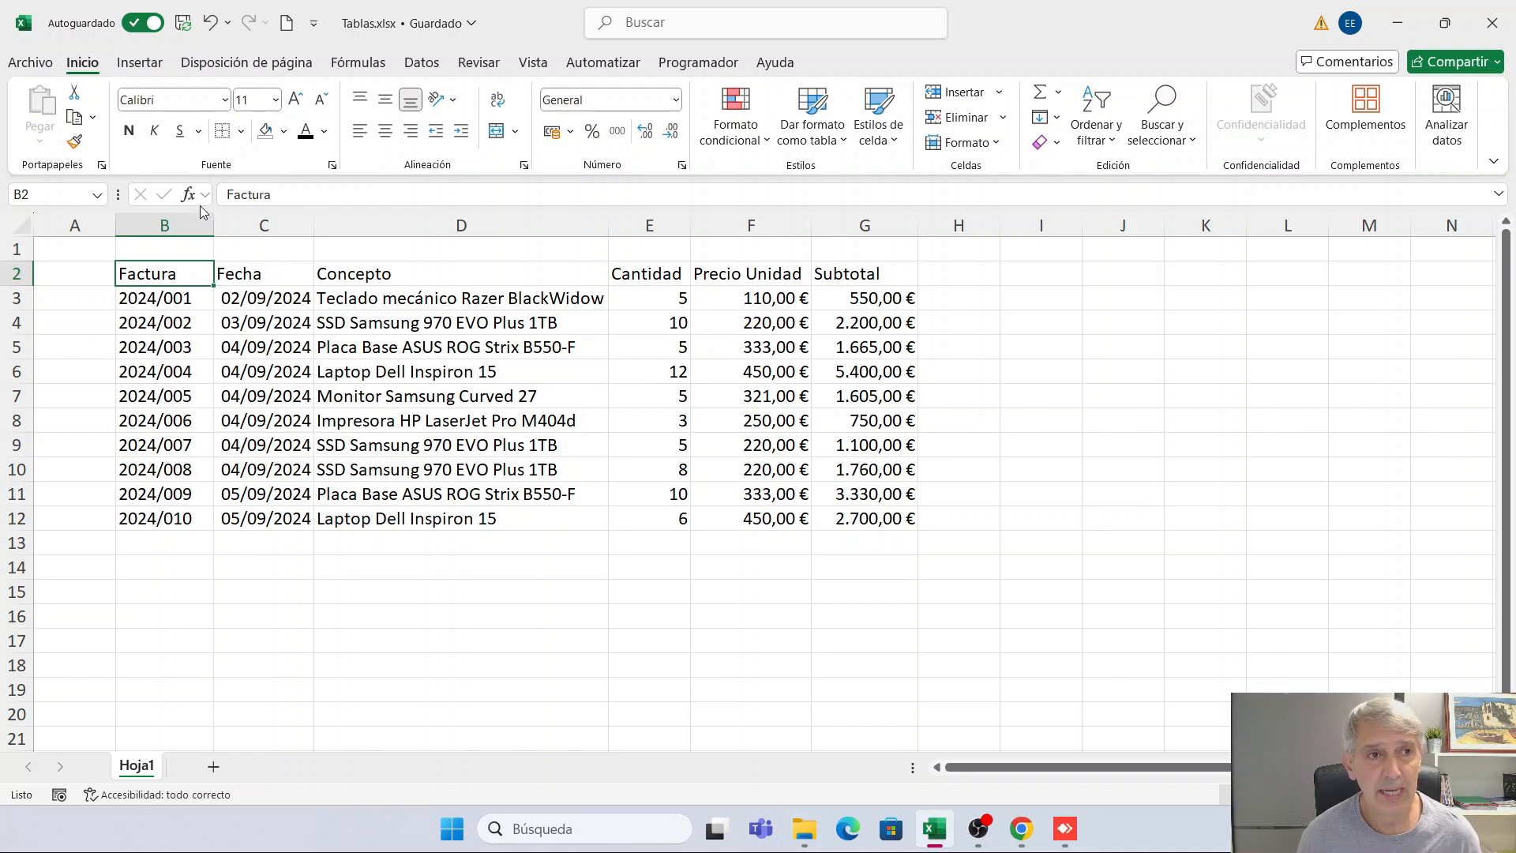
Step: Convert the invoice data range B2:G12 into a table with headers
click(141, 63)
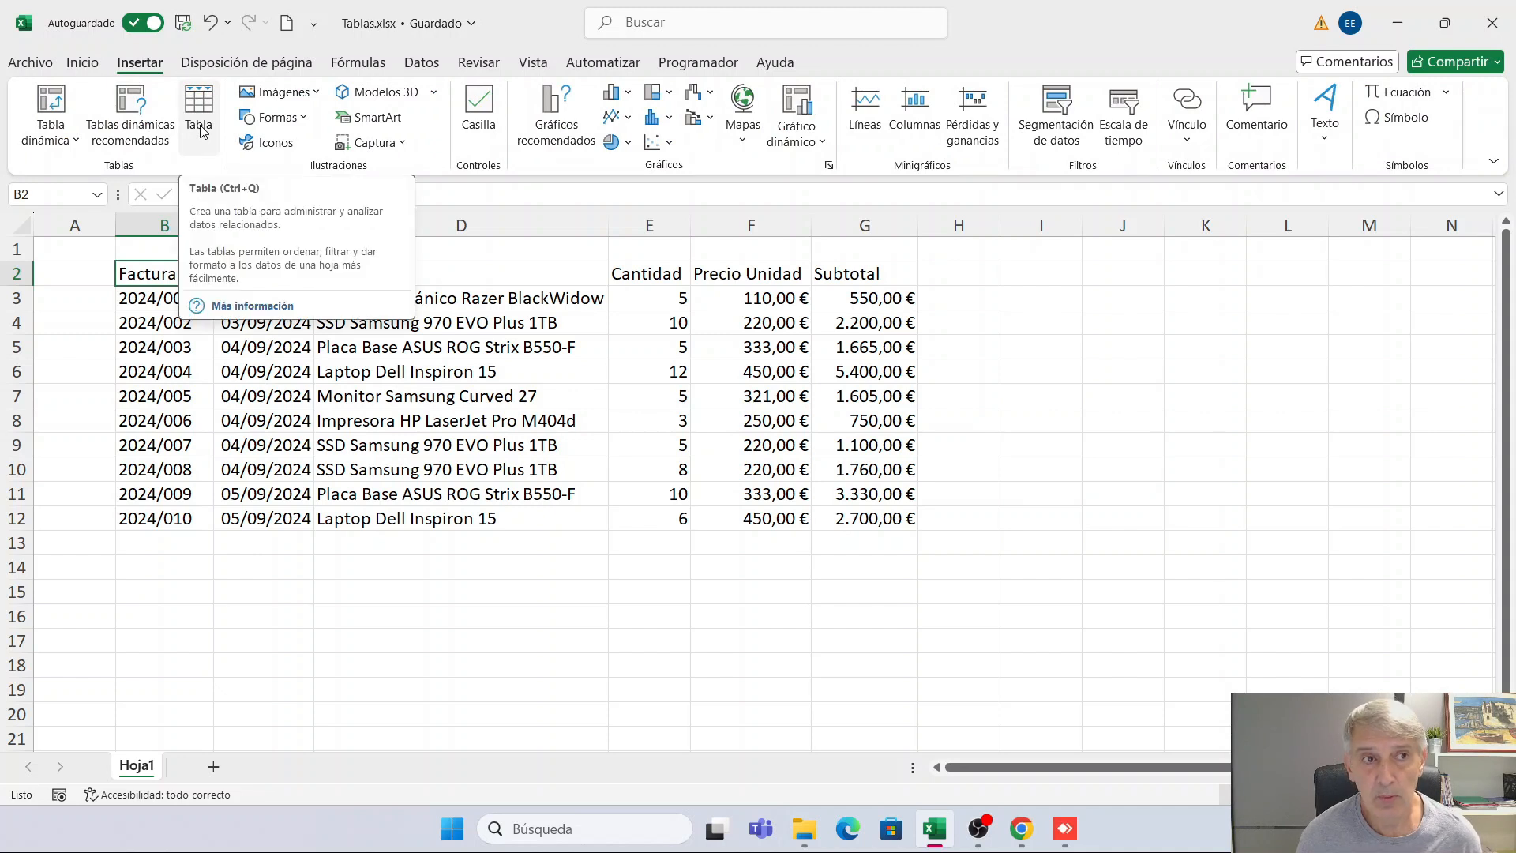
click(355, 413)
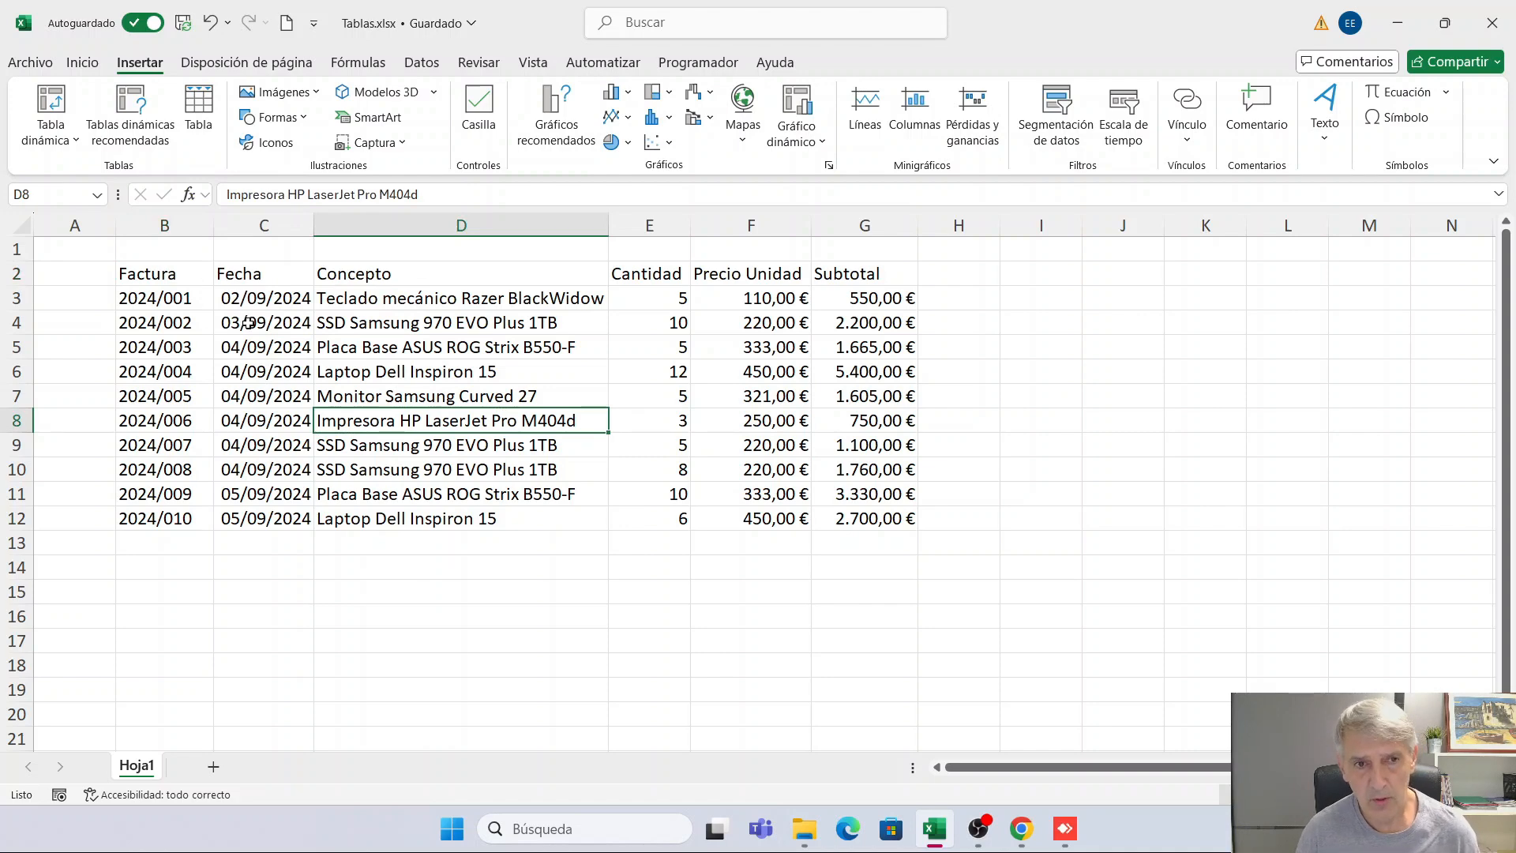
key(ctrl+t)
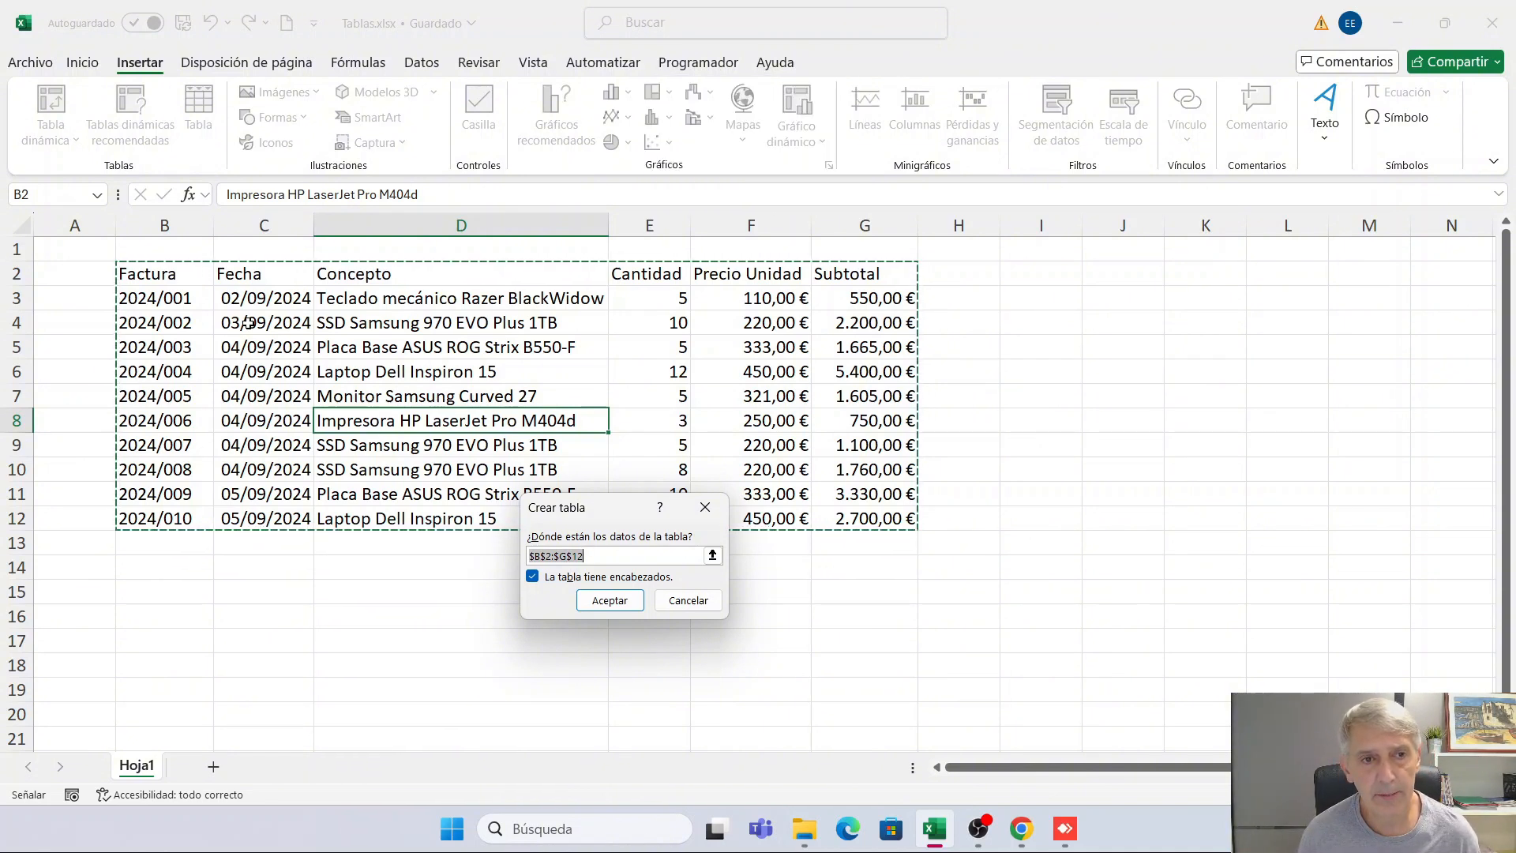
click(624, 602)
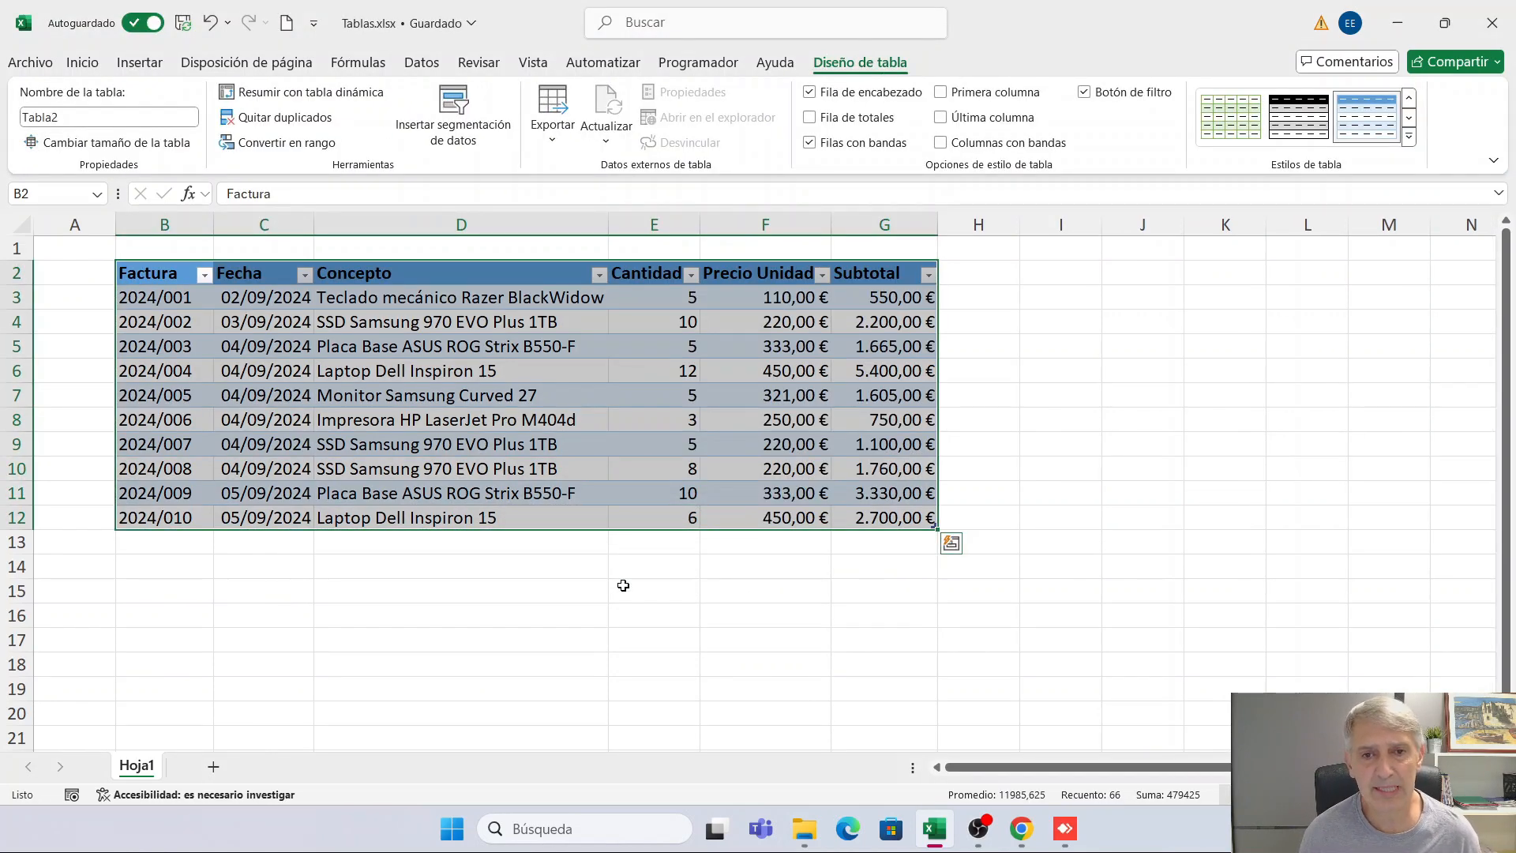
Step: Apply the dark green banded style with a black header row to the invoice table
click(180, 278)
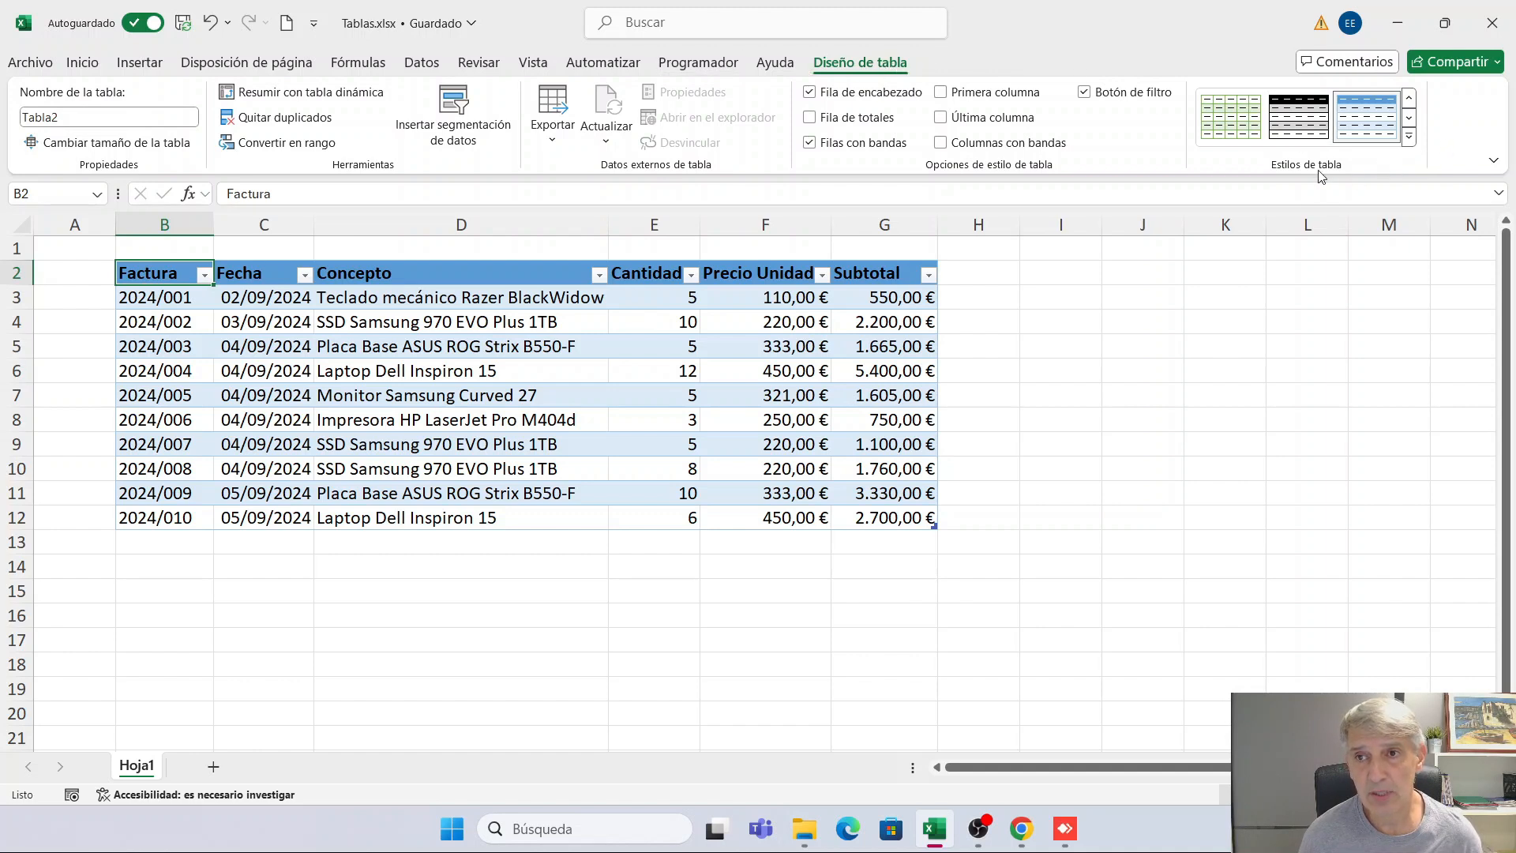
click(1408, 141)
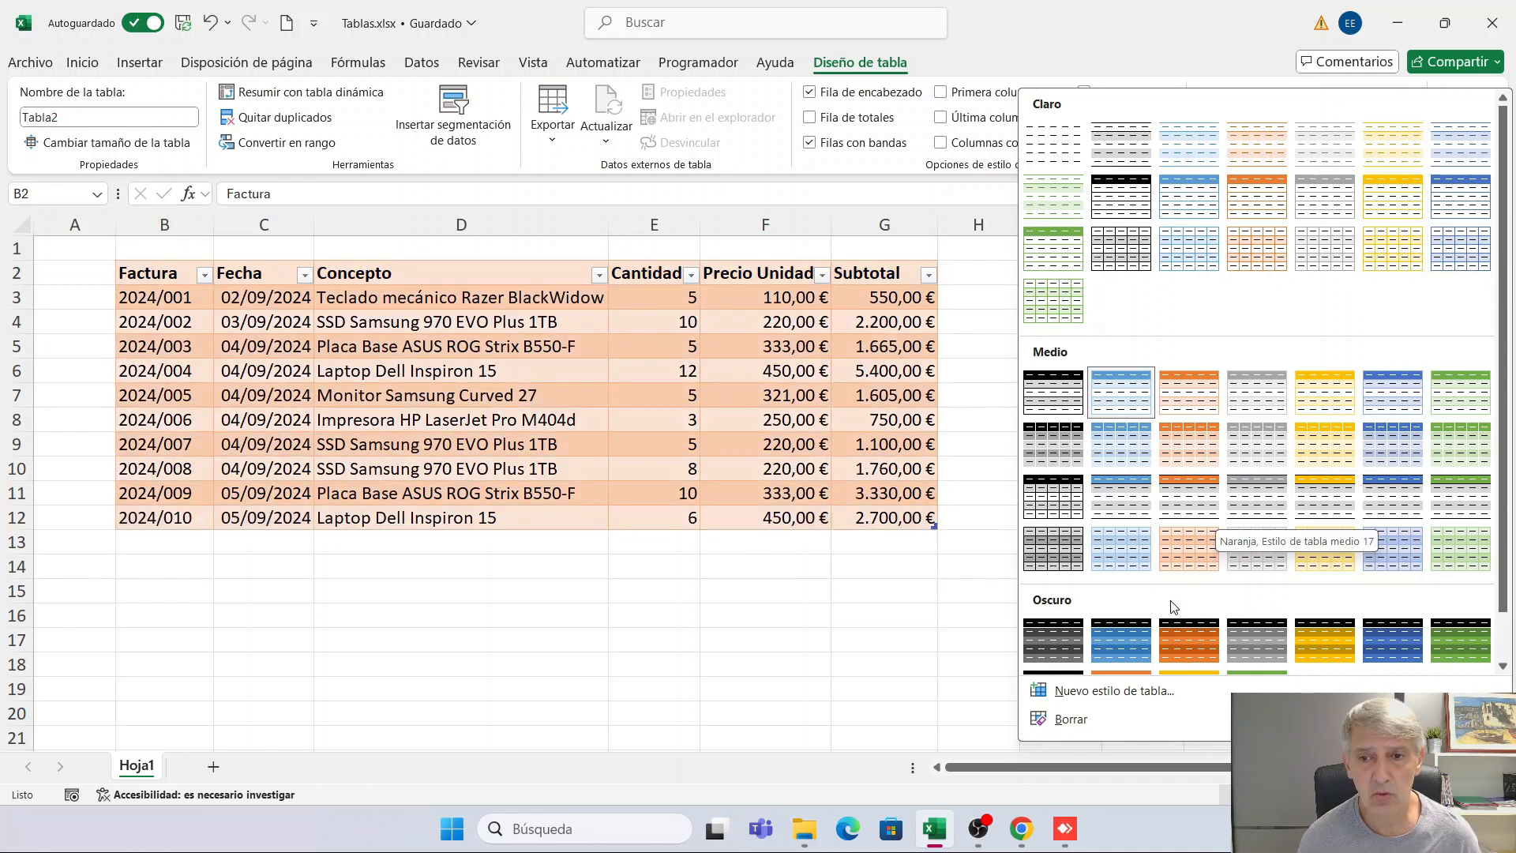
scroll(1169, 600, down, 1)
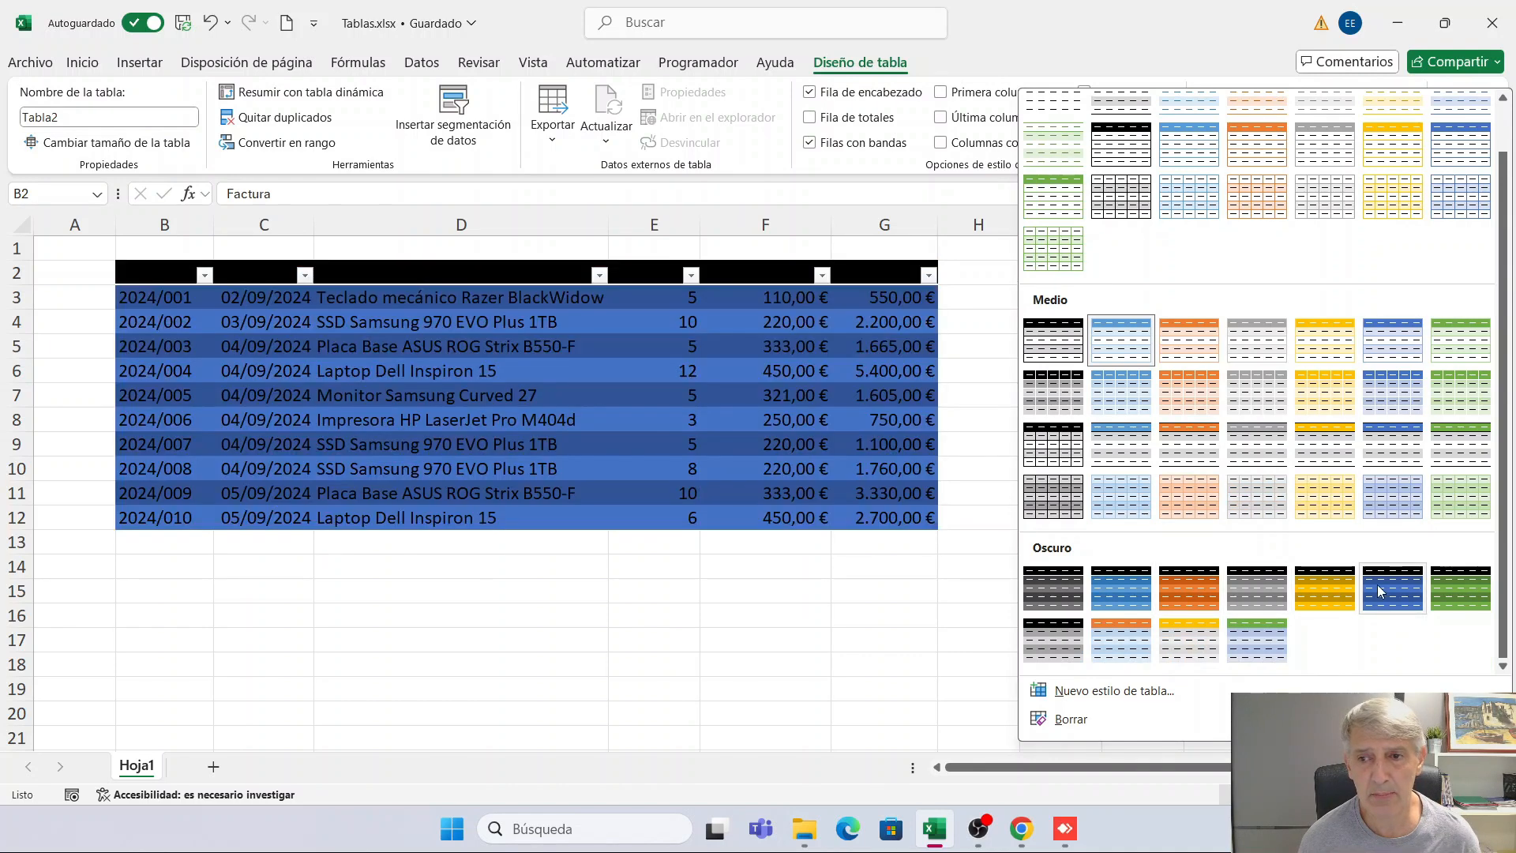
click(1456, 599)
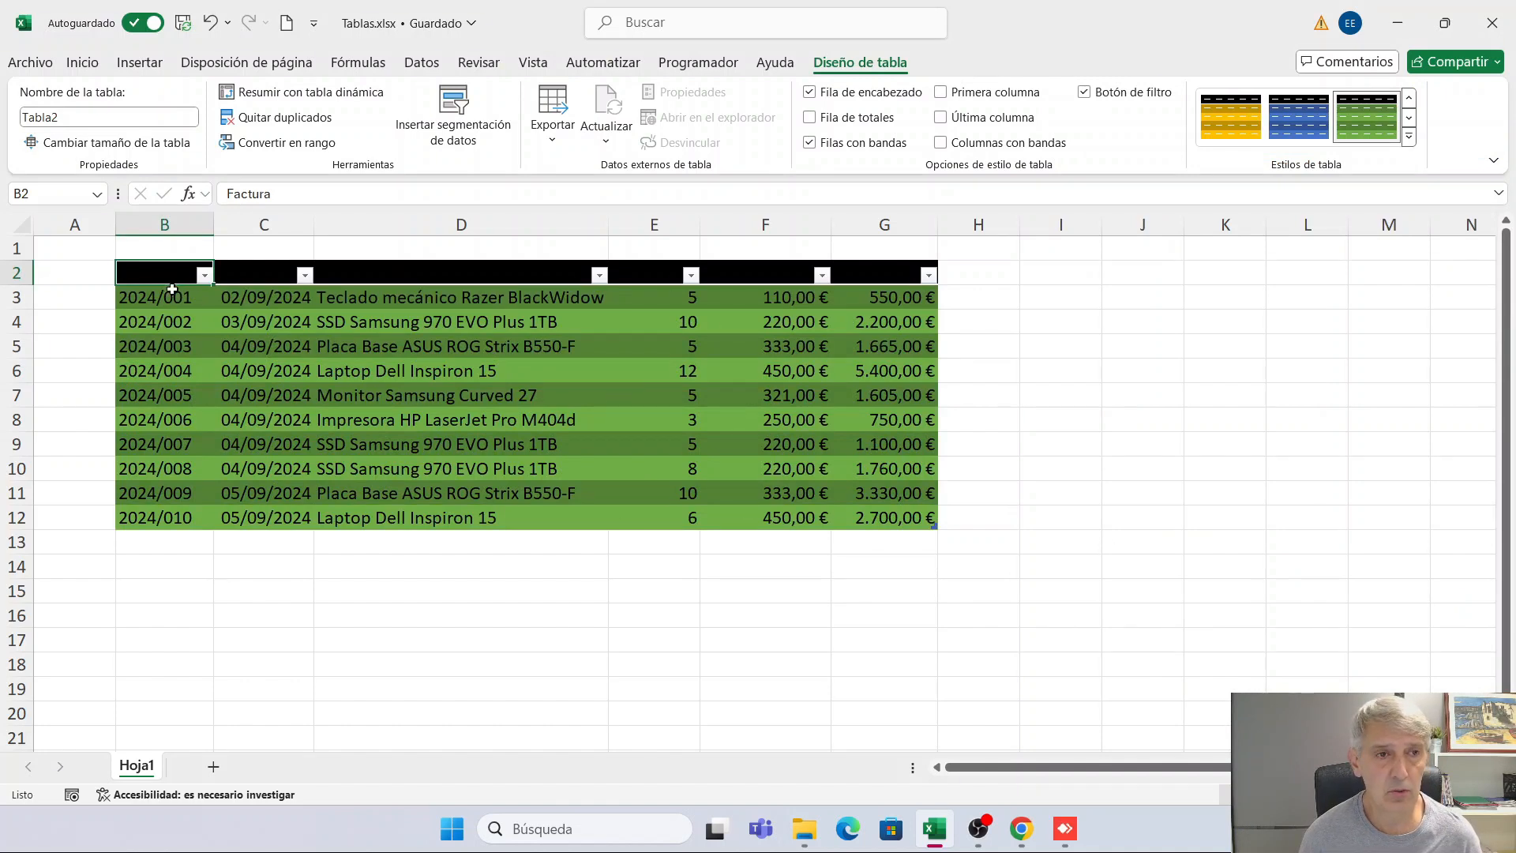
Step: Set the font colour of the table's header cells B2:G2 to white
drag(169, 273, 863, 272)
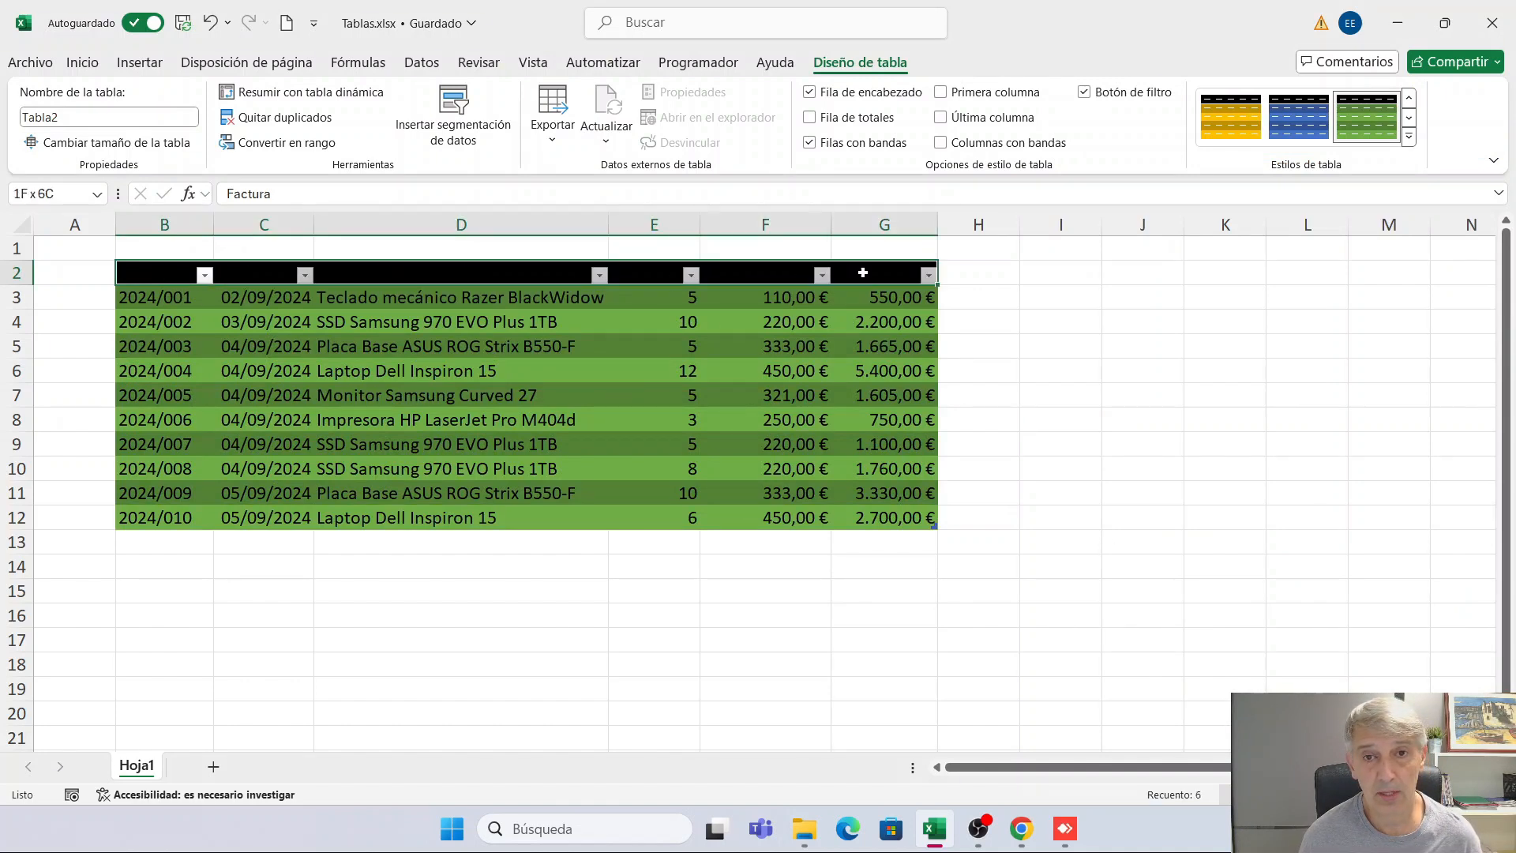
click(87, 64)
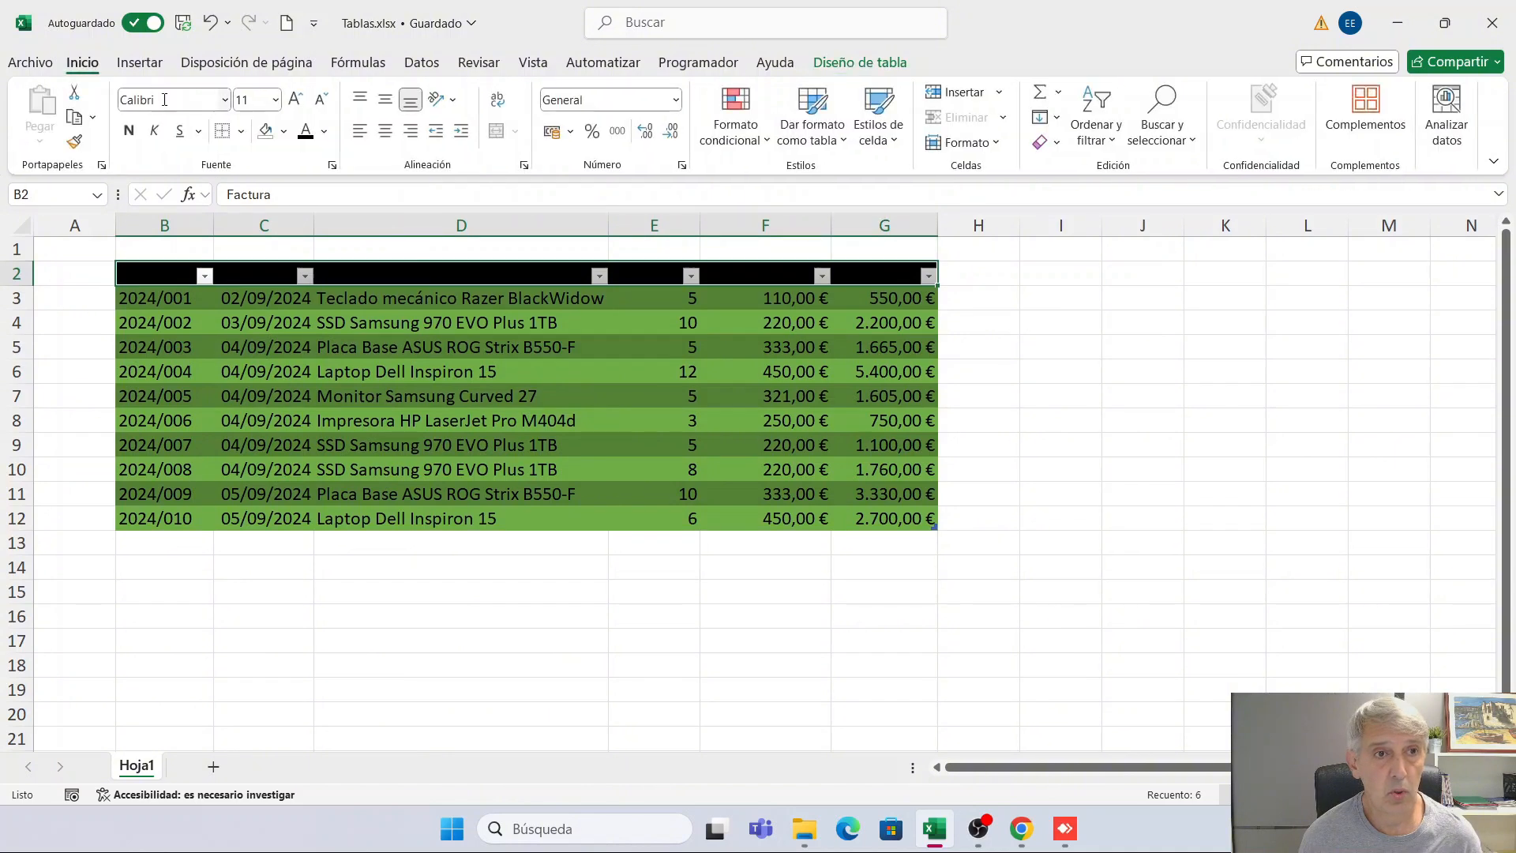
click(324, 131)
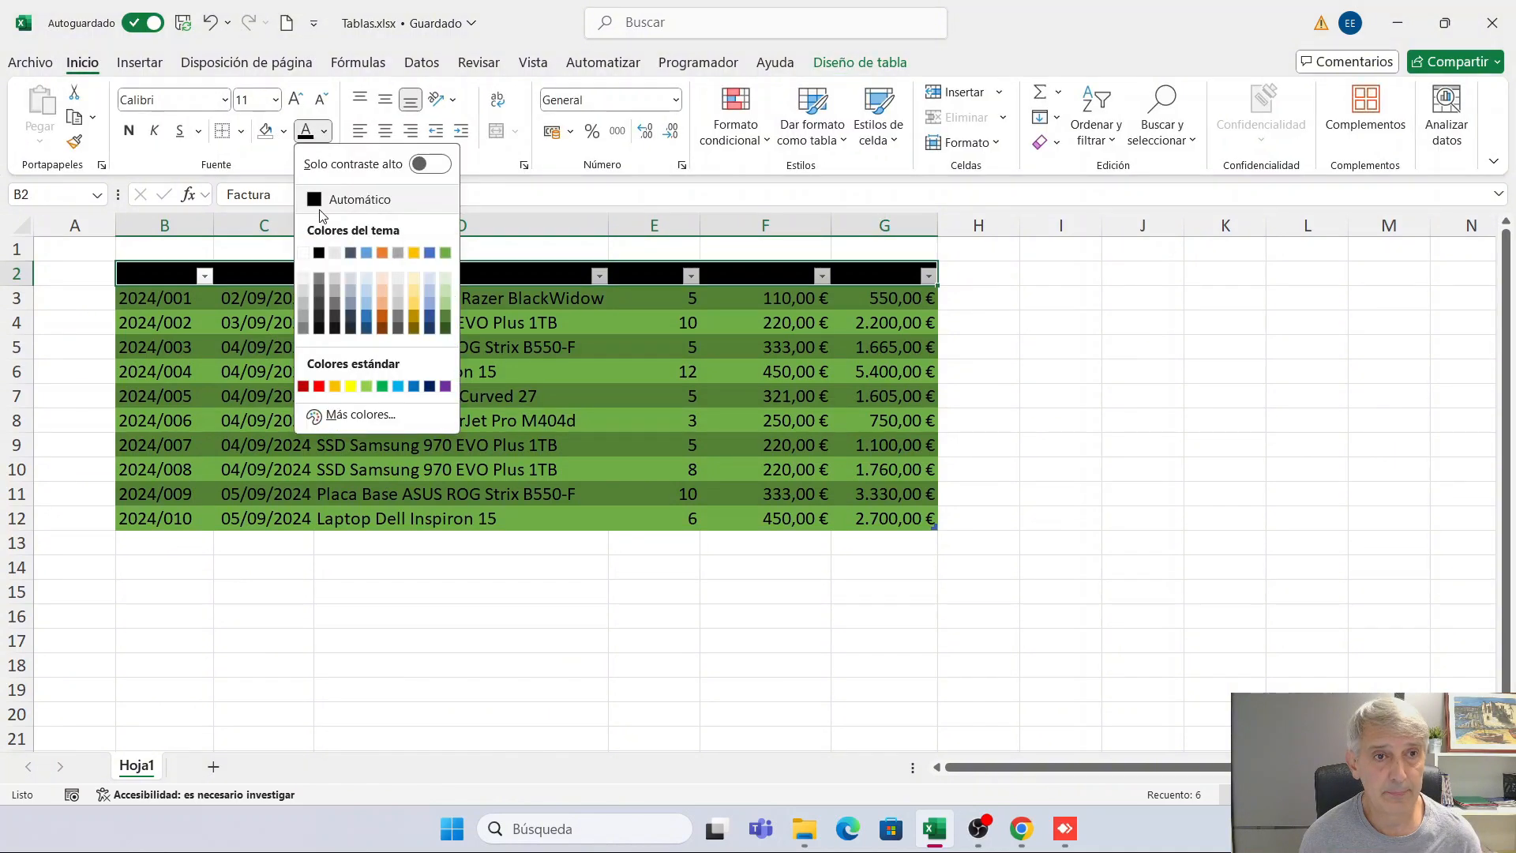
click(303, 253)
click(169, 304)
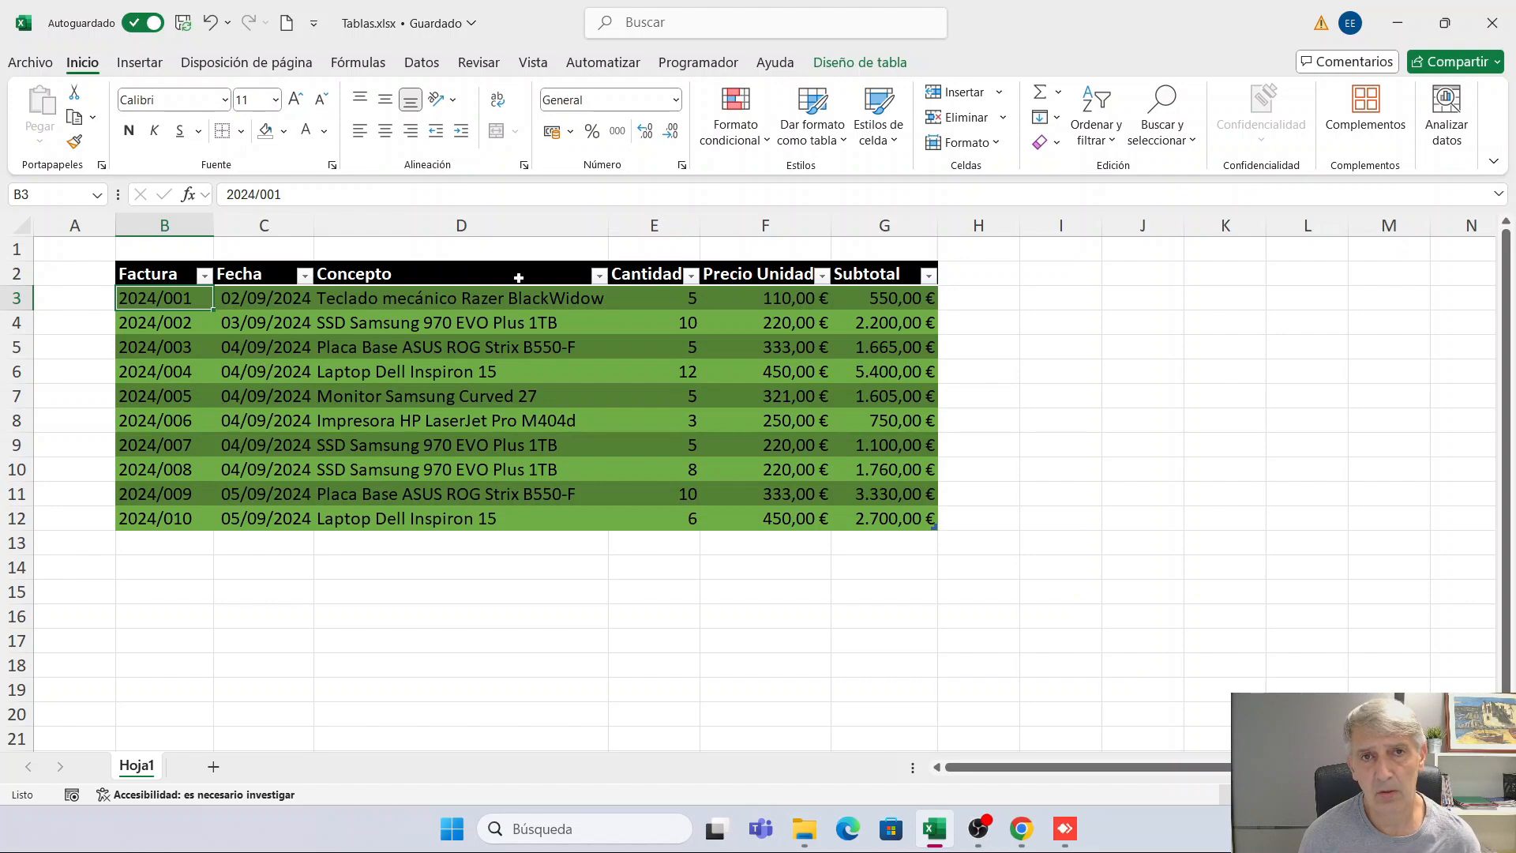
Step: Rename the invoice table as T_Facturas
click(848, 66)
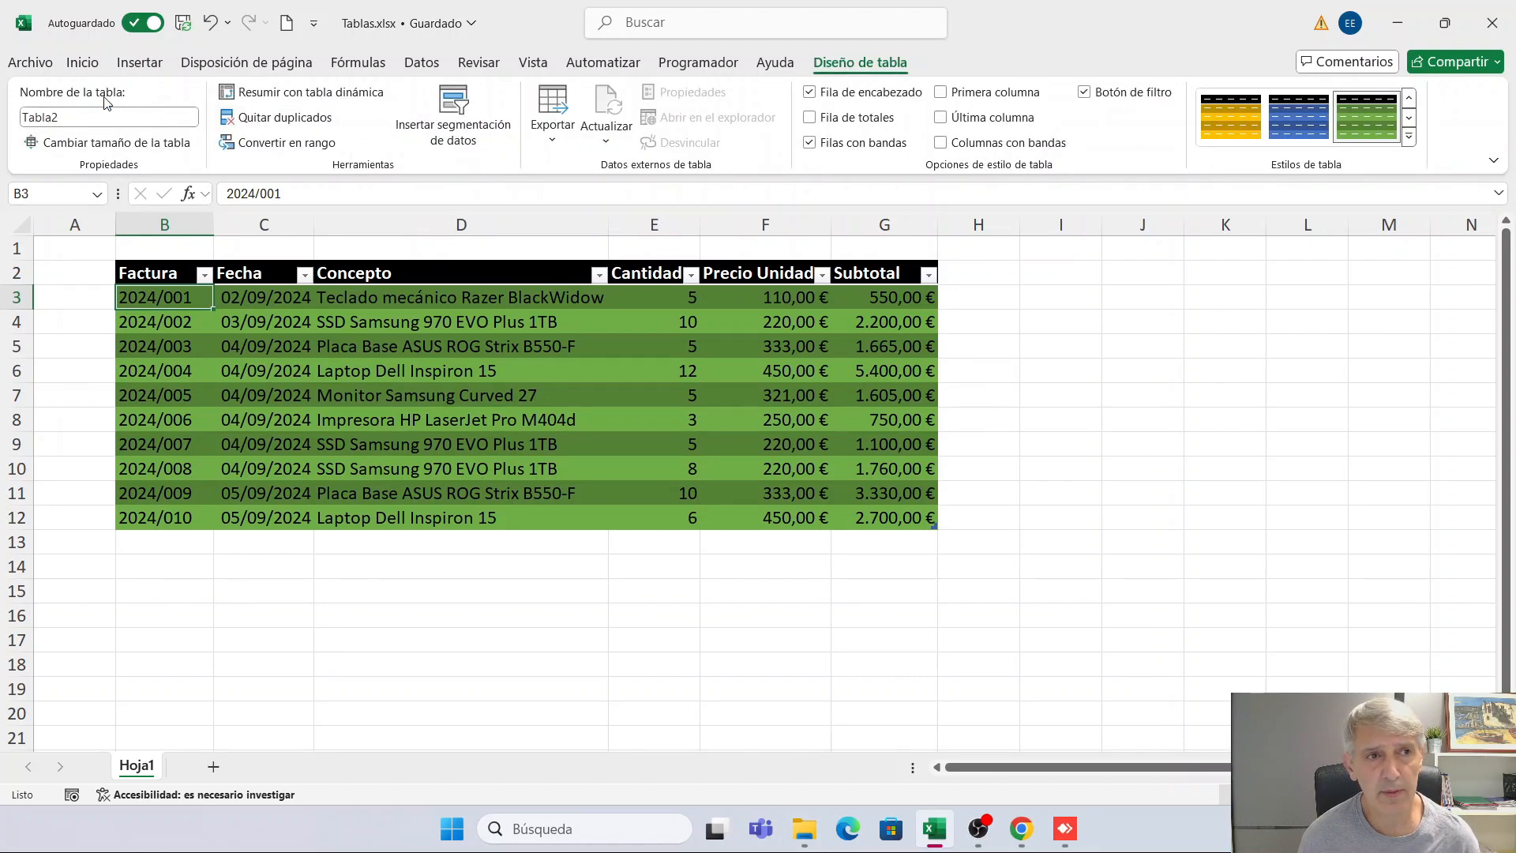
click(66, 118)
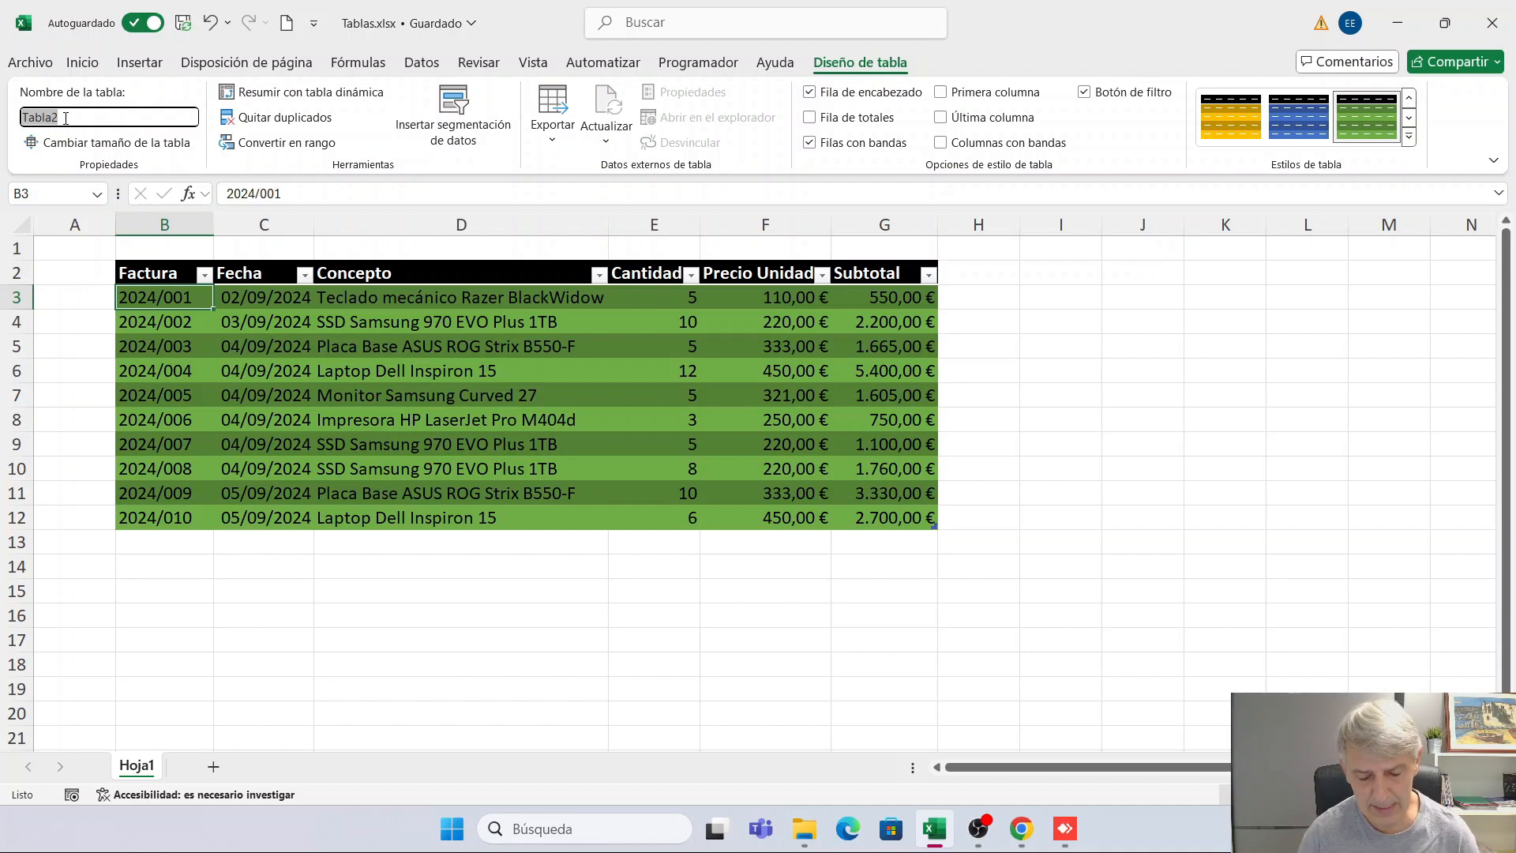
text(T_)
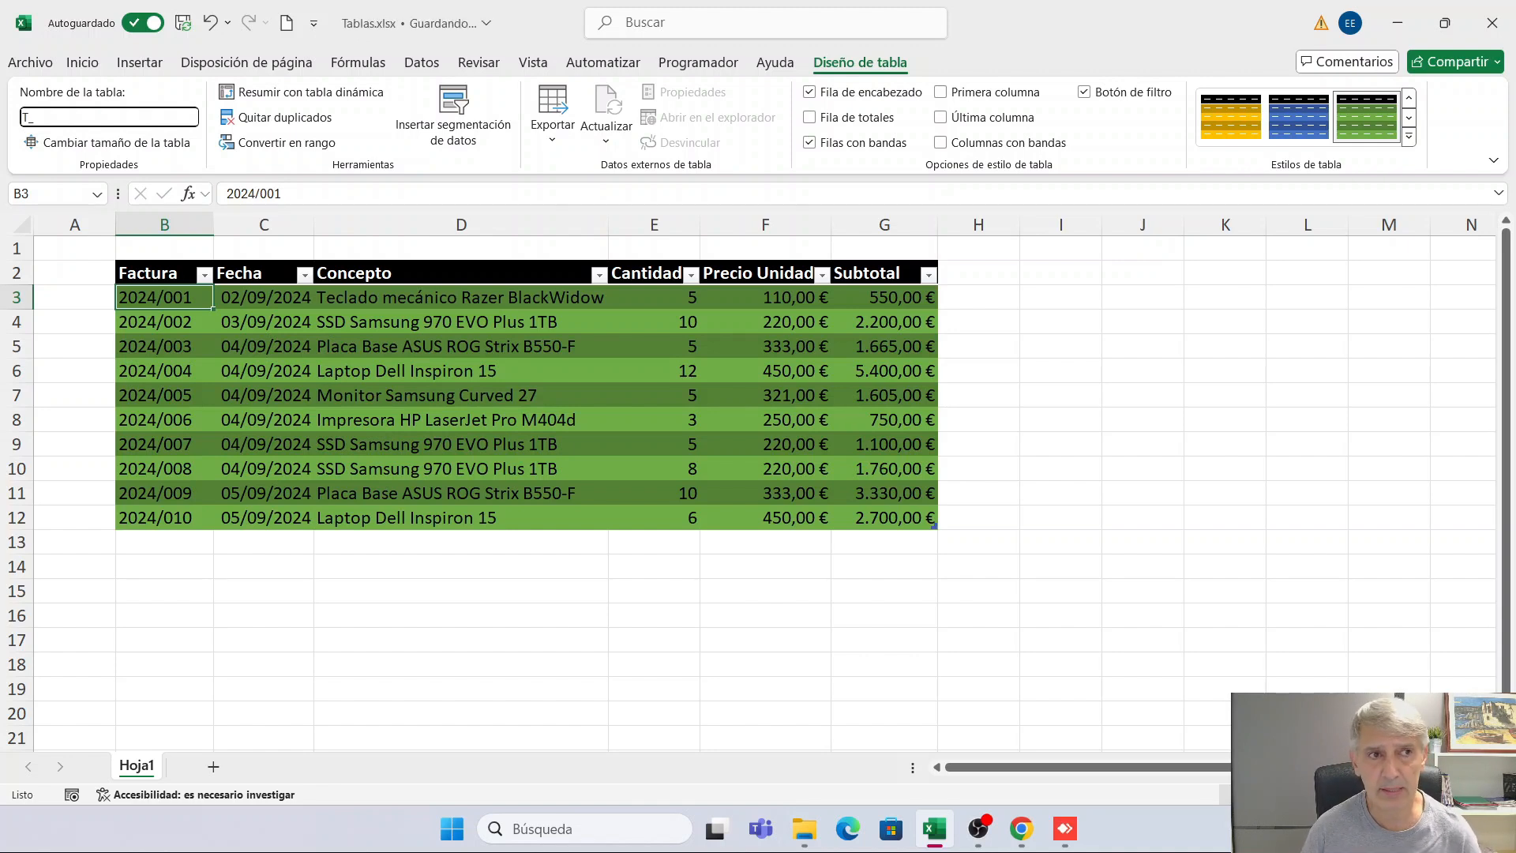
text(a)
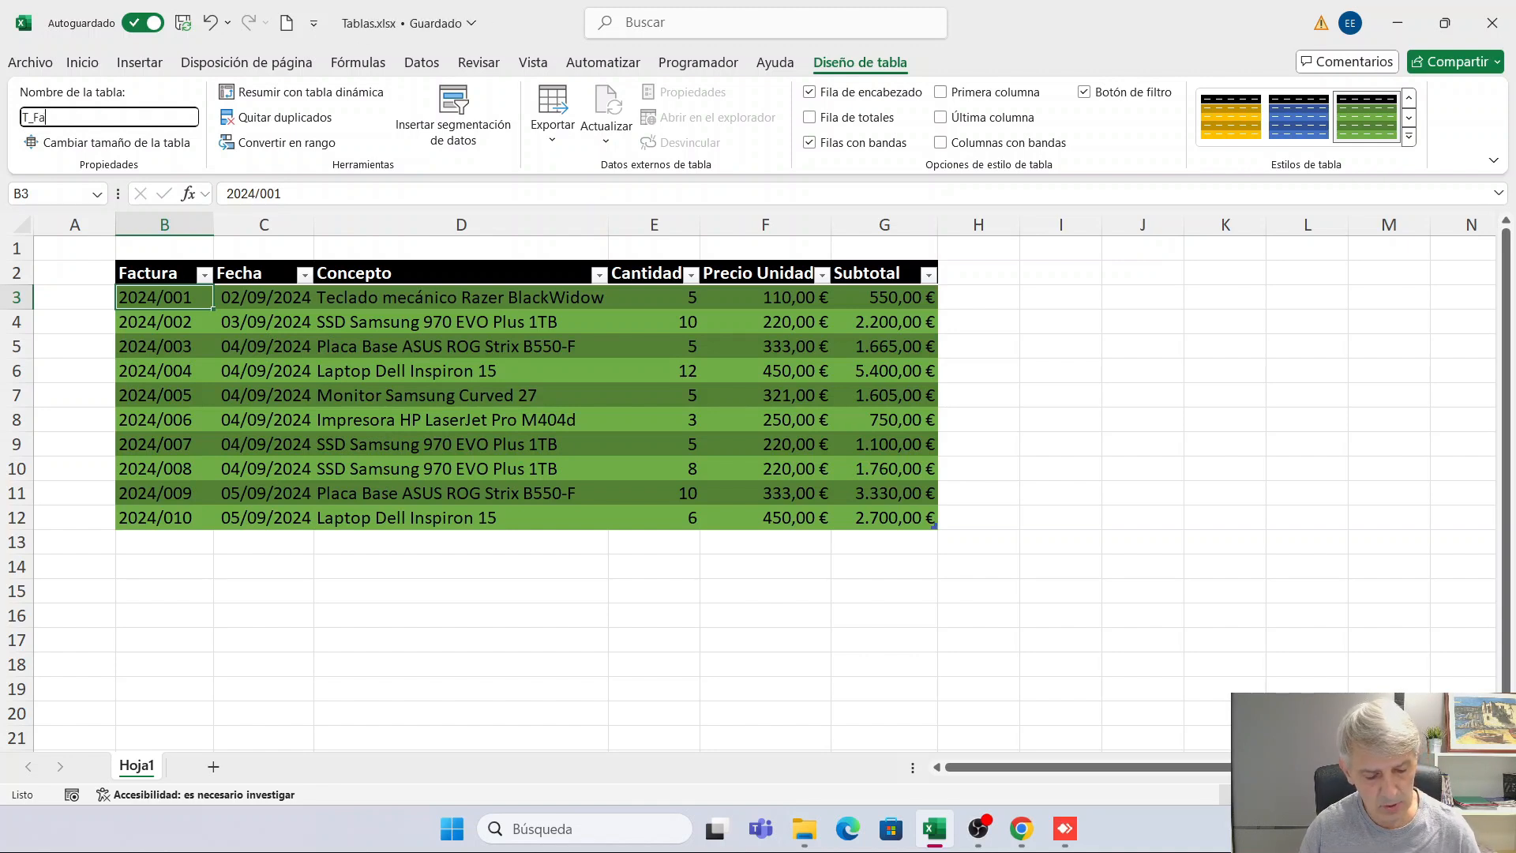
text(cturas)
key(Return)
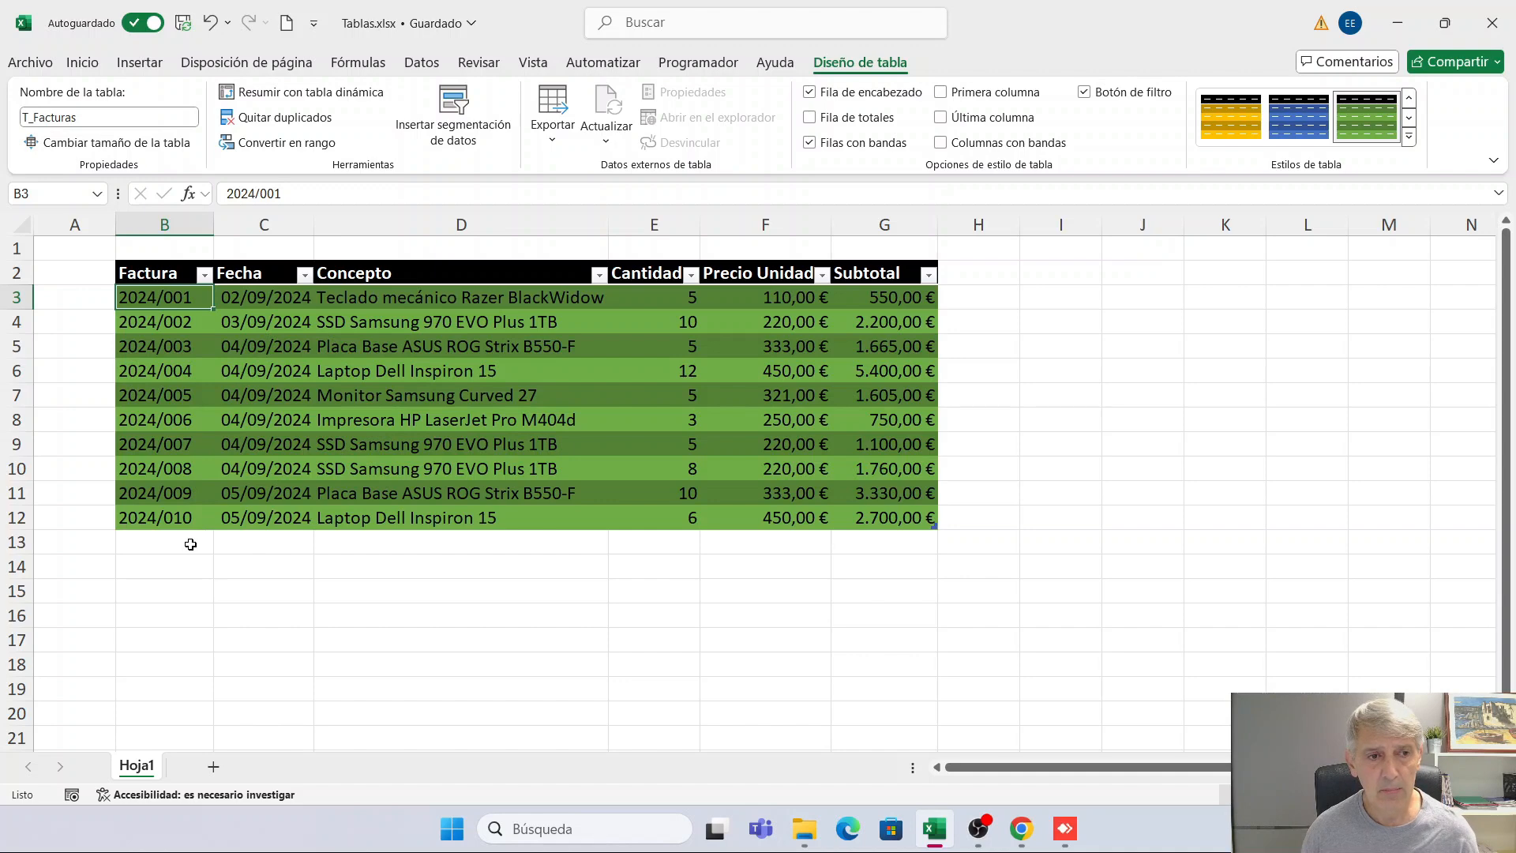
Step: Begin a new record directly below the table in row 13 with invoice 2024/011 and date 6/9/24
click(157, 538)
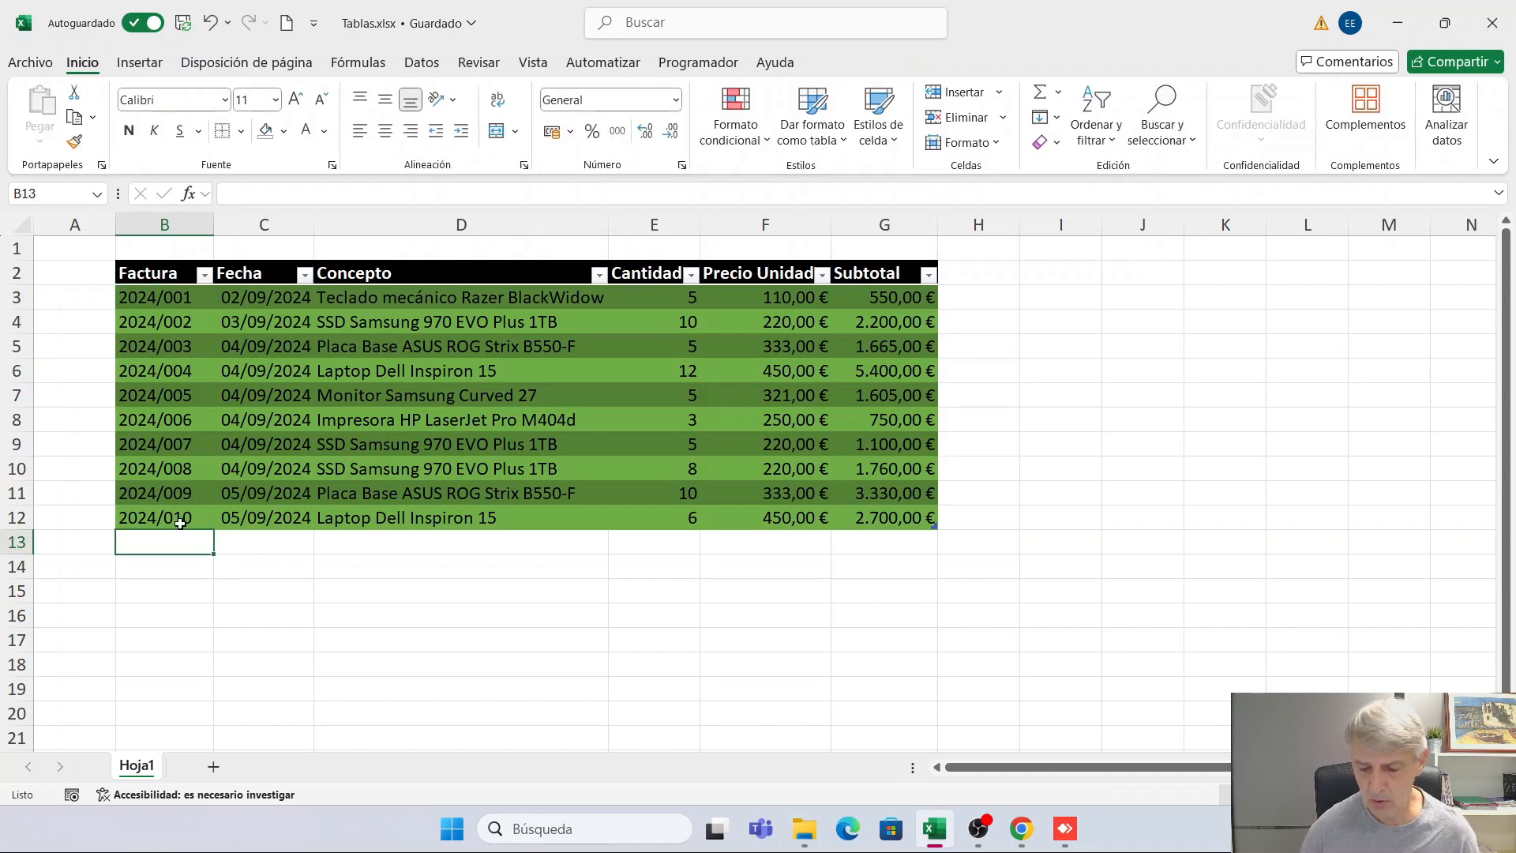
text(2024)
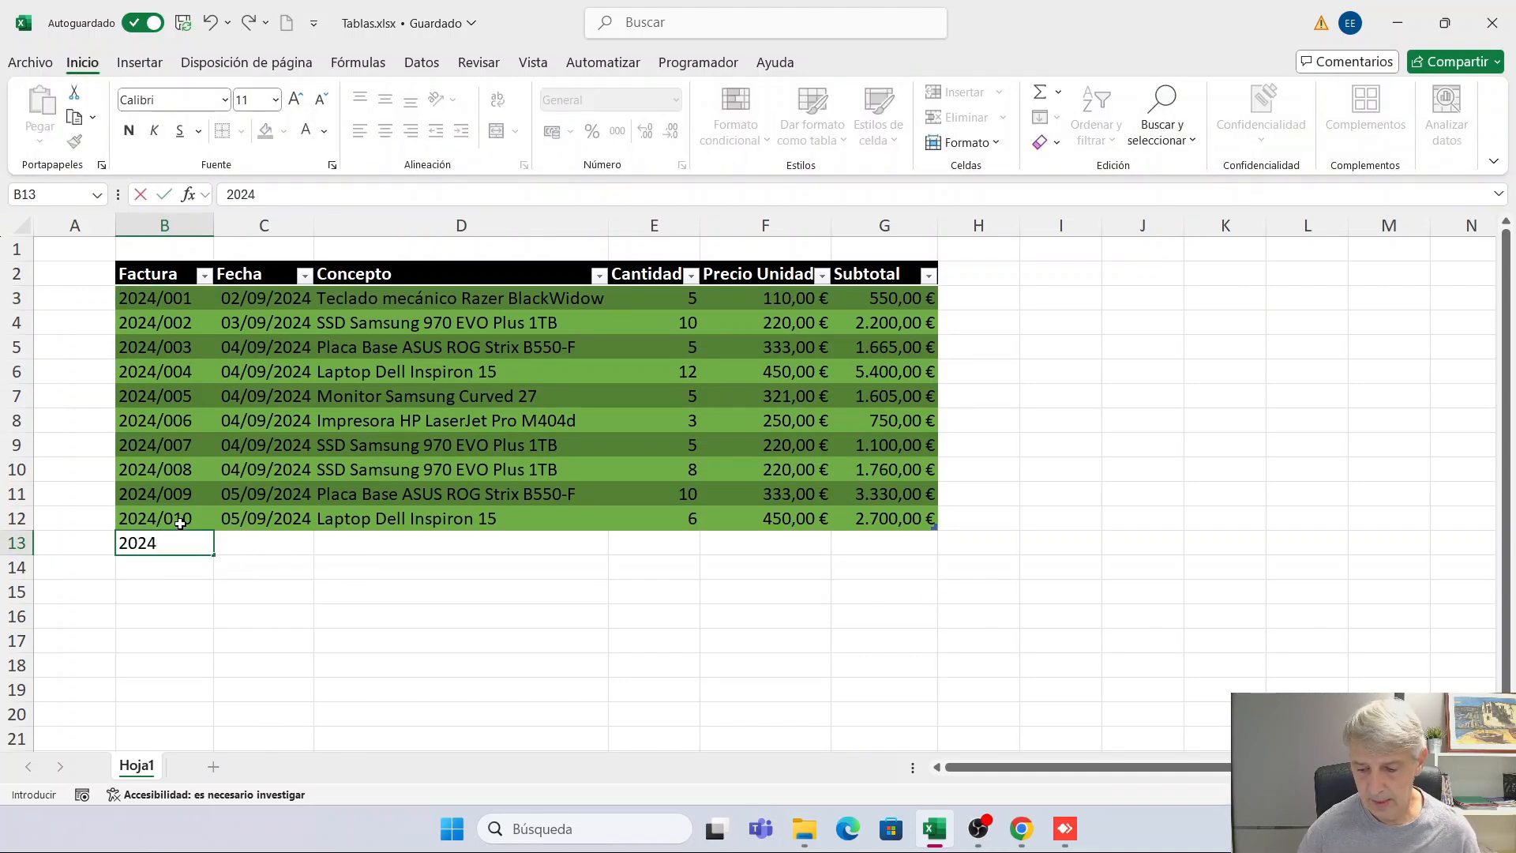
text(/011)
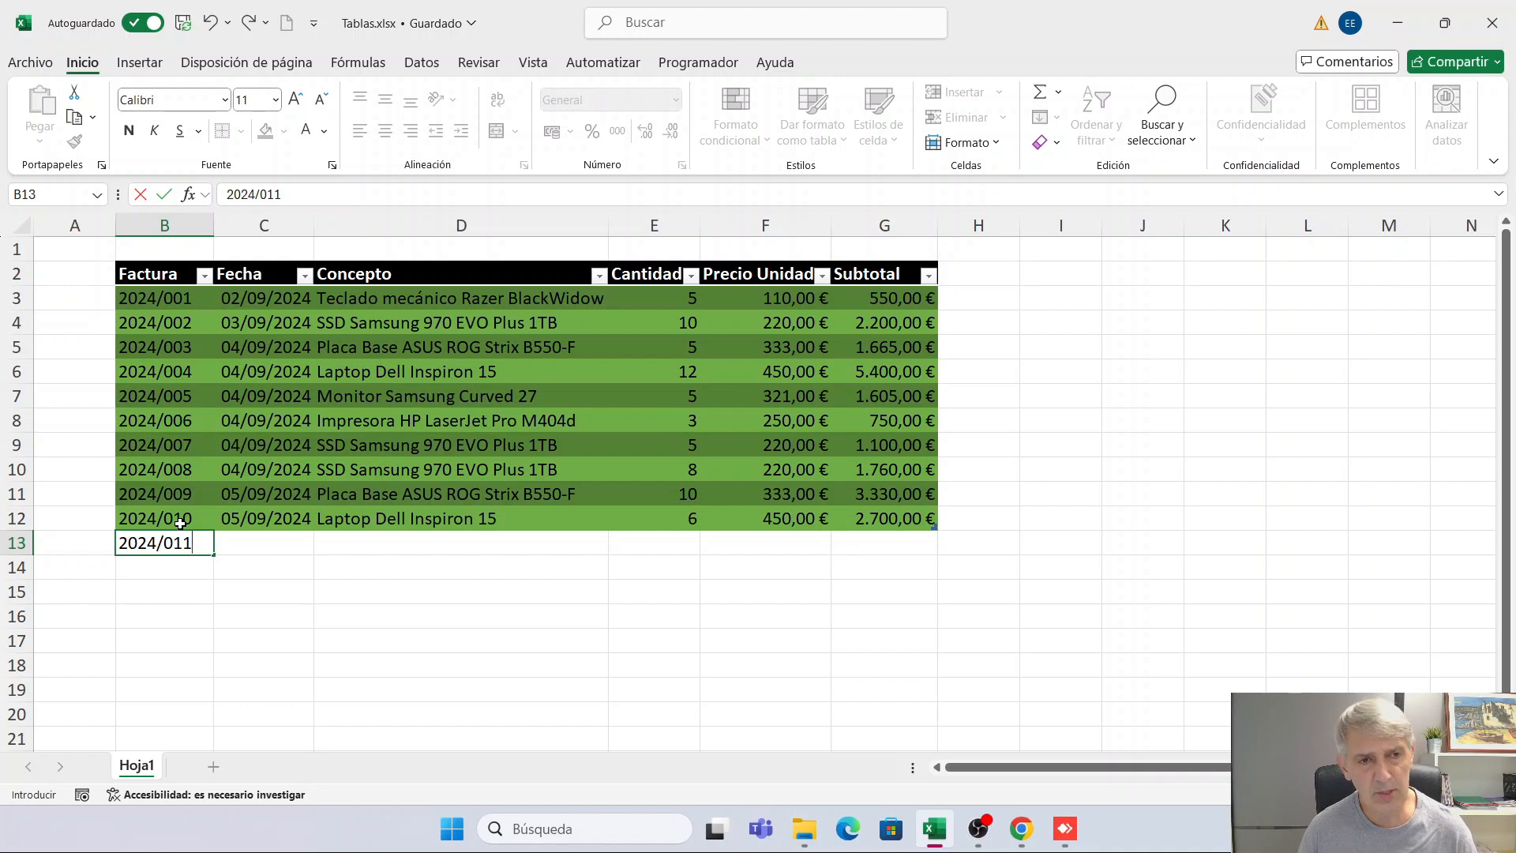
key(Tab)
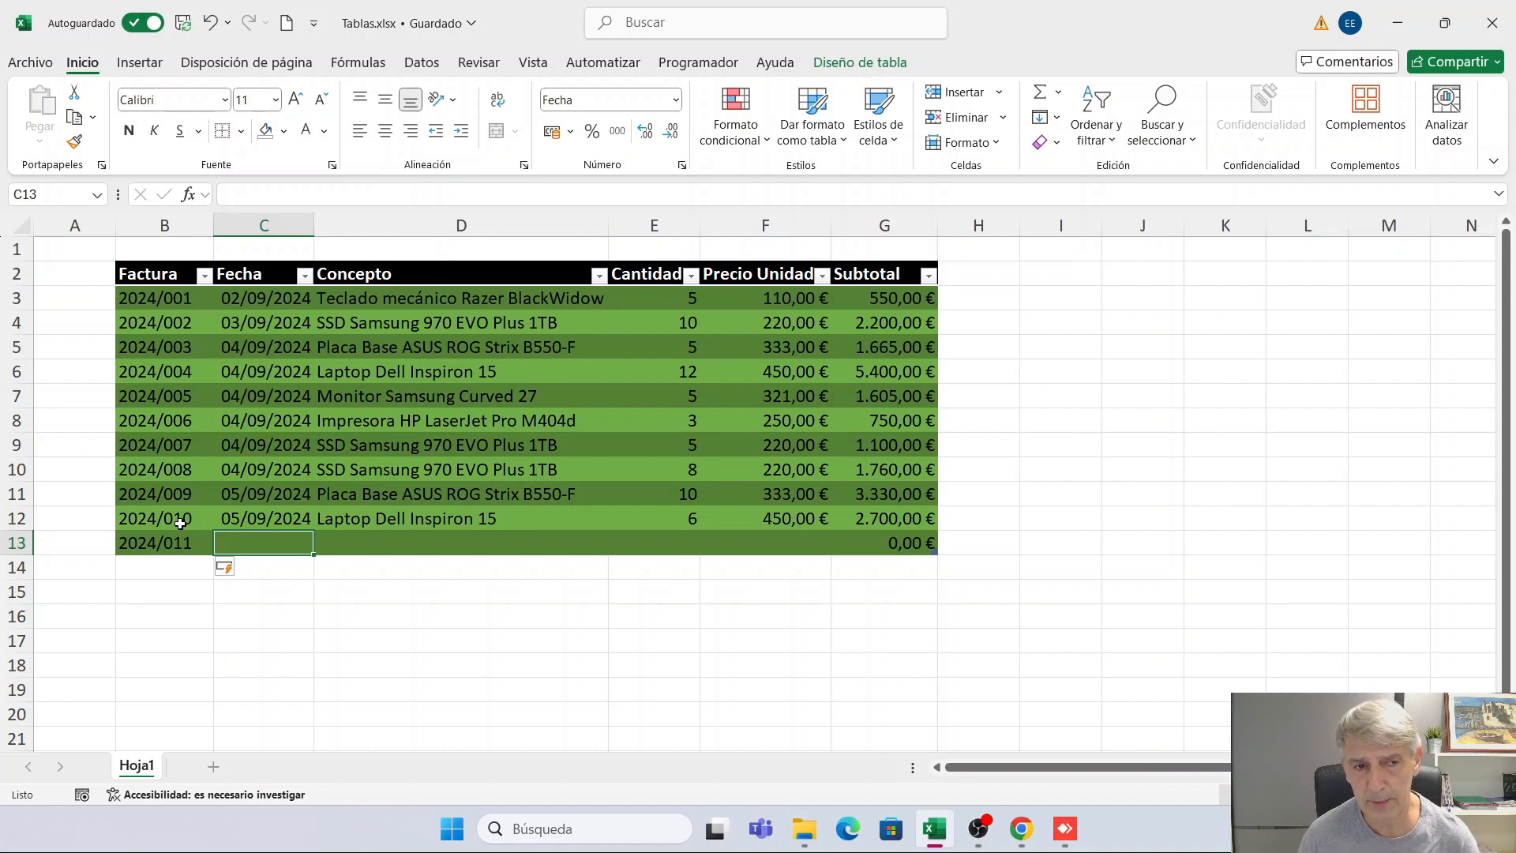
text(6)
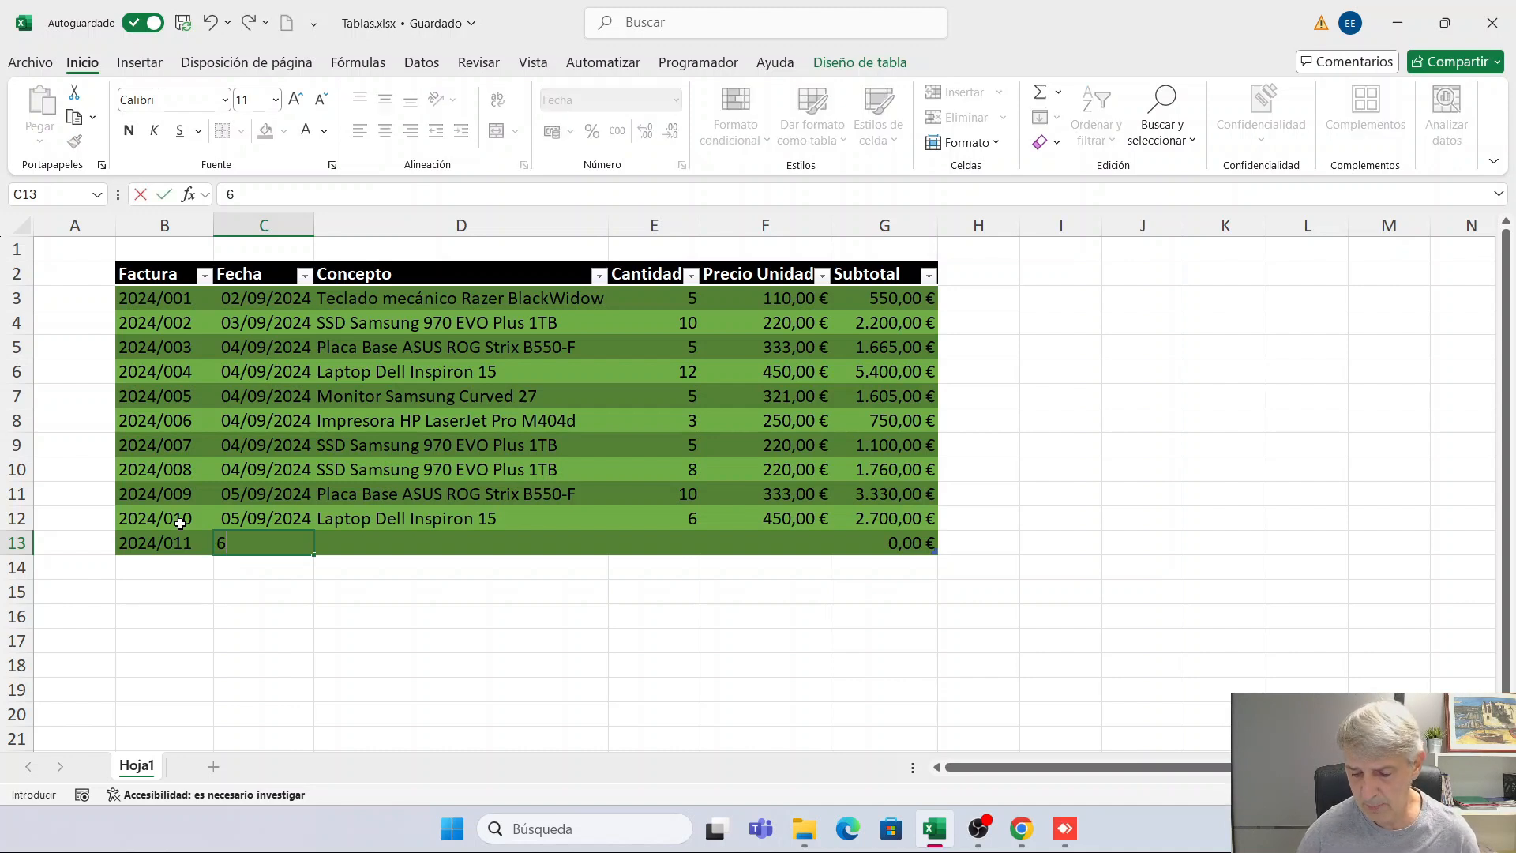
text(/9/)
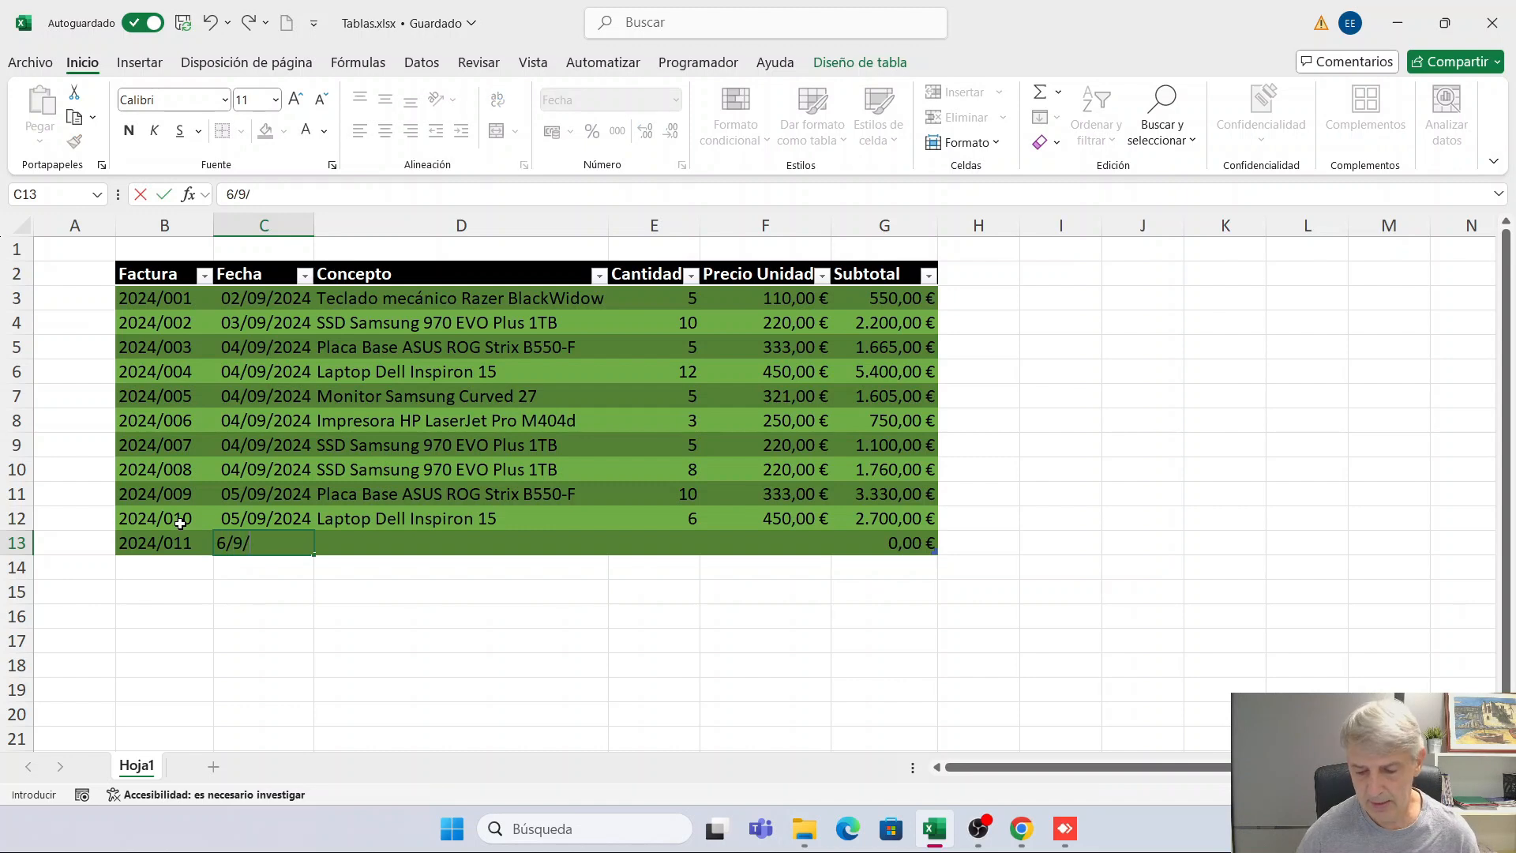
text(24)
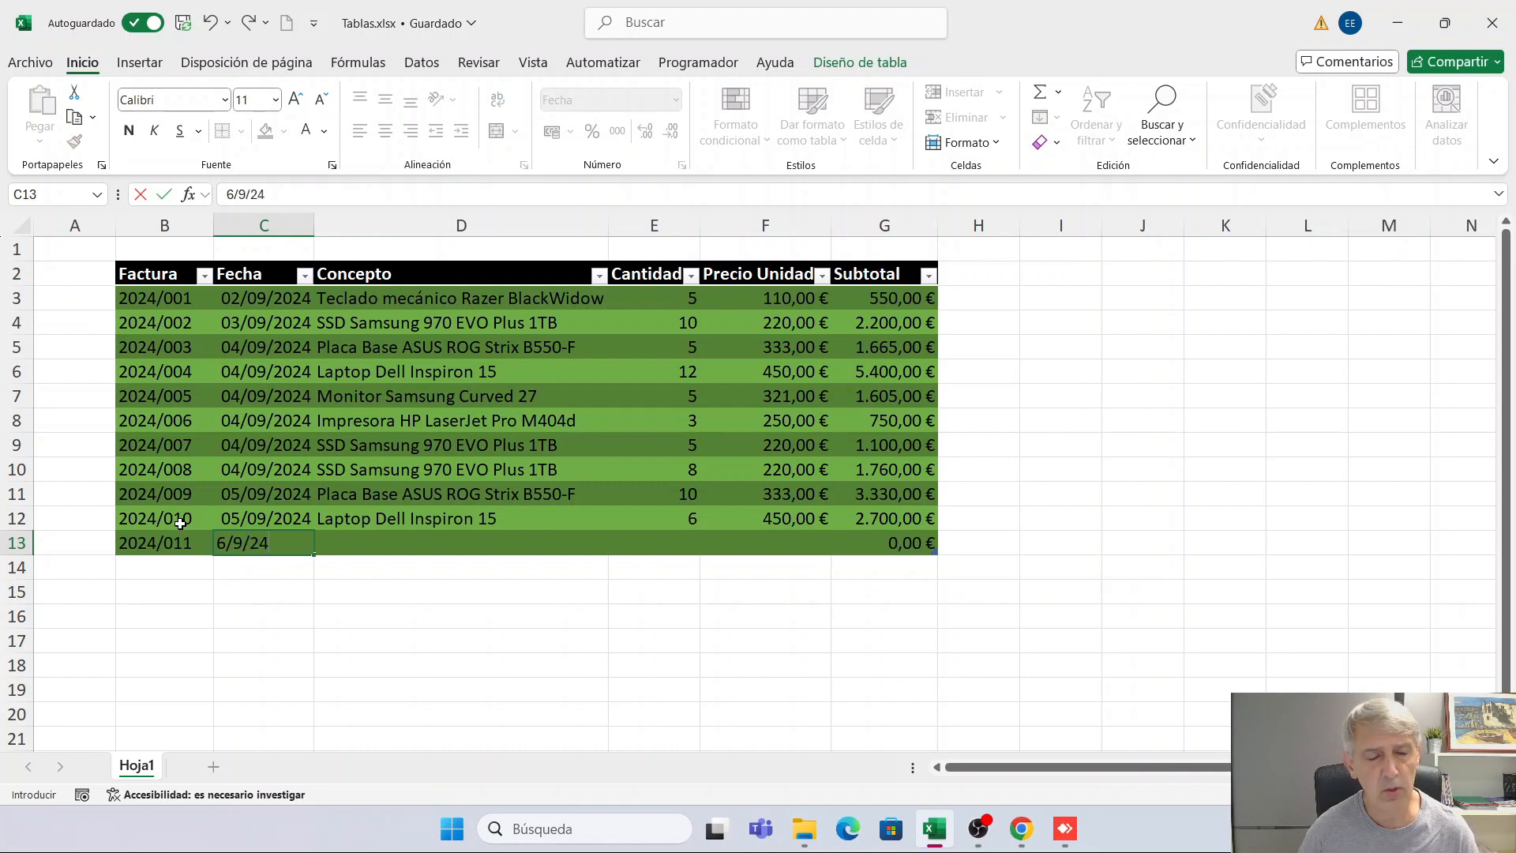
key(Tab)
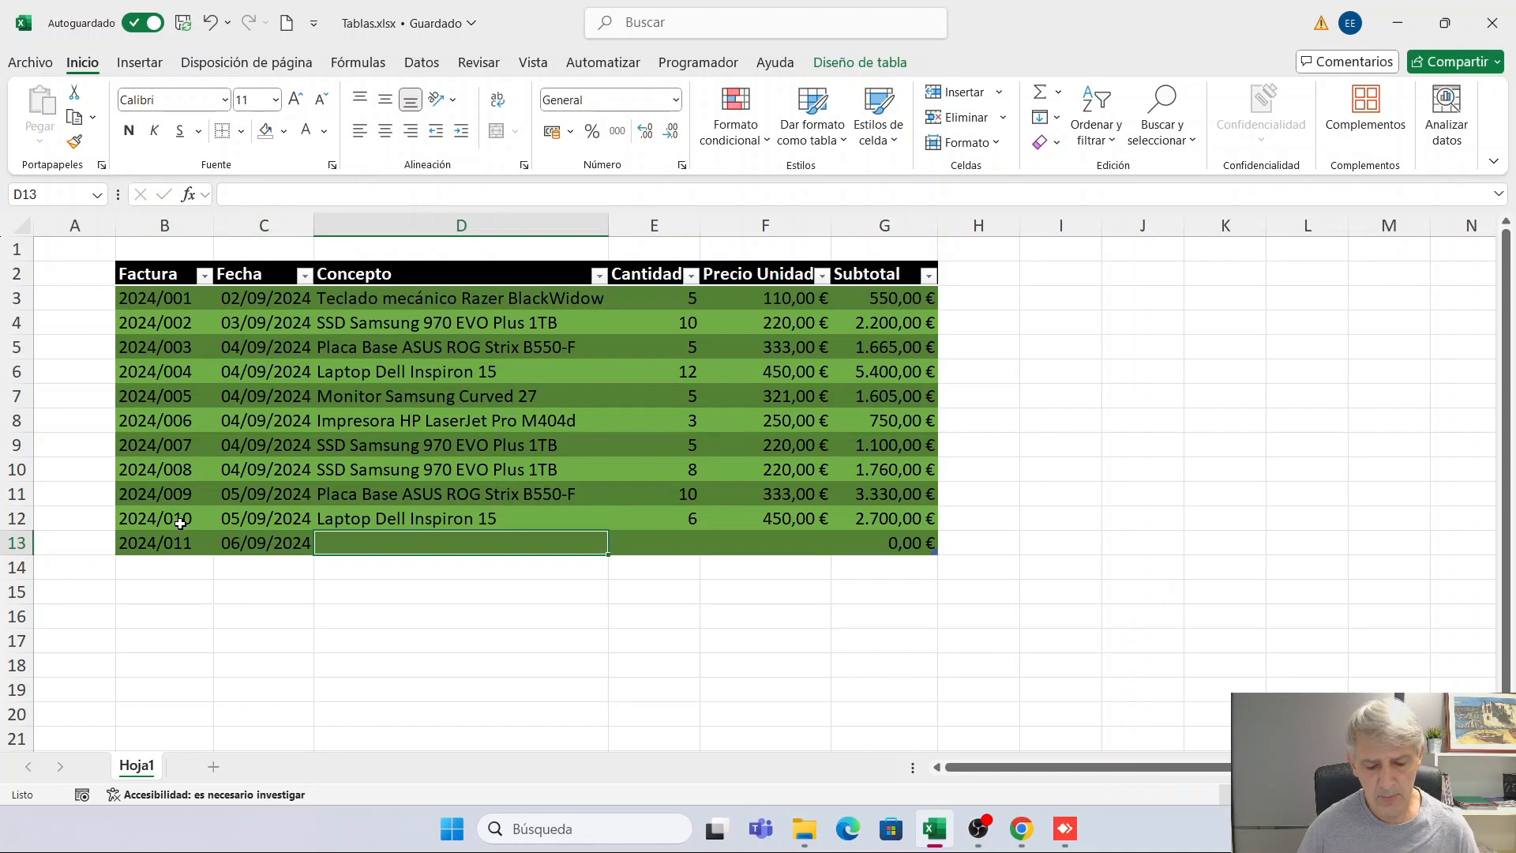
Step: Complete the row 13 record with the concept Laptop Dell Inspiron 15, quantity 10 and unit price 450
text(Laptop Dell Inspiron 15)
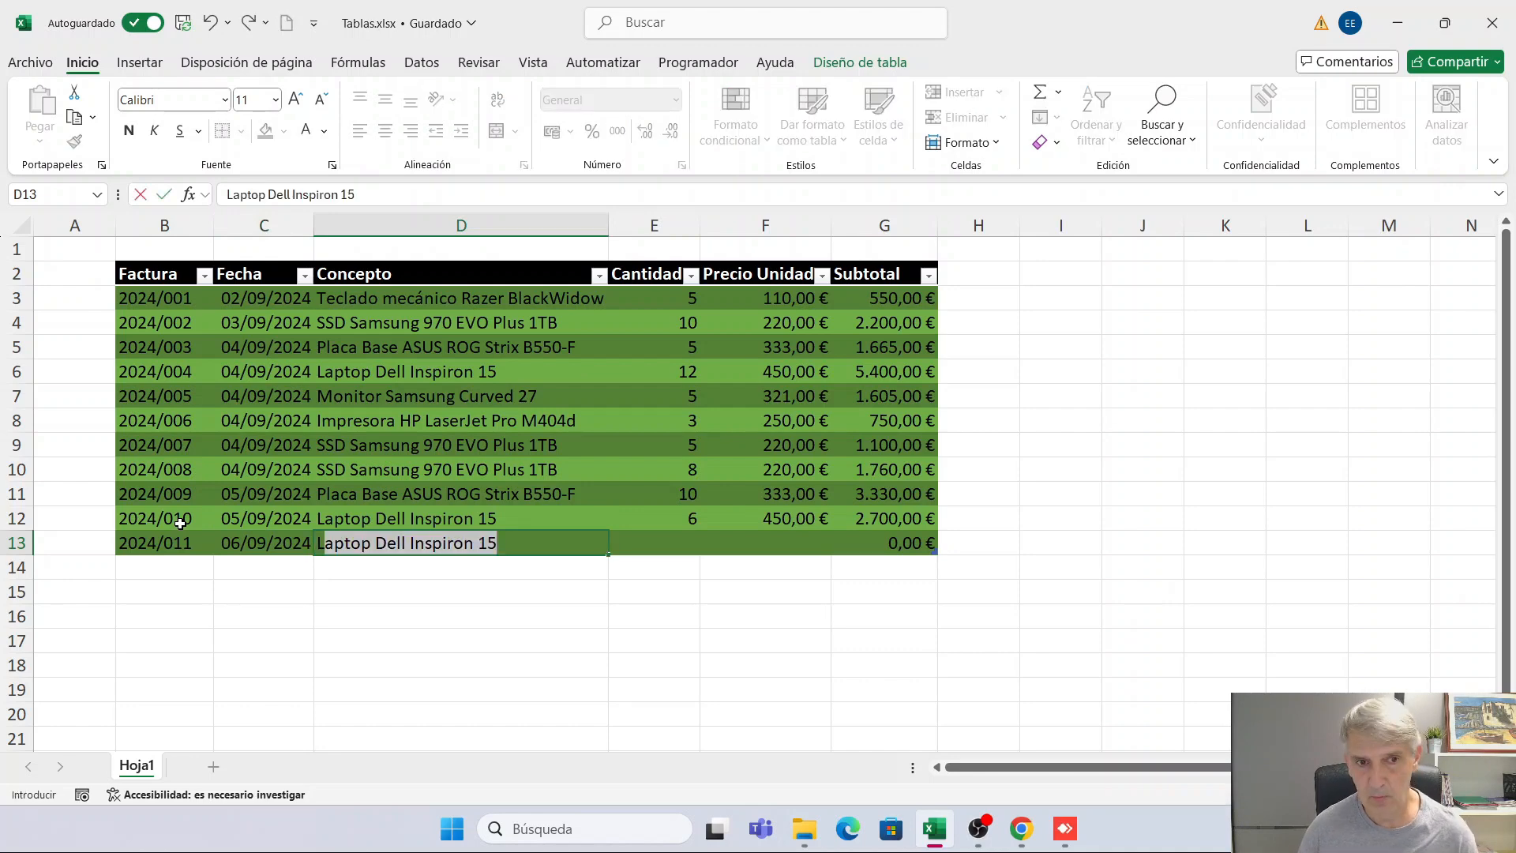
key(Tab)
text(10)
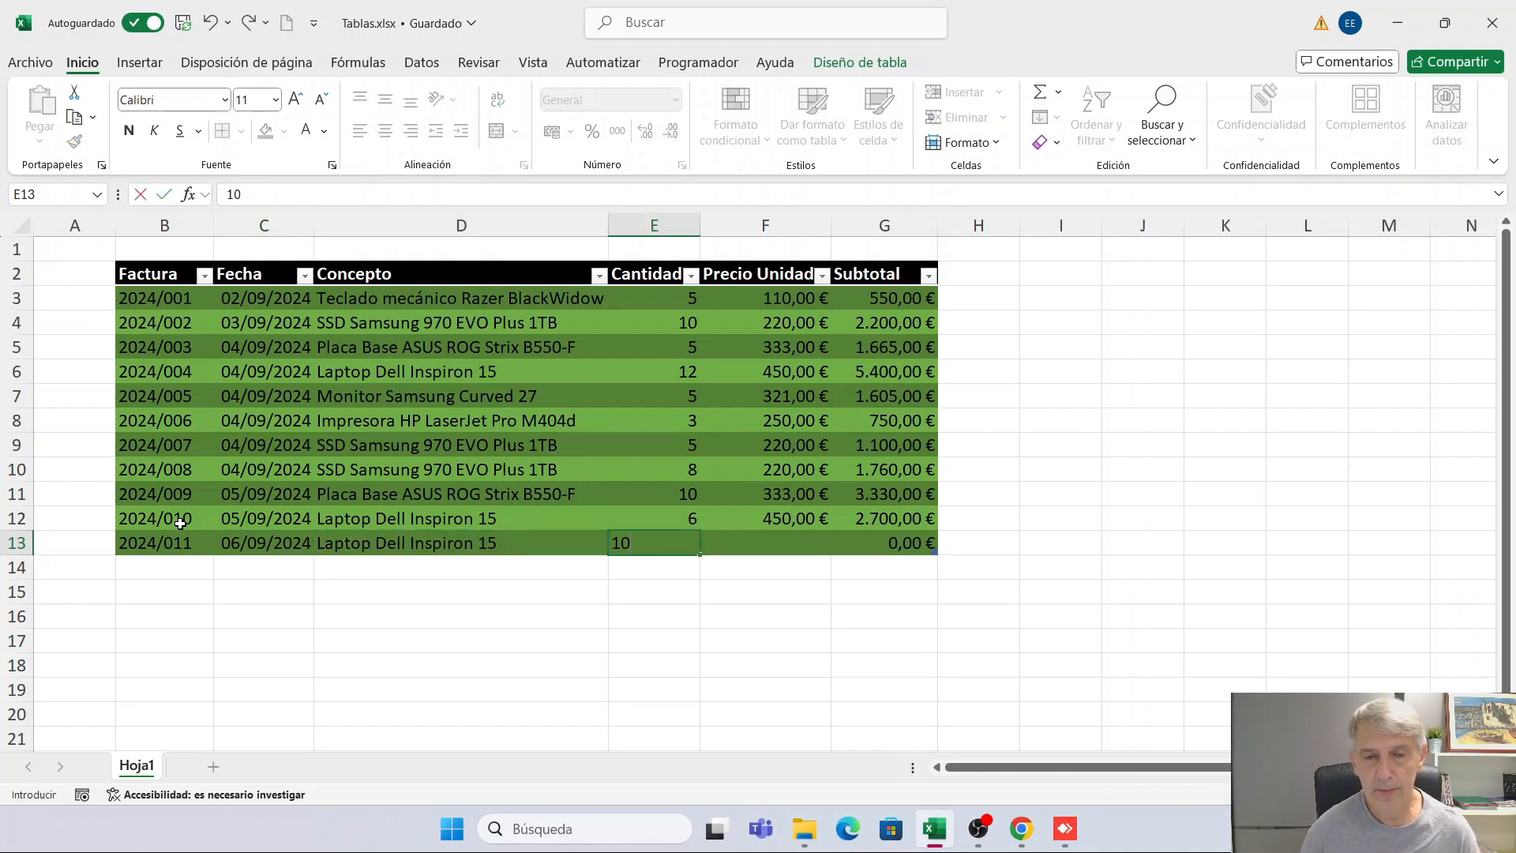
key(Tab)
text(450)
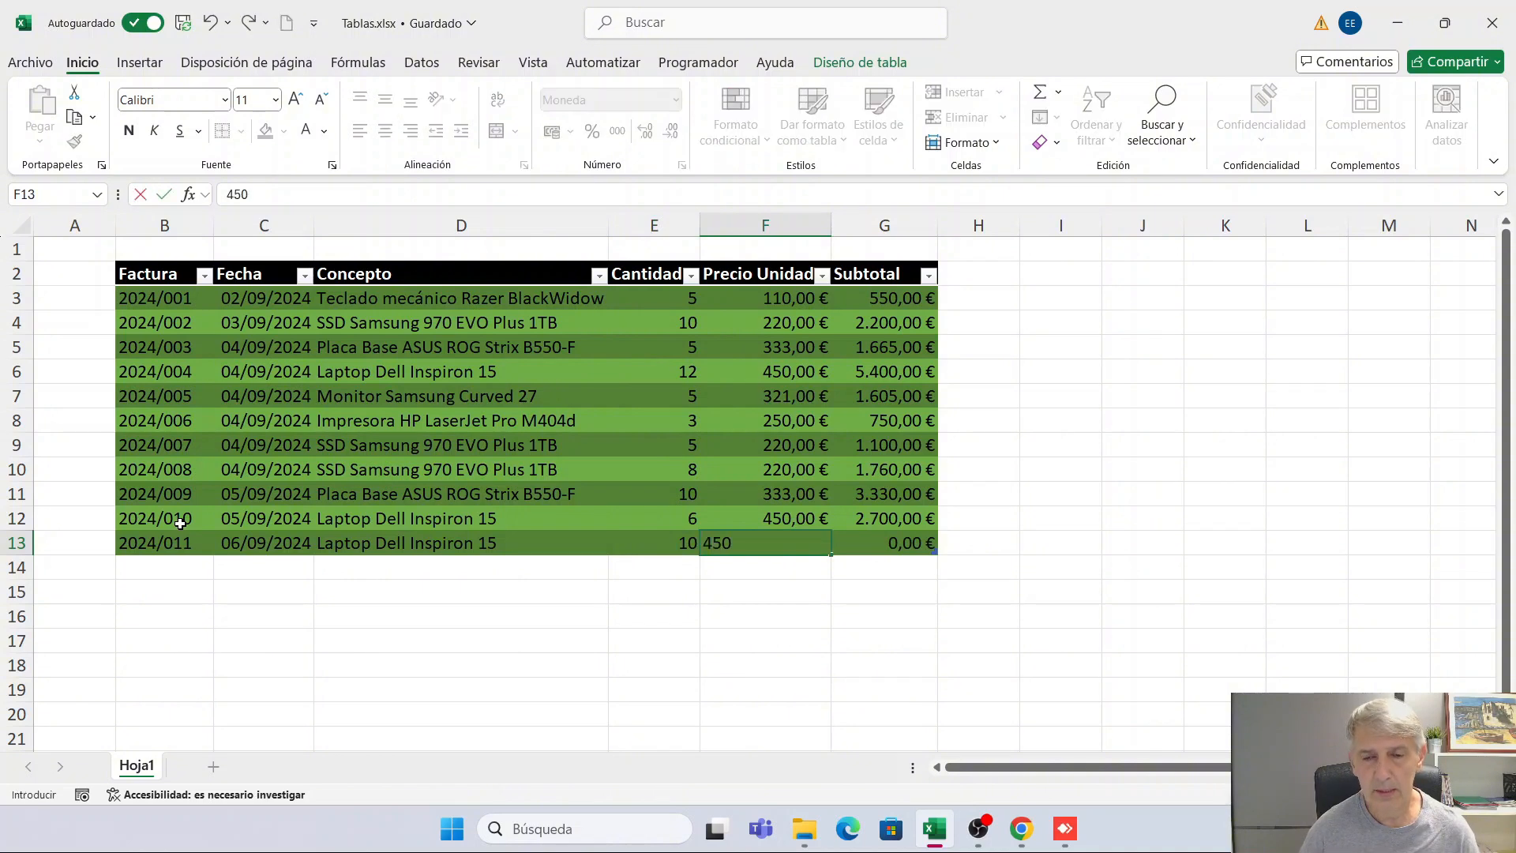
key(Tab)
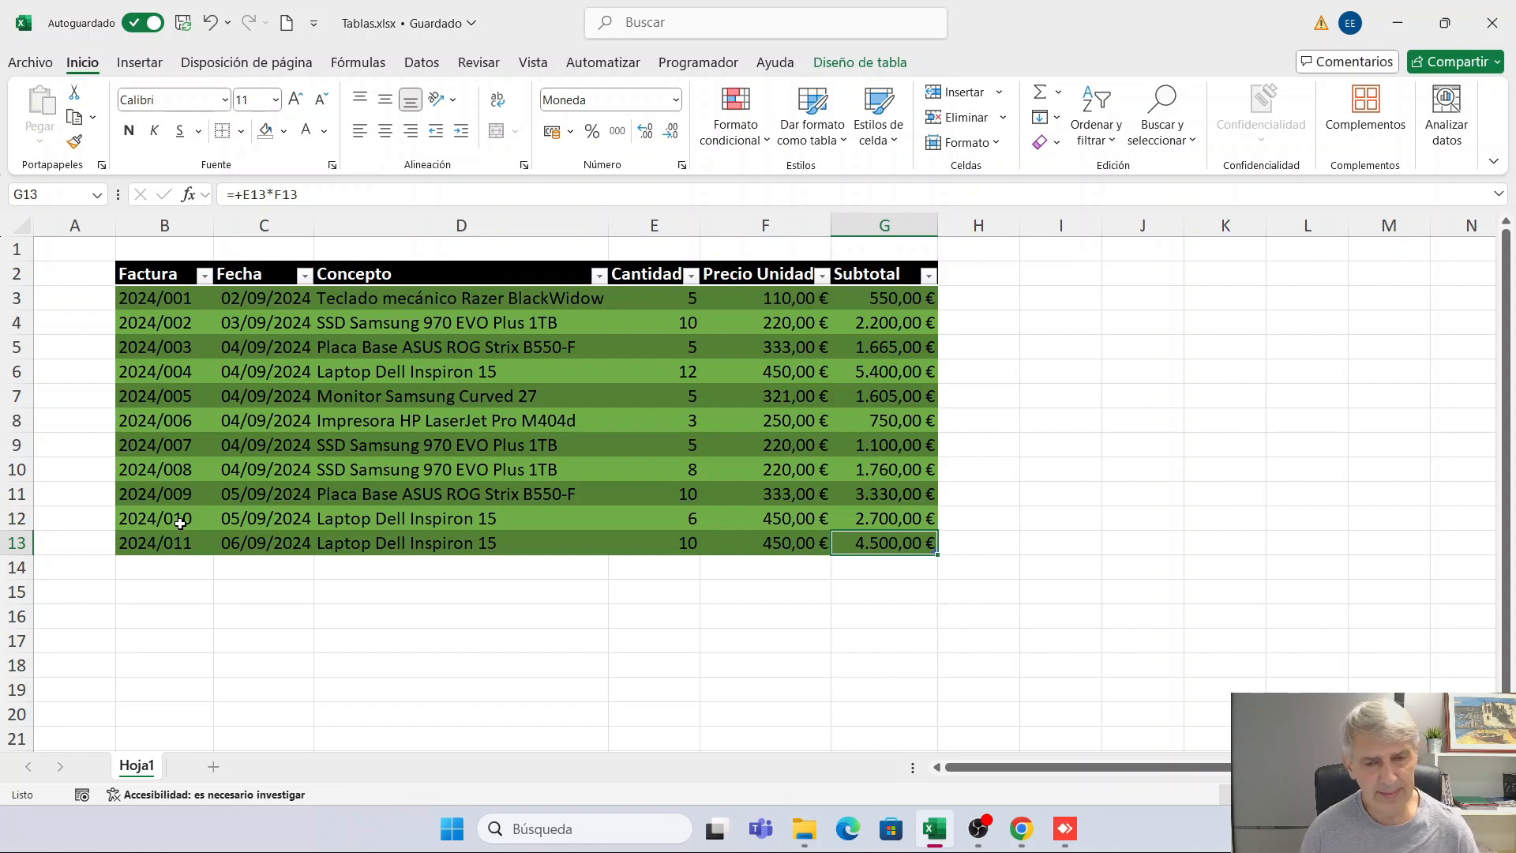
Step: Append an empty row at the end of the table, and undo that addition
key(Tab)
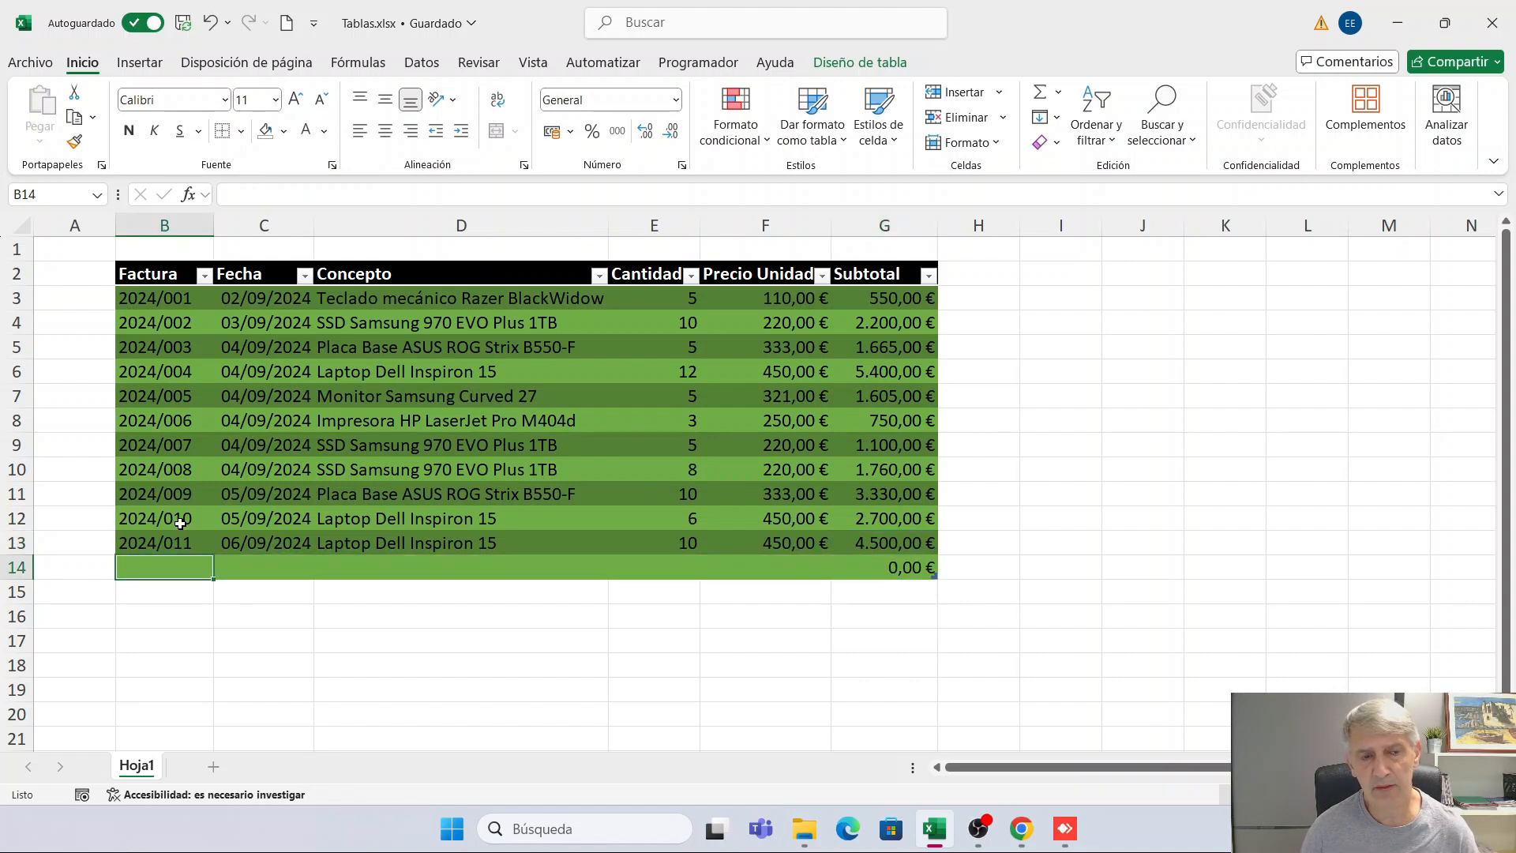
key(ctrl+z)
key(ctrl+z)
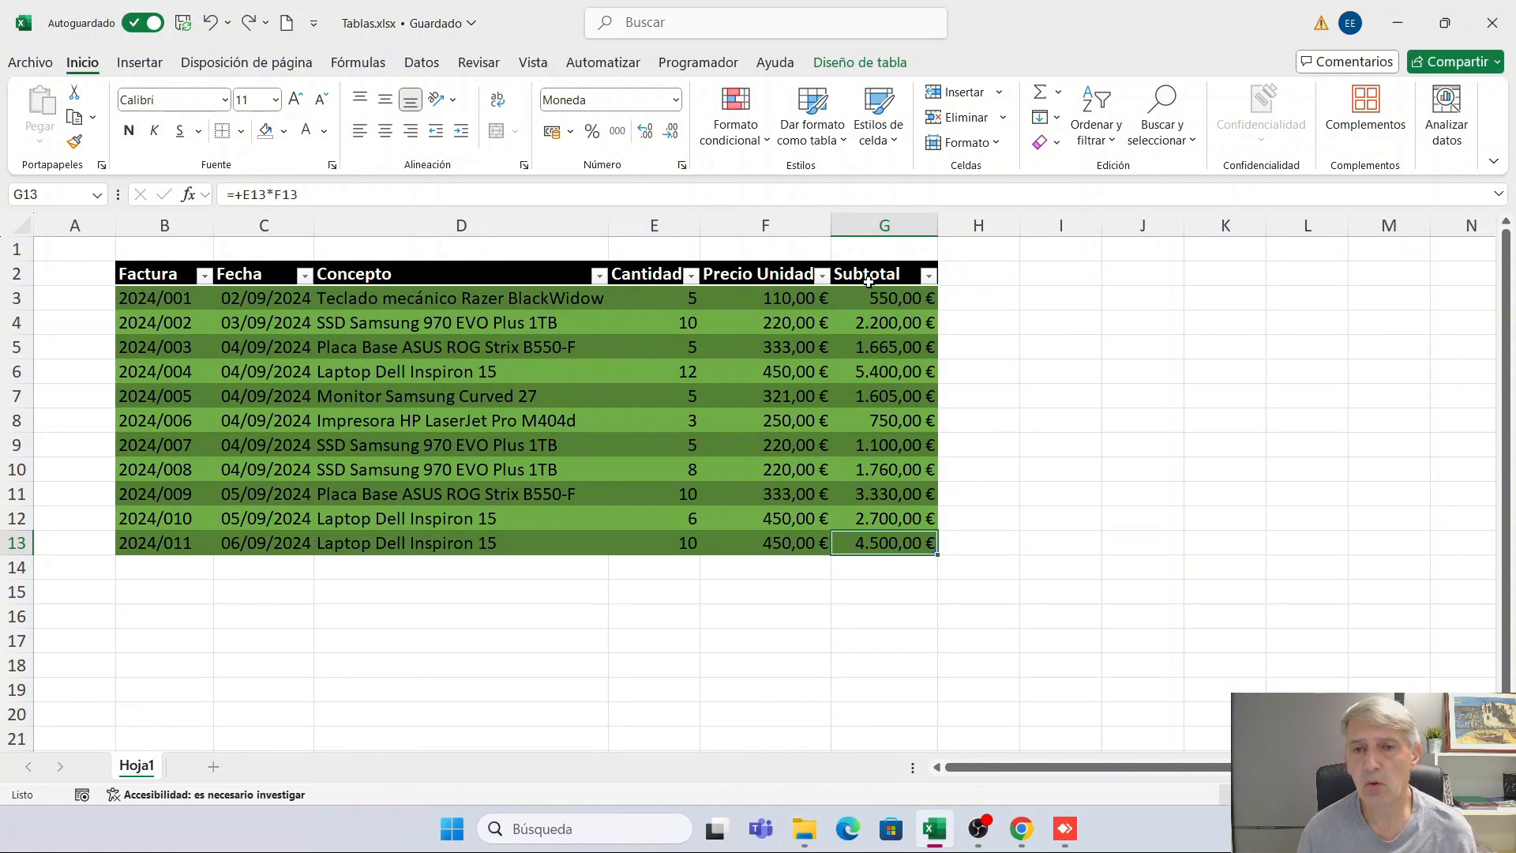
Step: Add a column headed IVA directly beside the Subtotal column, in cell H2
click(979, 274)
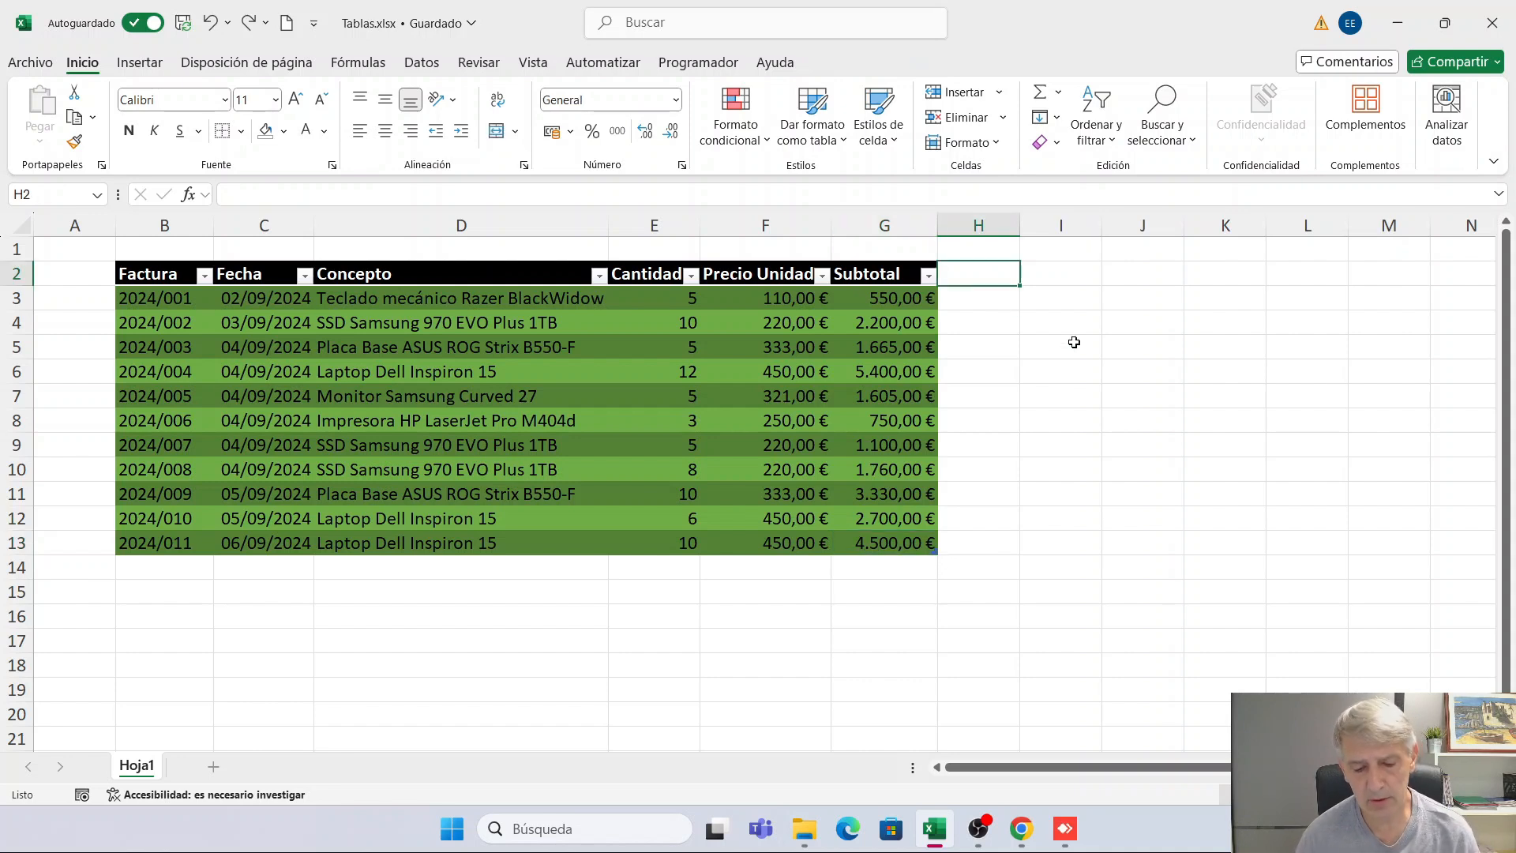
text(IVA)
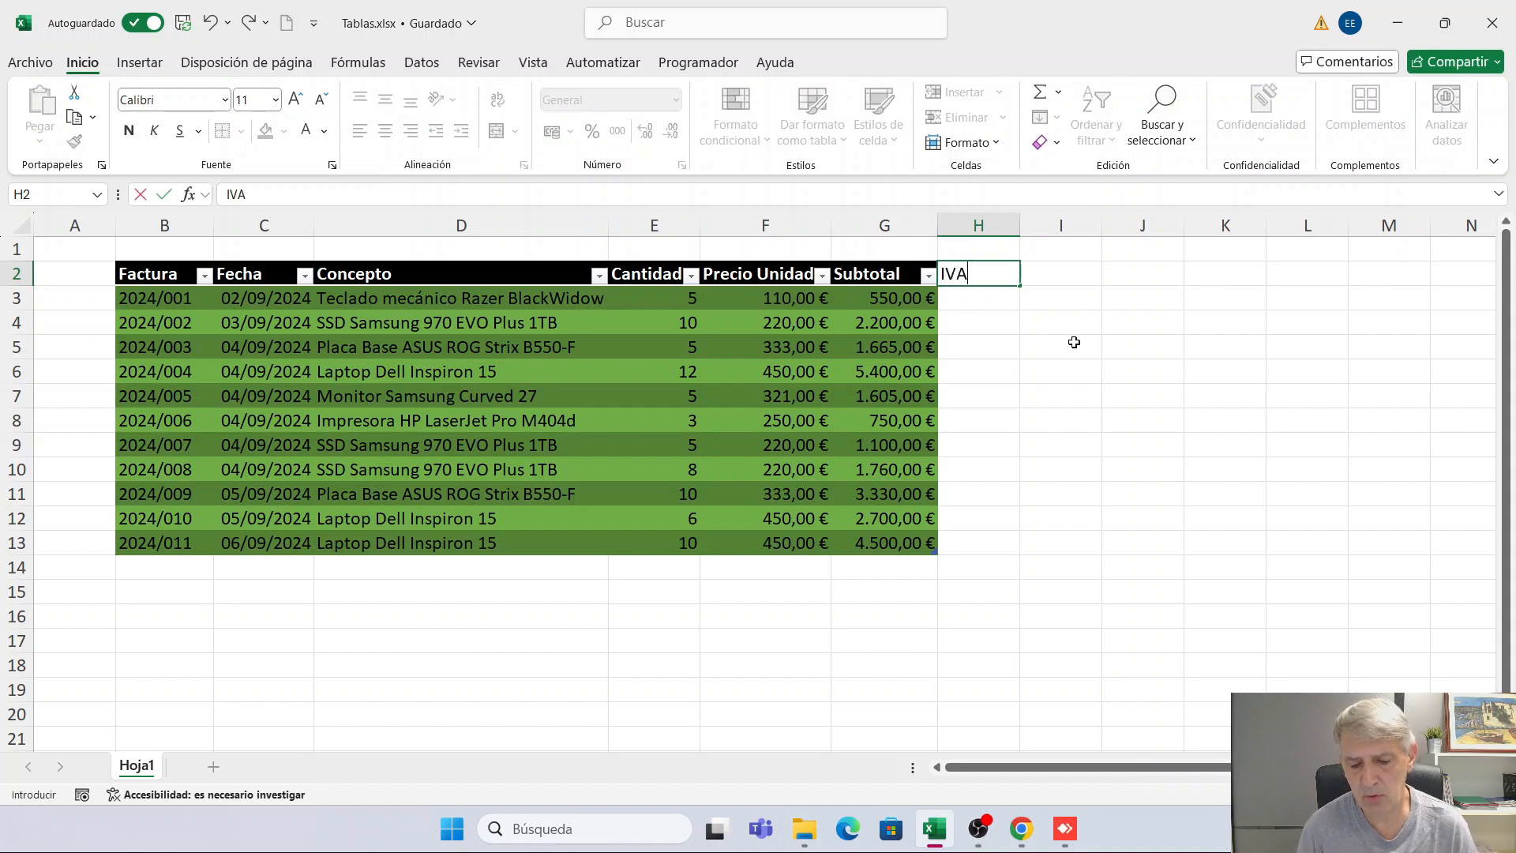
key(Return)
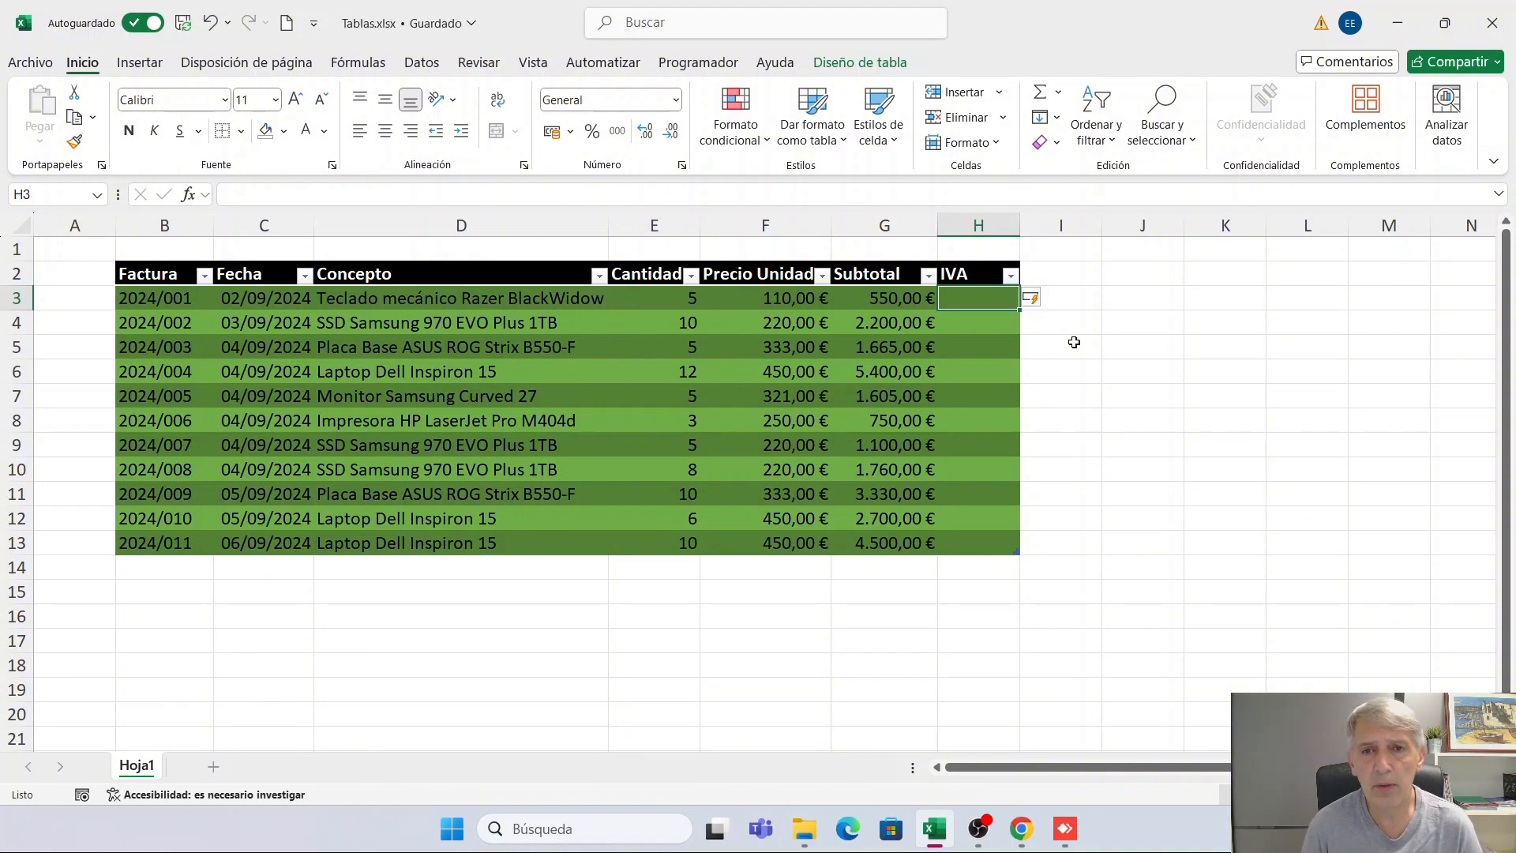
text(+)
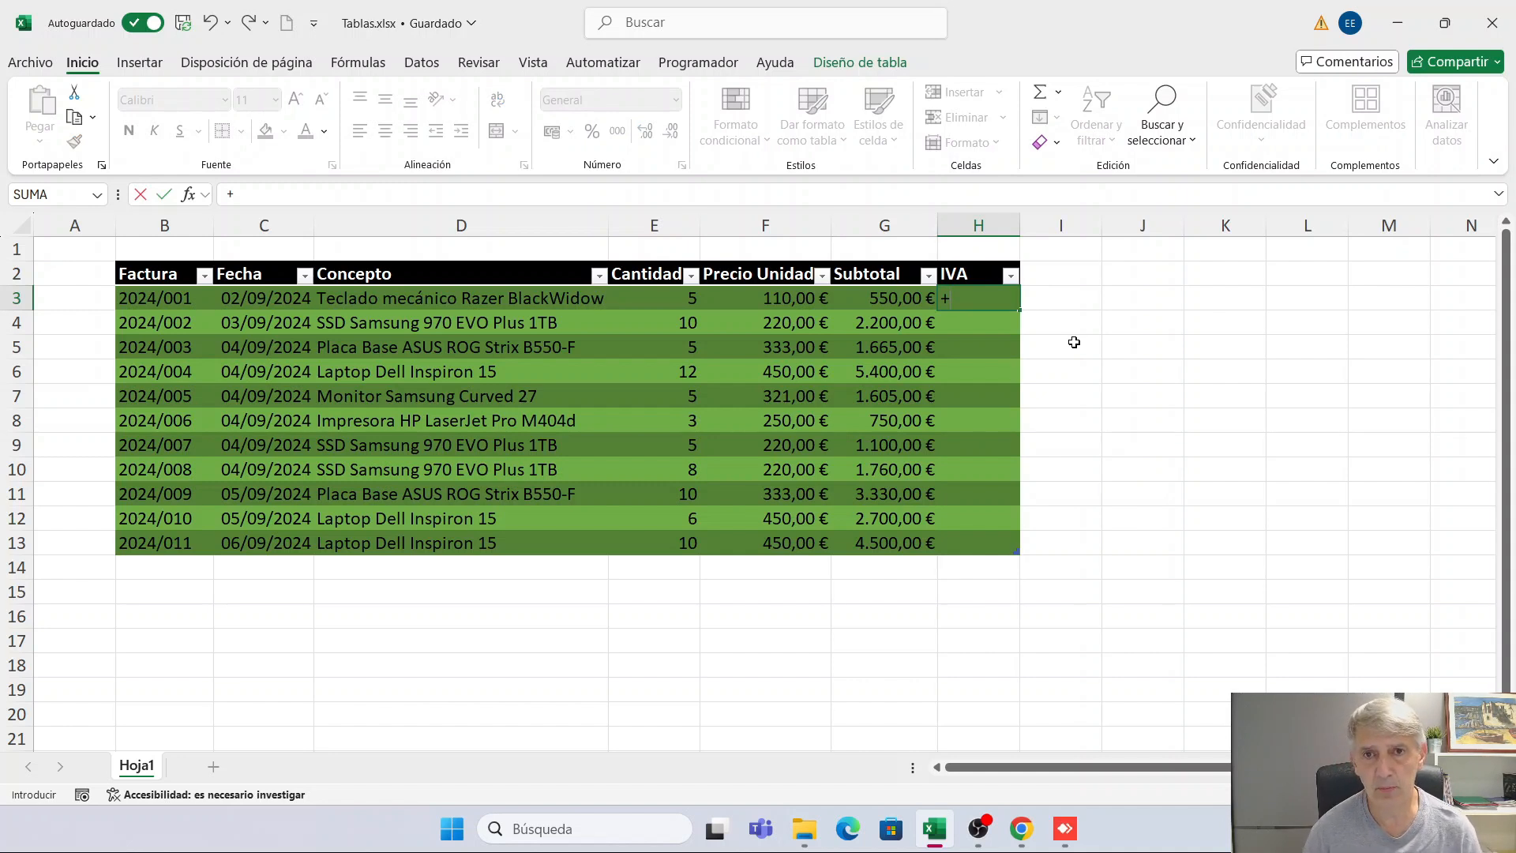
click(867, 295)
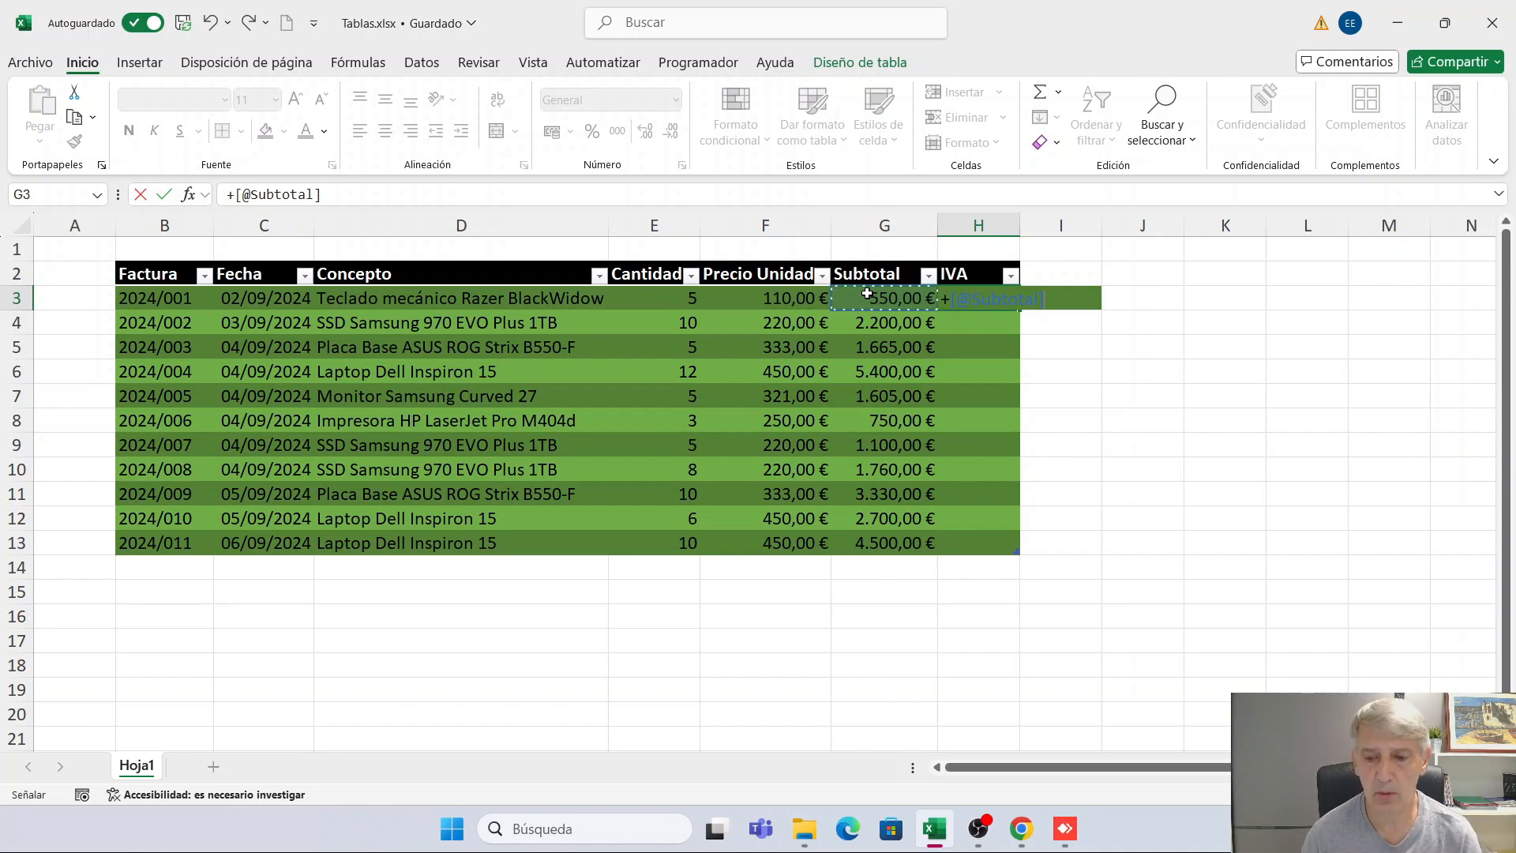
text(*21)
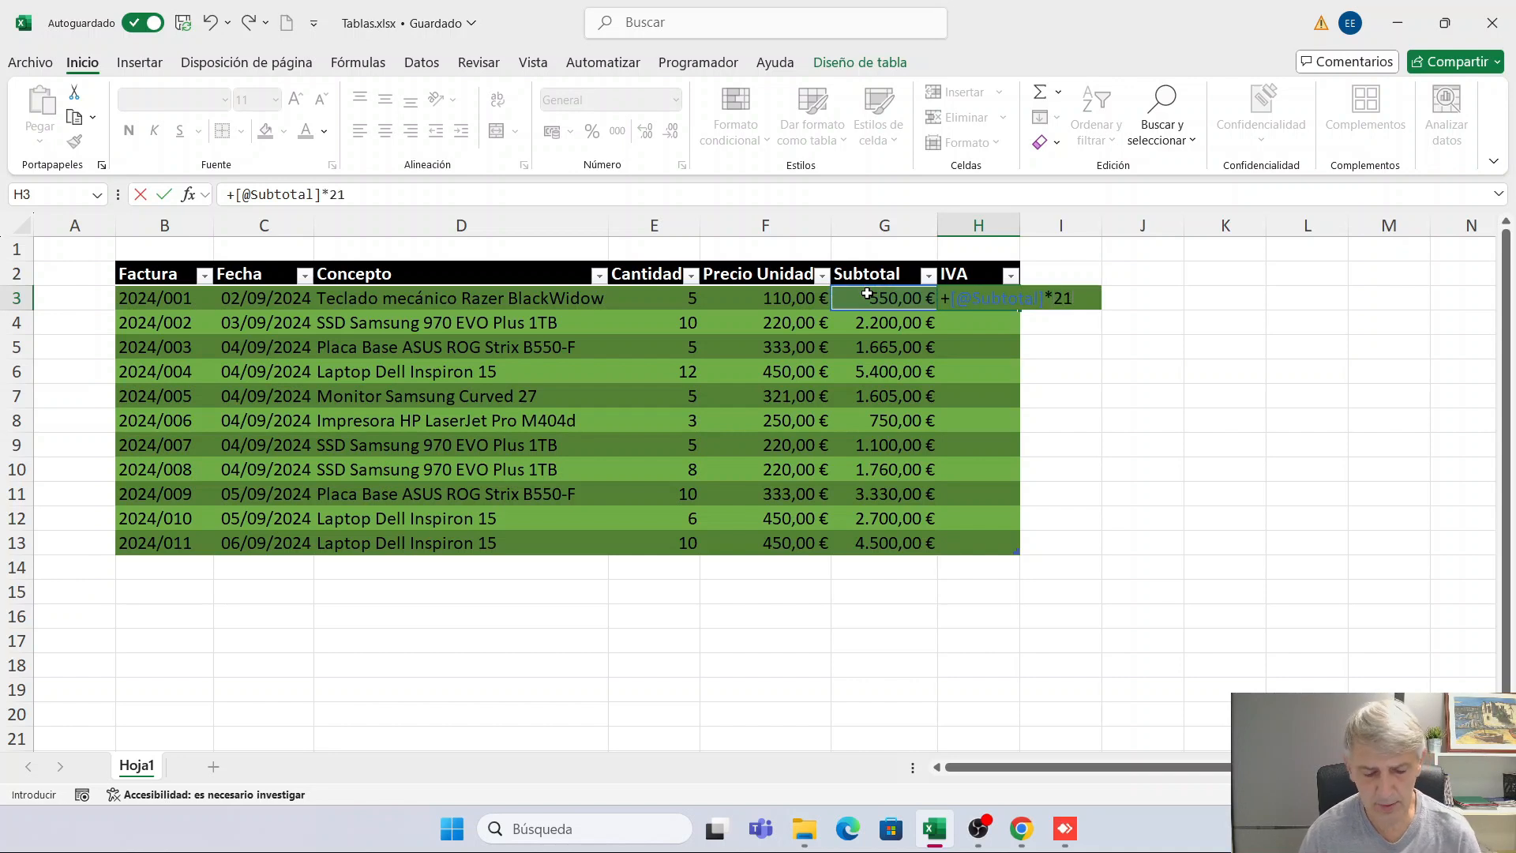
text(%)
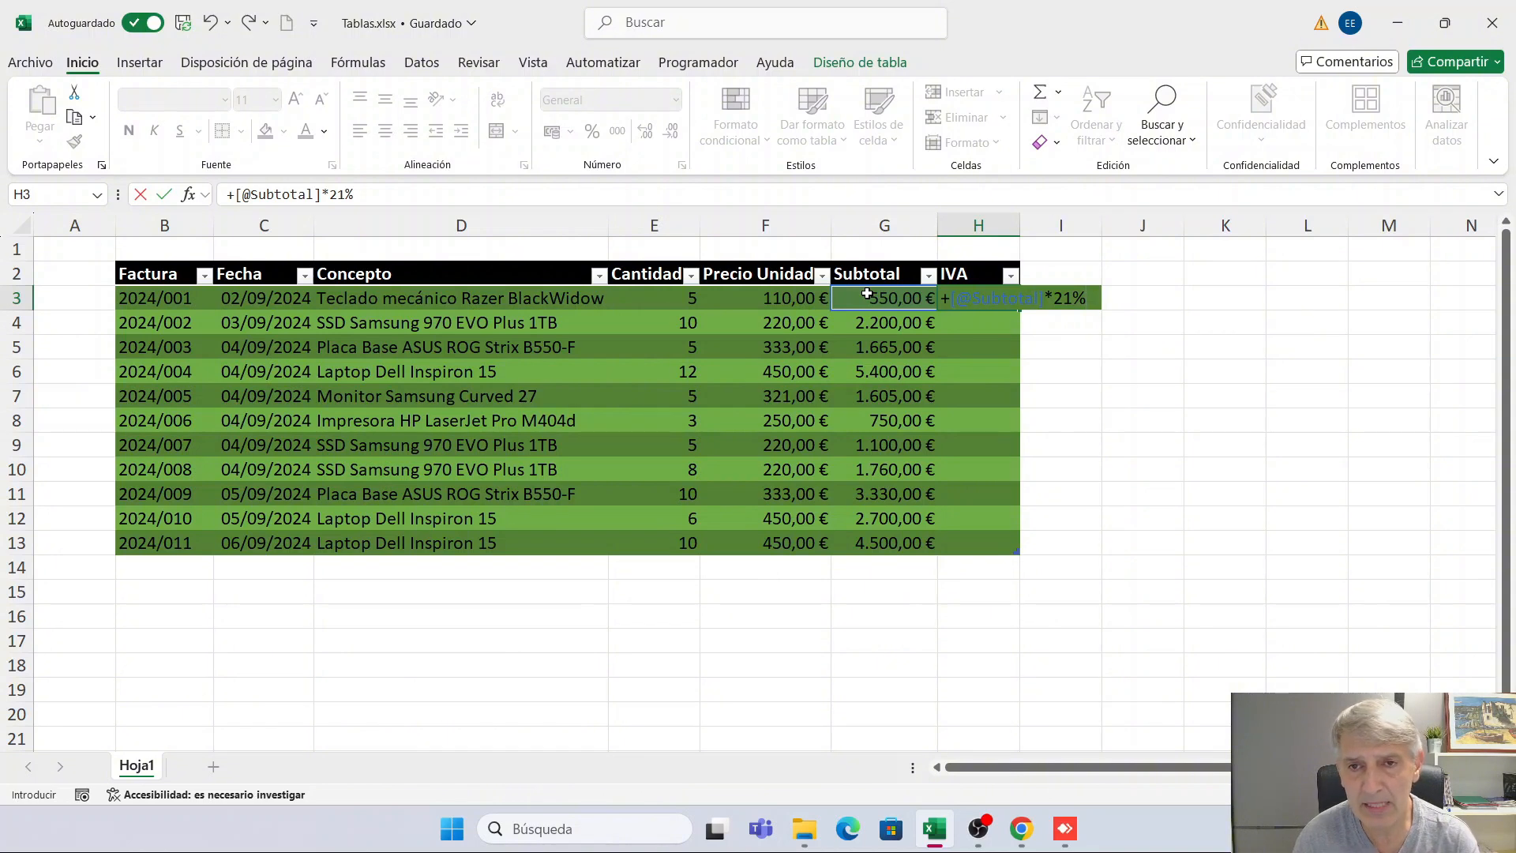
key(Return)
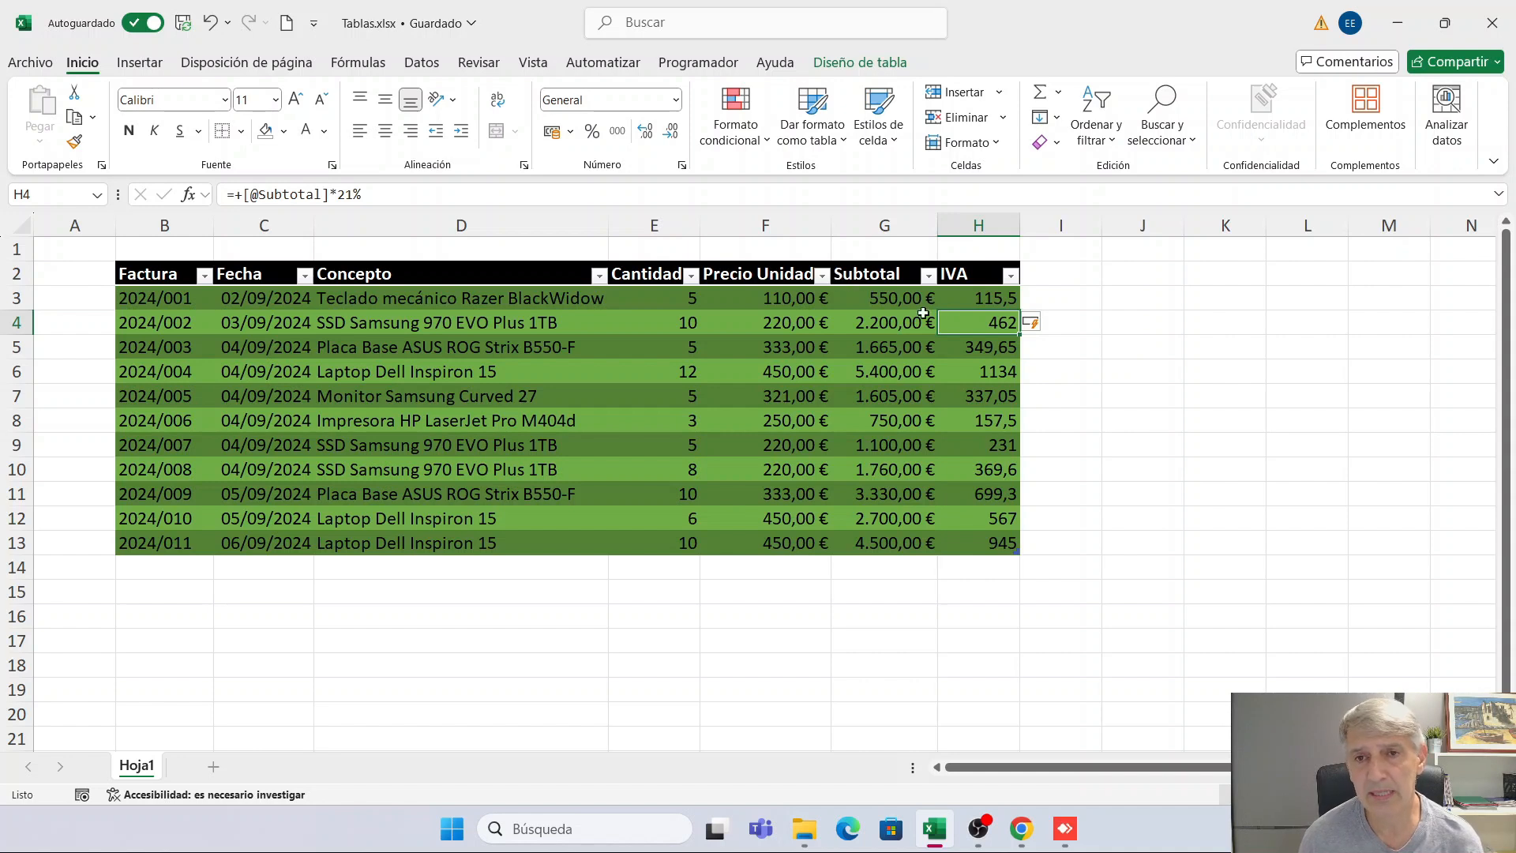
click(976, 264)
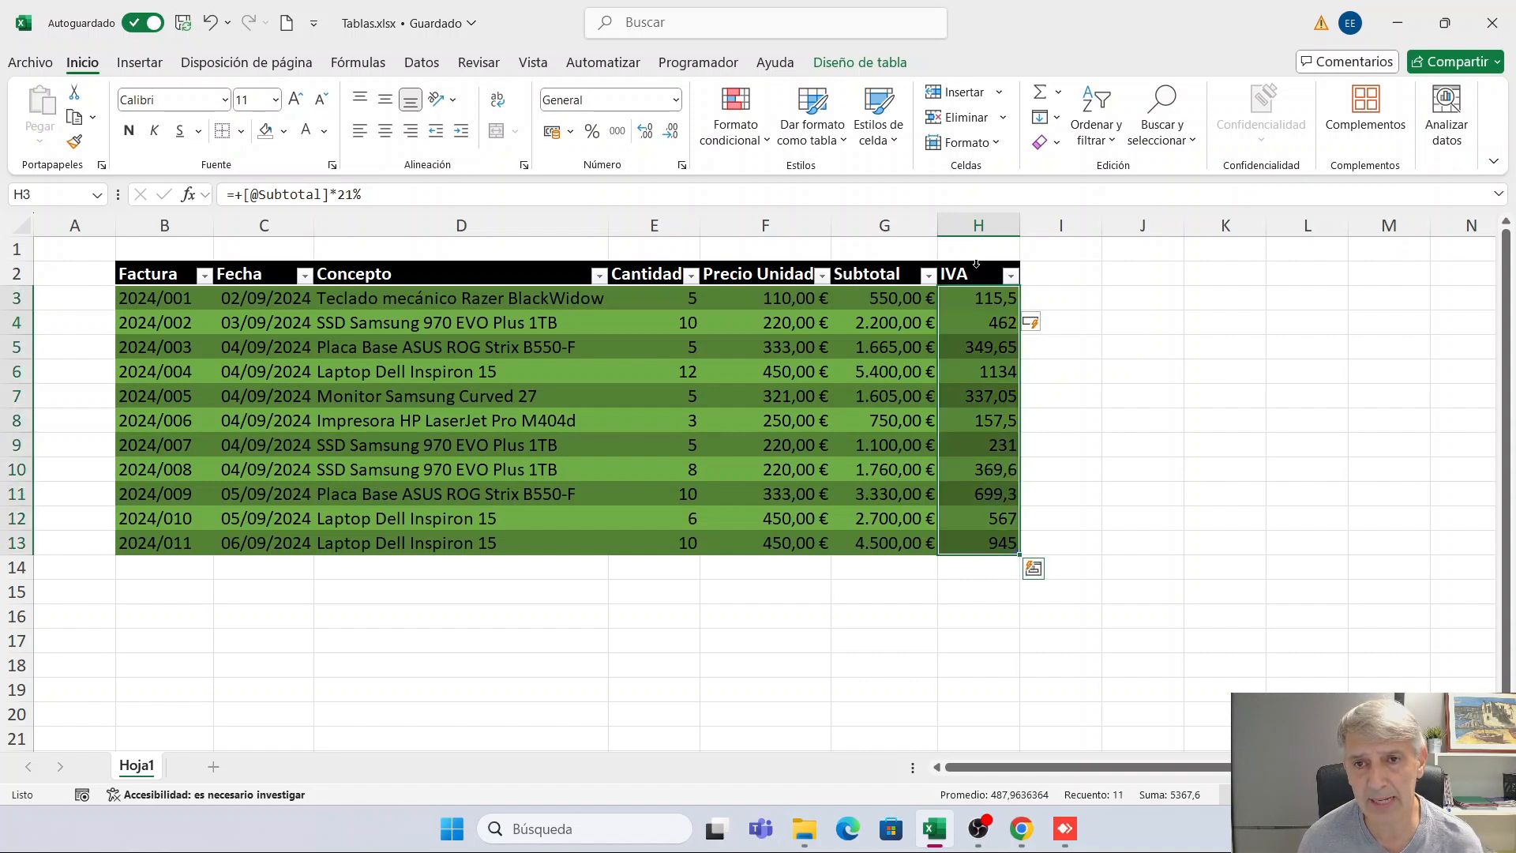
key(ctrl+shift+4)
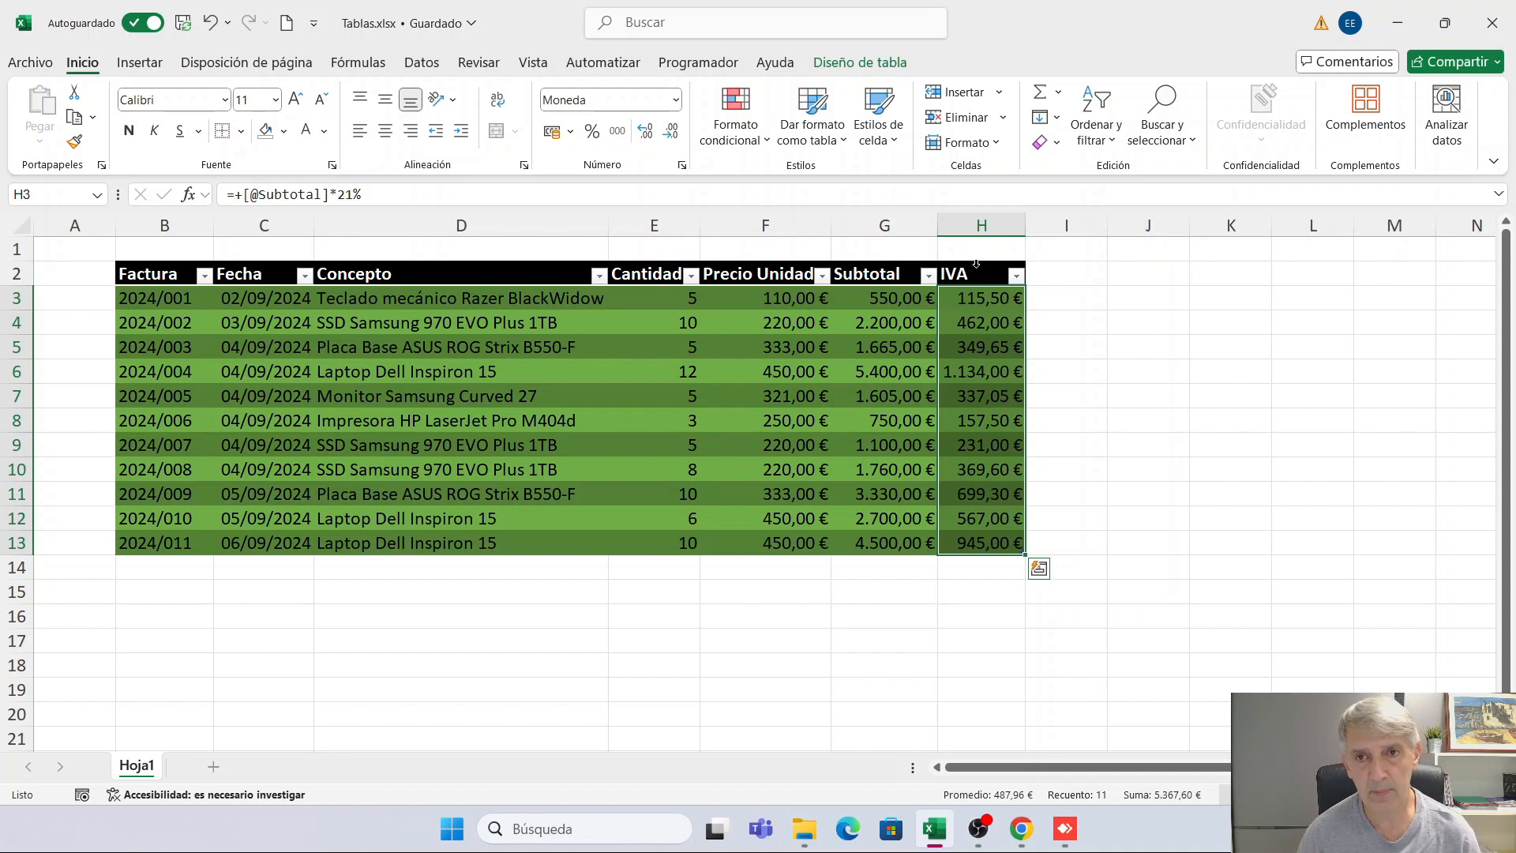
Step: Add a column headed Total directly beside the IVA column, in cell I2
key(Down)
key(Right)
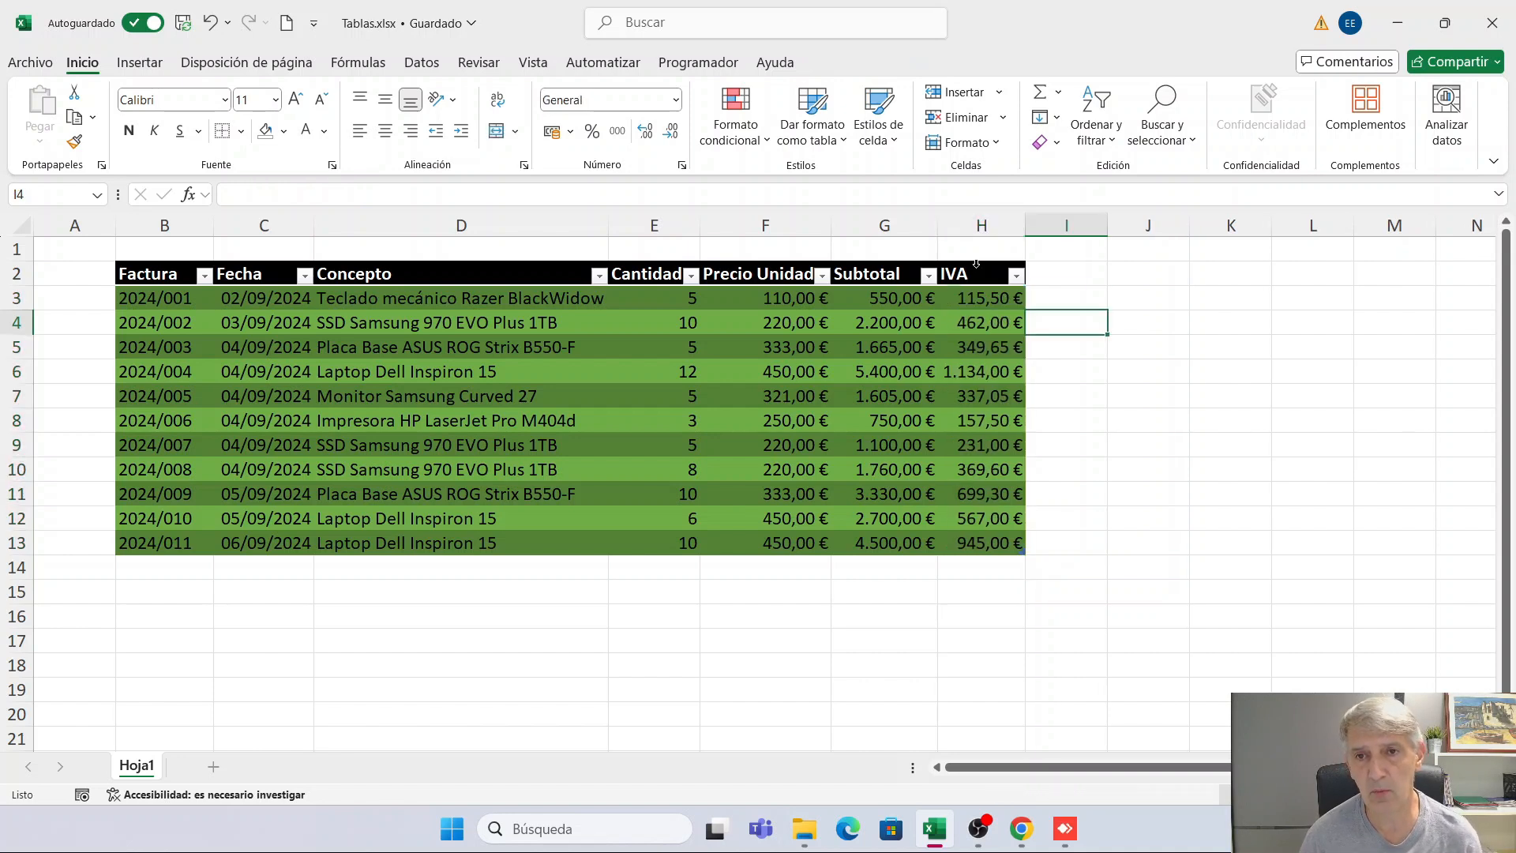
key(Up)
key(Up)
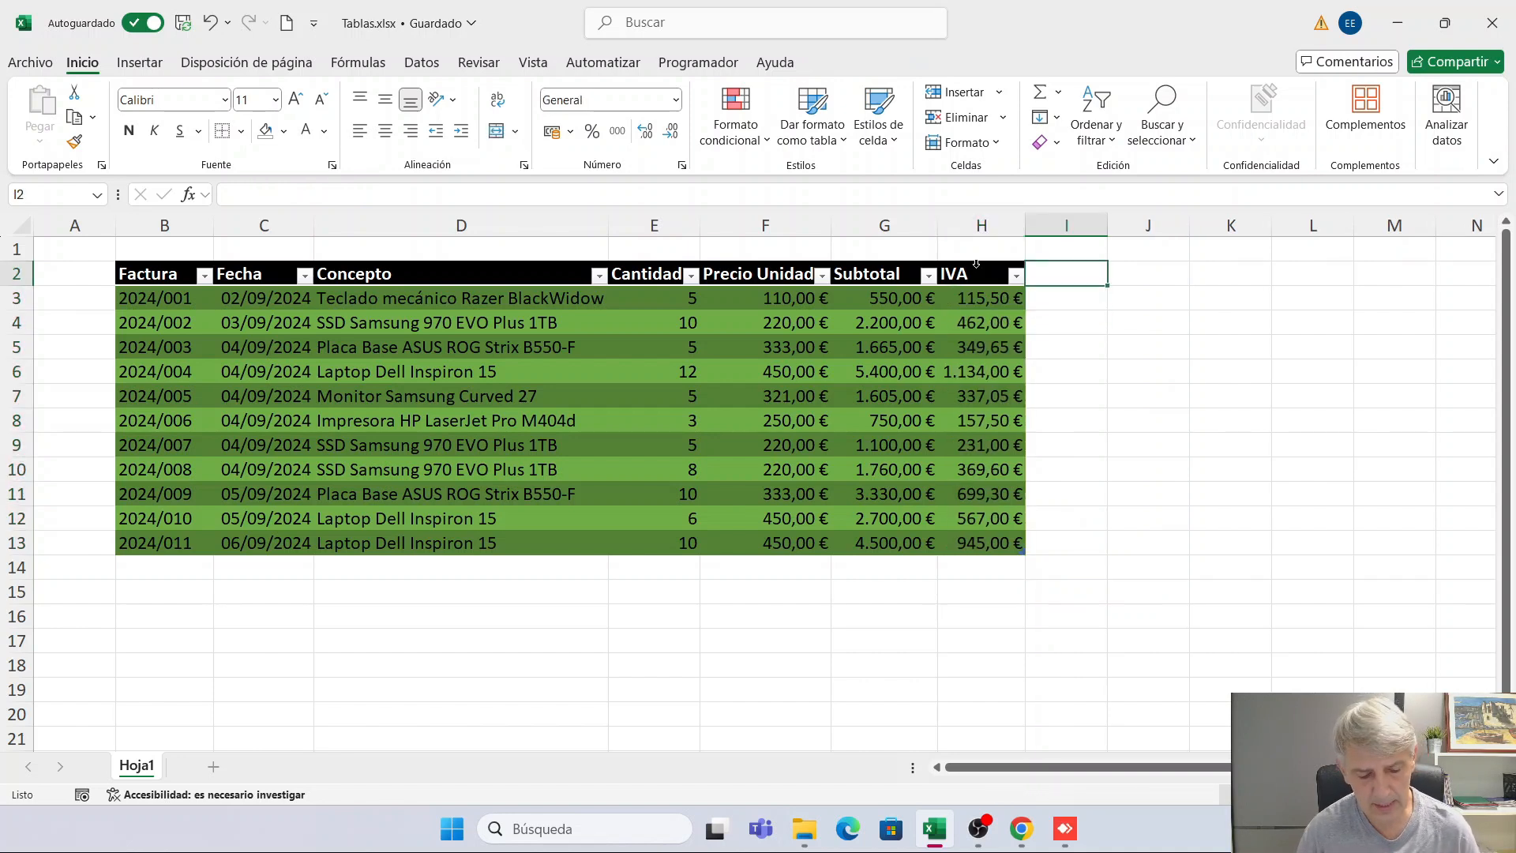
text(Total)
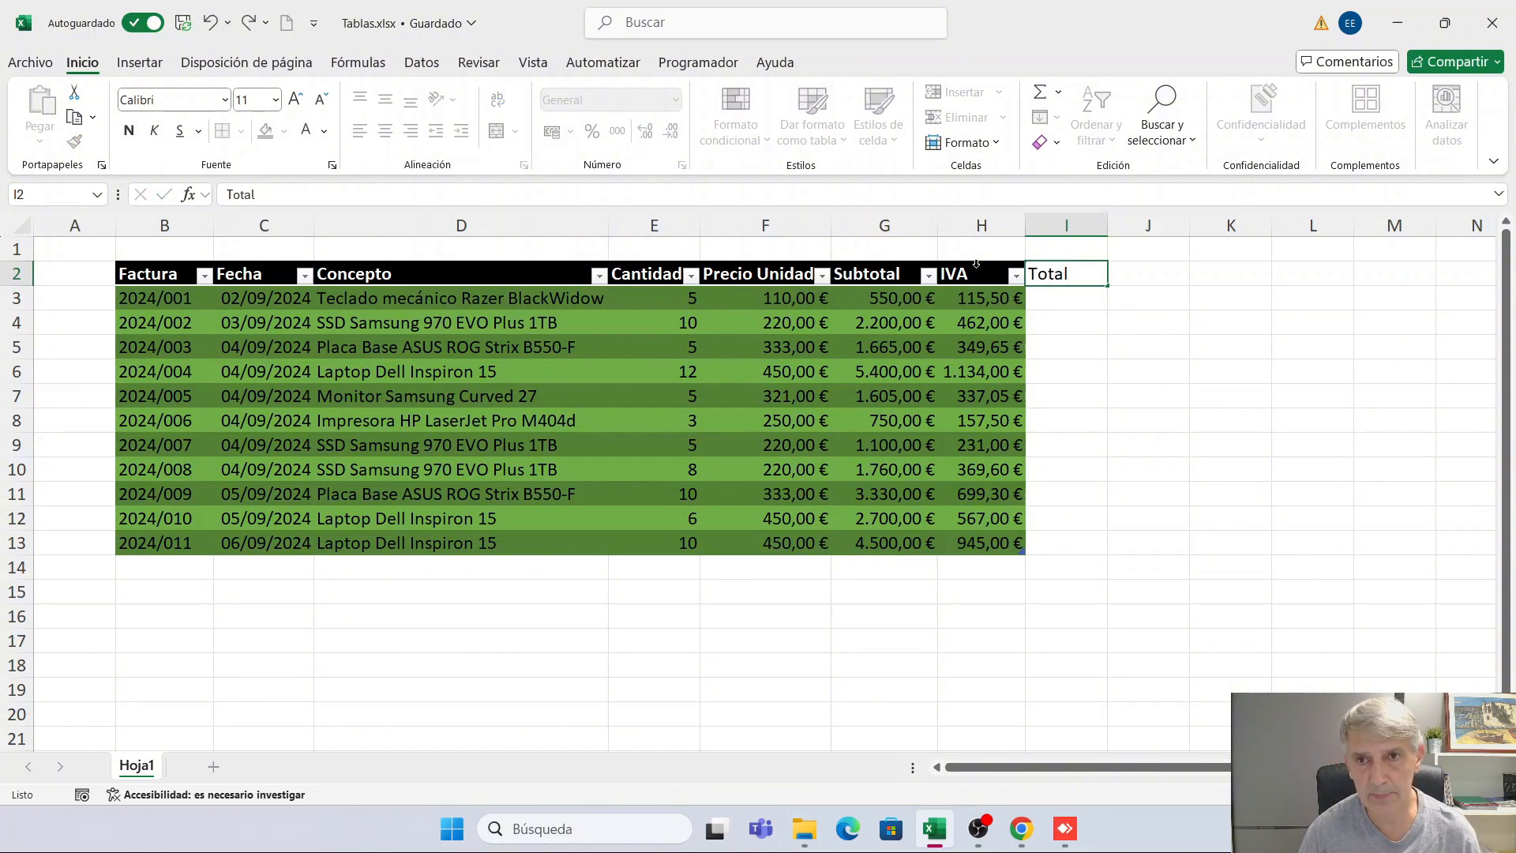
key(Return)
text(+)
key(Left)
key(Left)
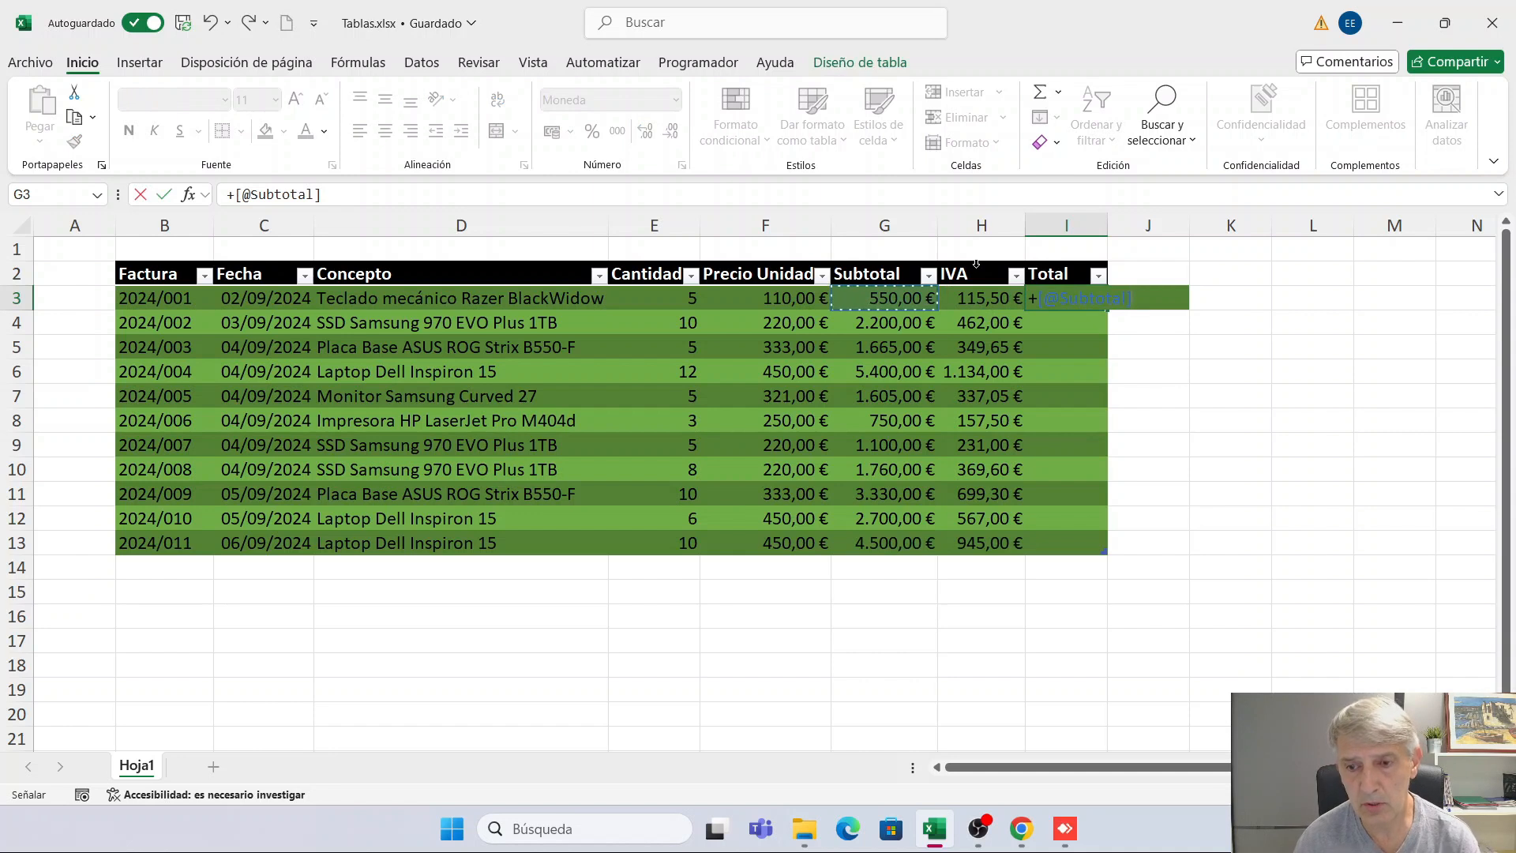
text(+)
key(Left)
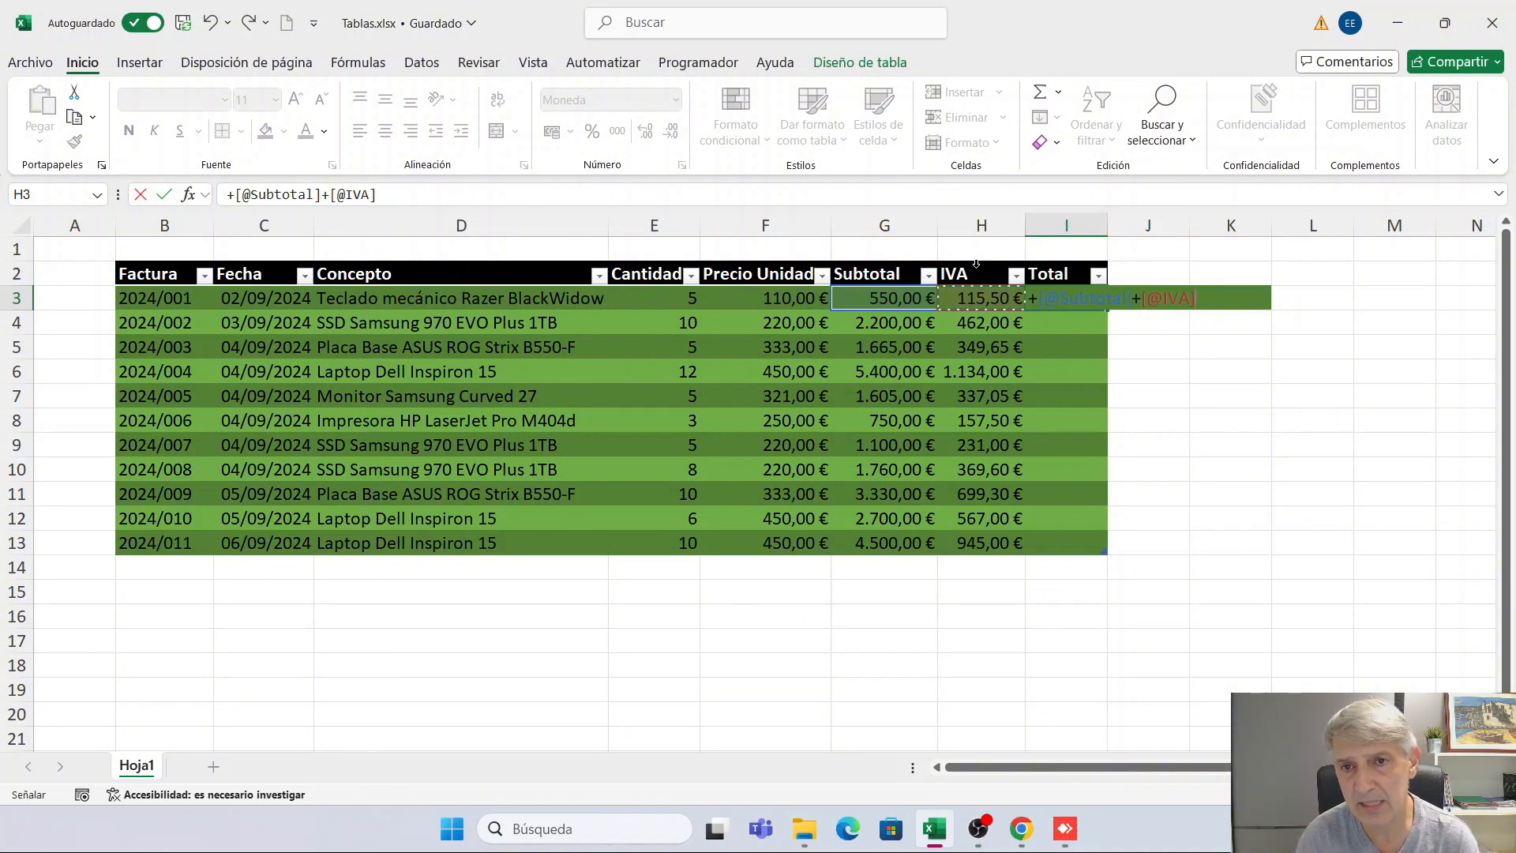
key(Return)
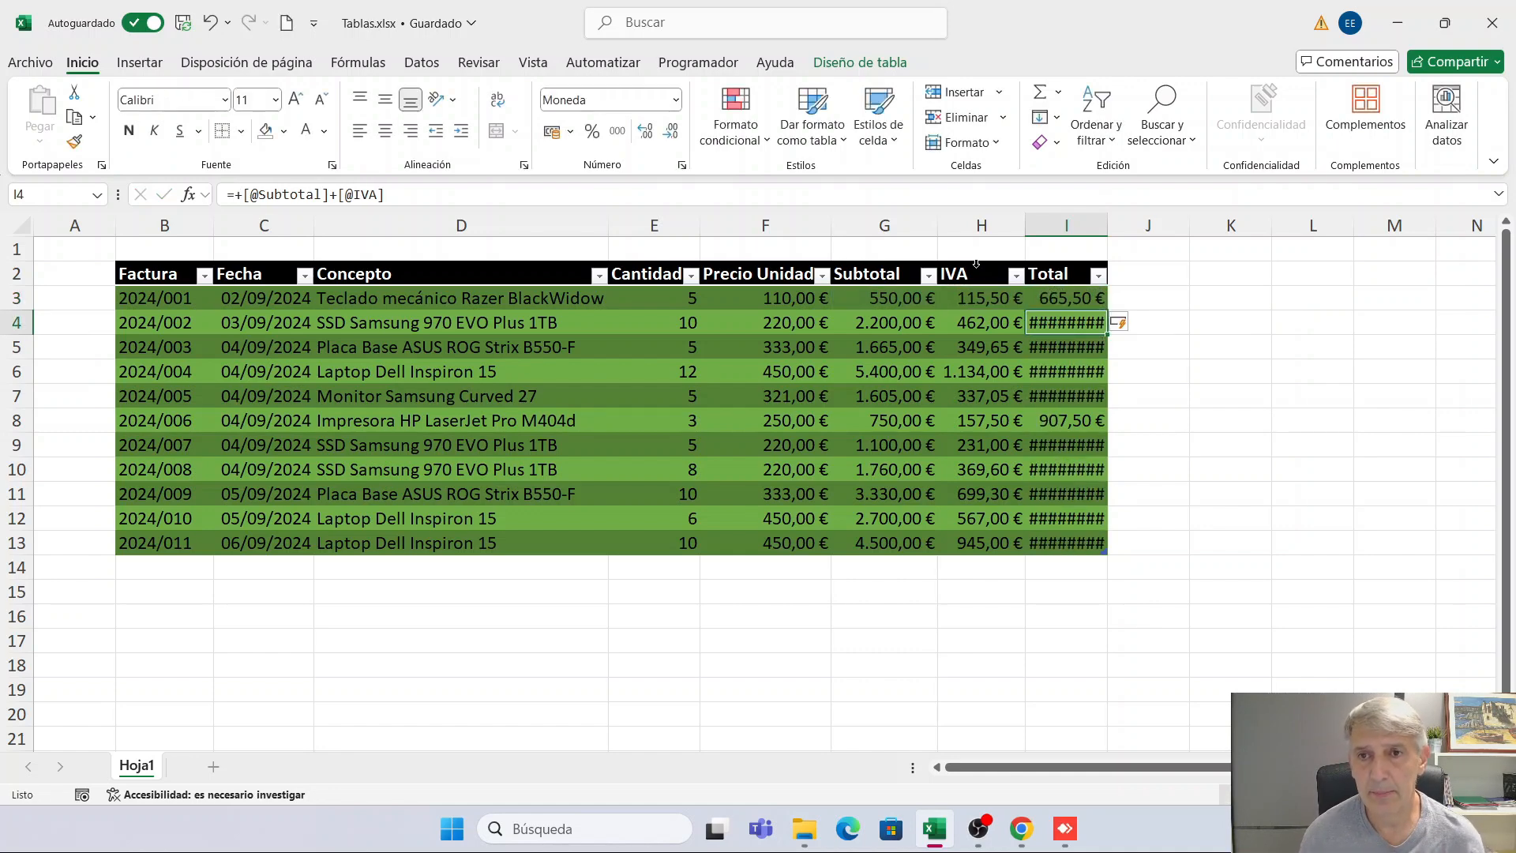
drag(1106, 229, 1113, 229)
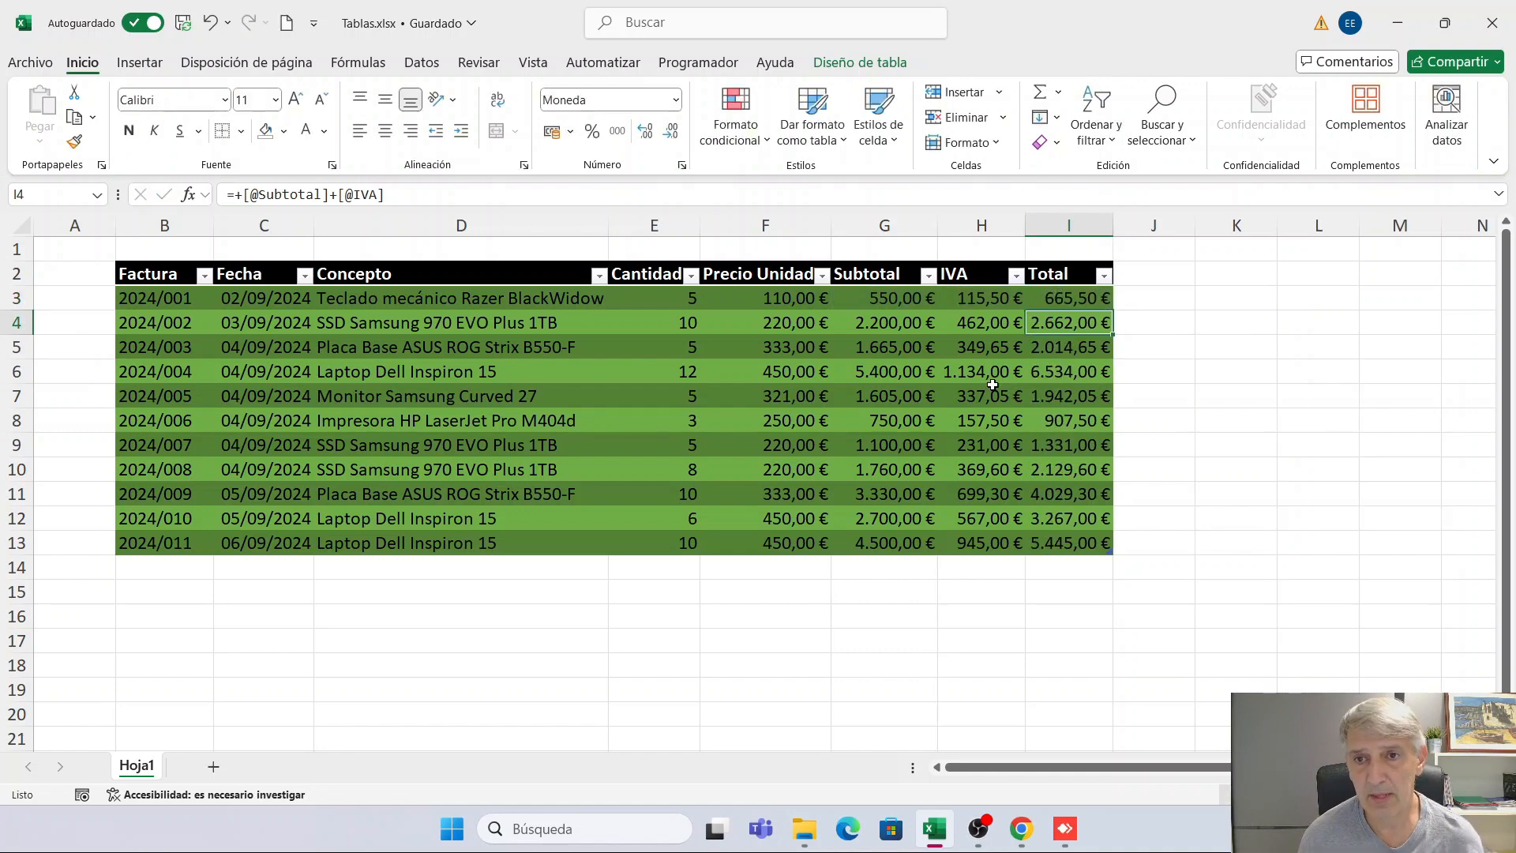
Step: Turn on the totals row for the invoice table and fit column I to its contents
click(841, 466)
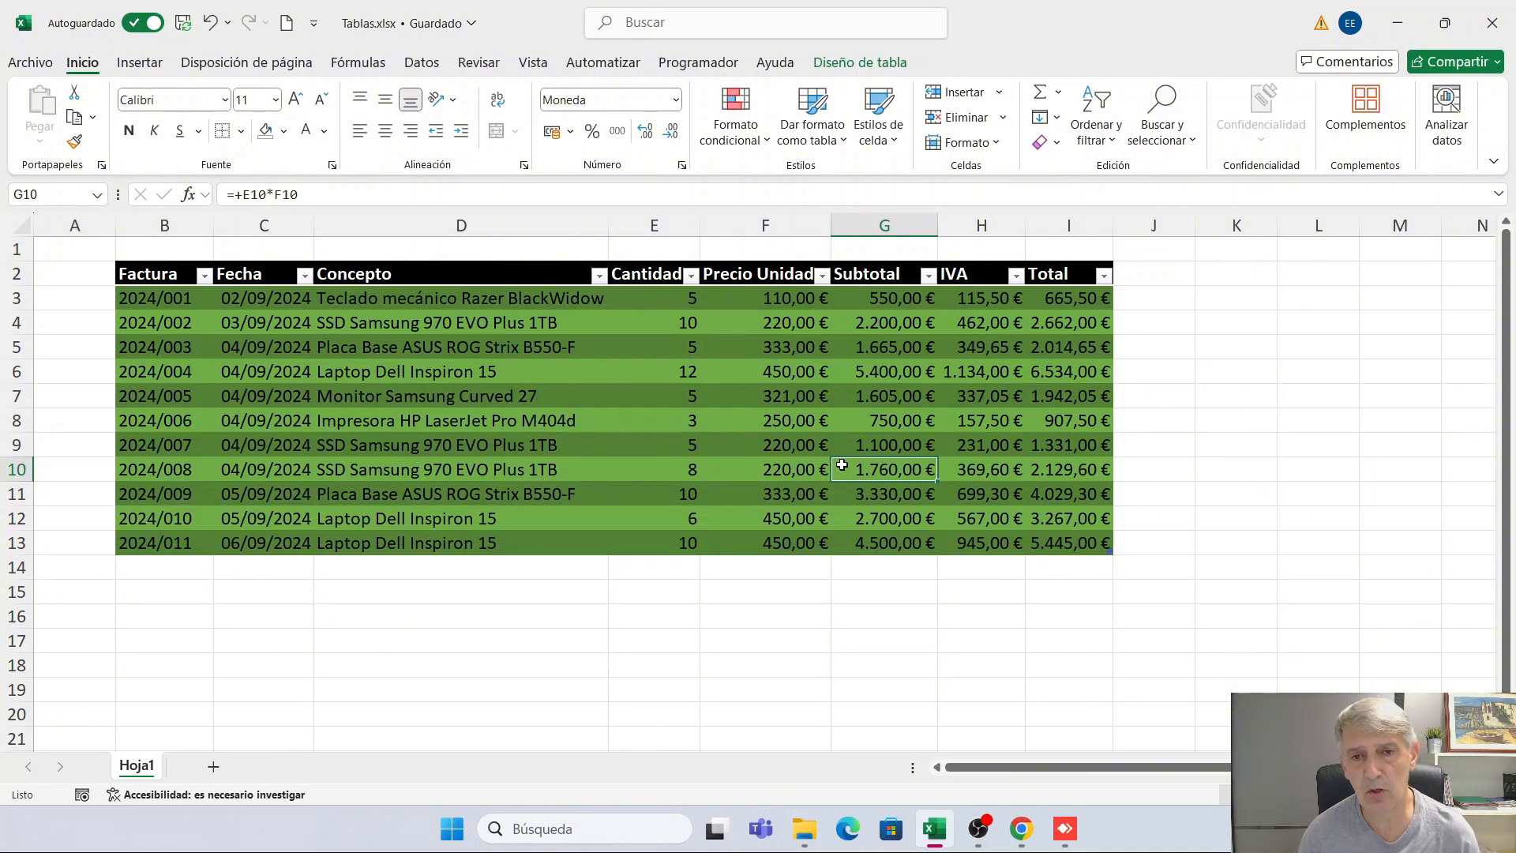
click(854, 77)
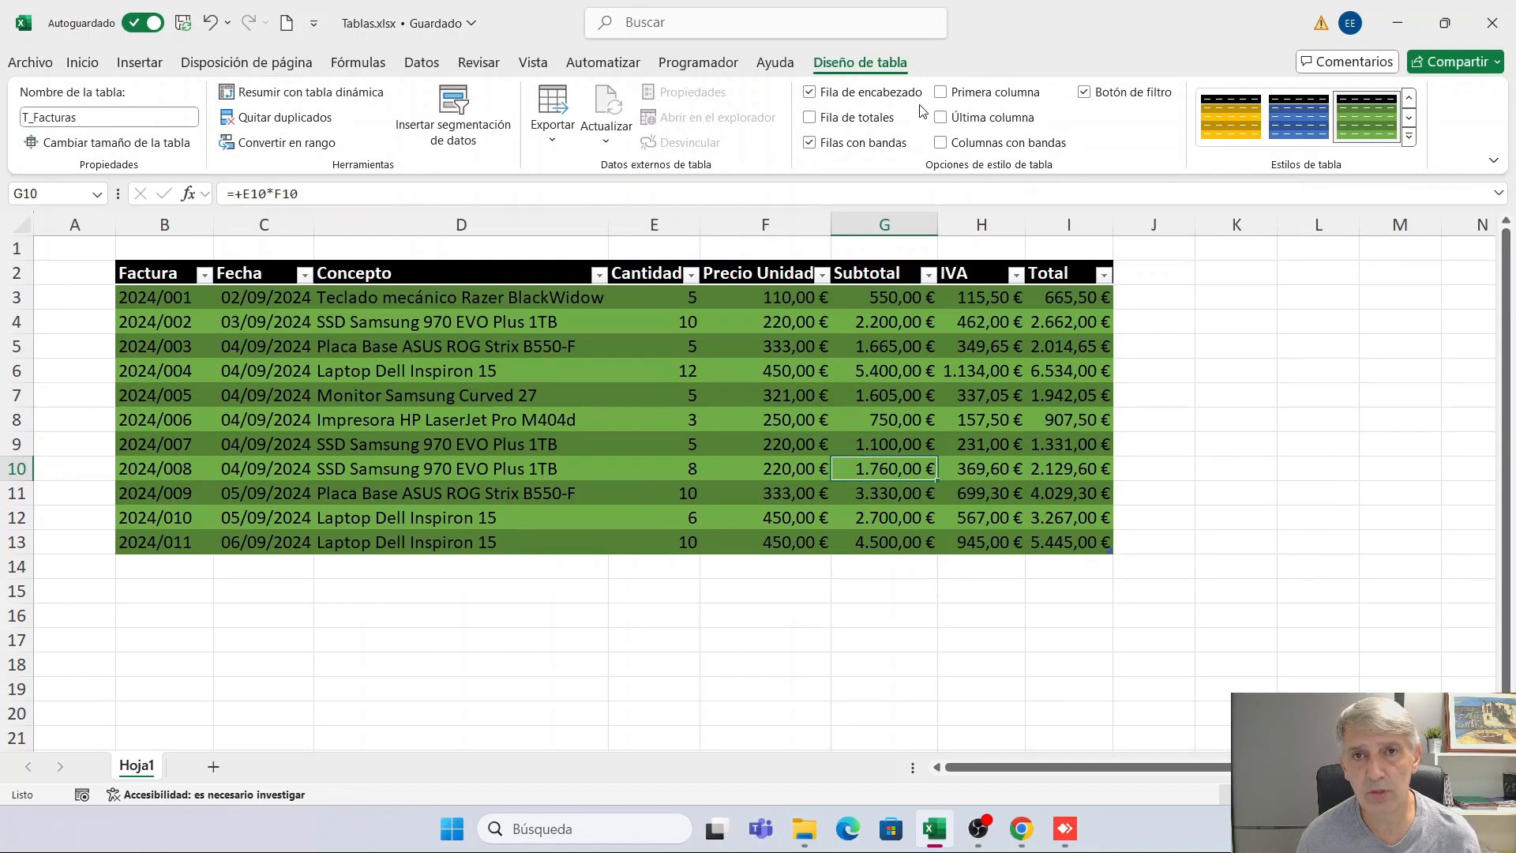
click(809, 119)
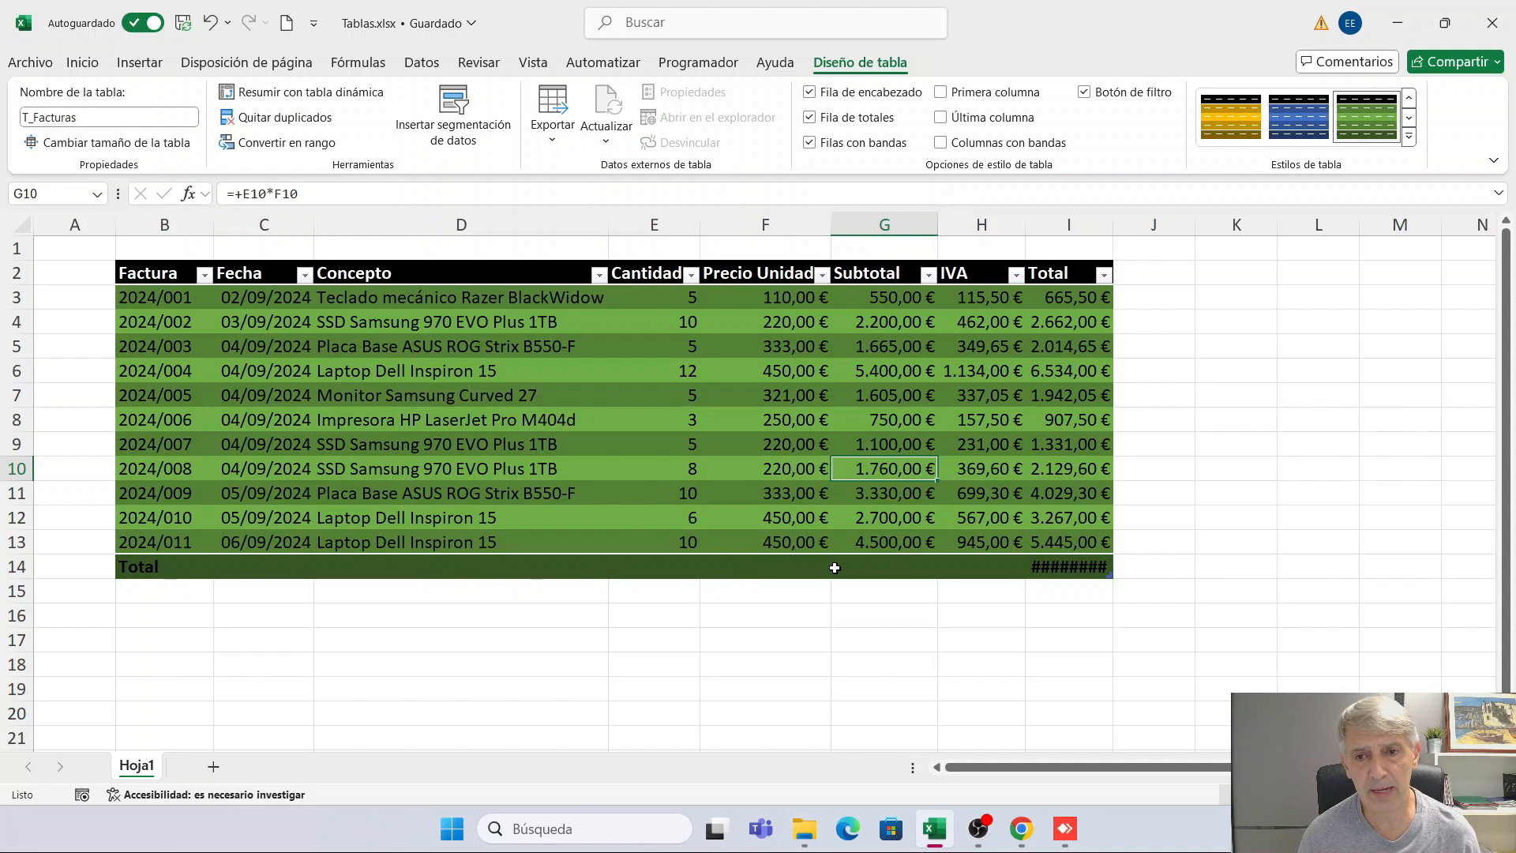
double_click(1113, 235)
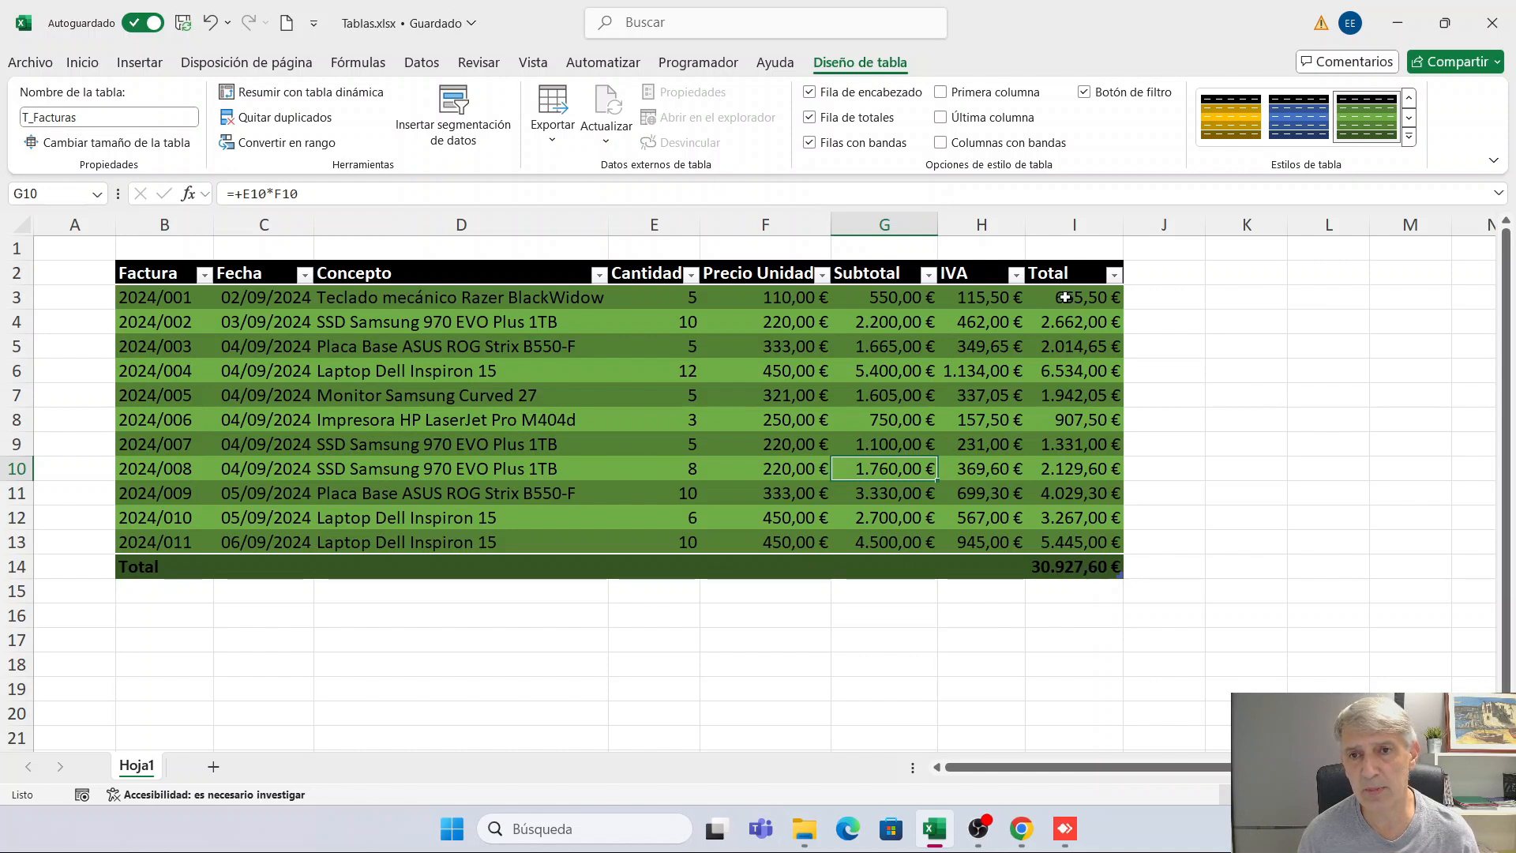
Step: Examine the summary functions offered for the Total column's cell in the totals row, I14
click(1078, 573)
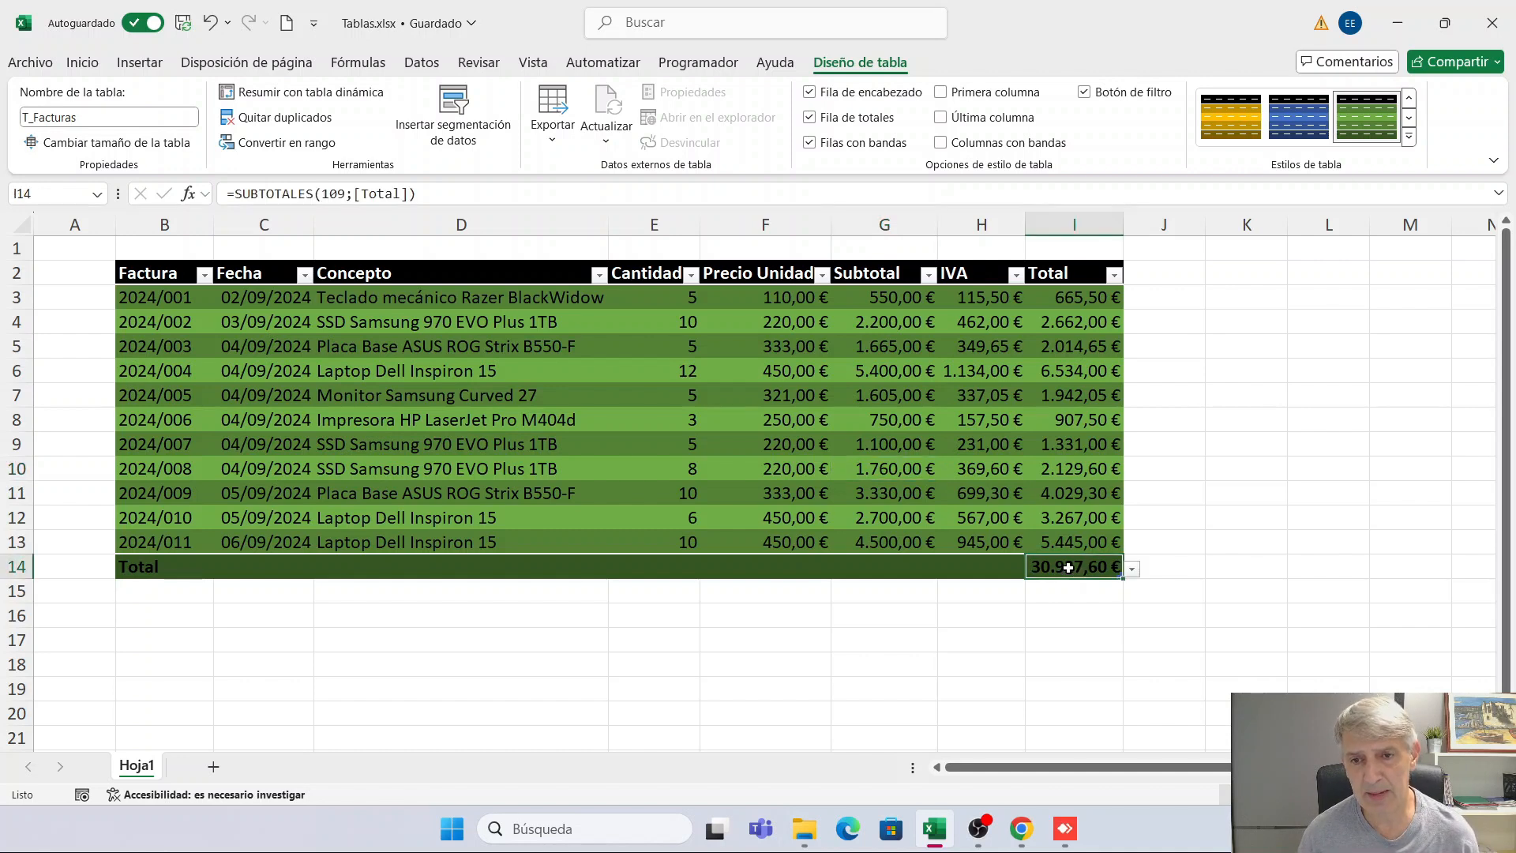
click(1132, 569)
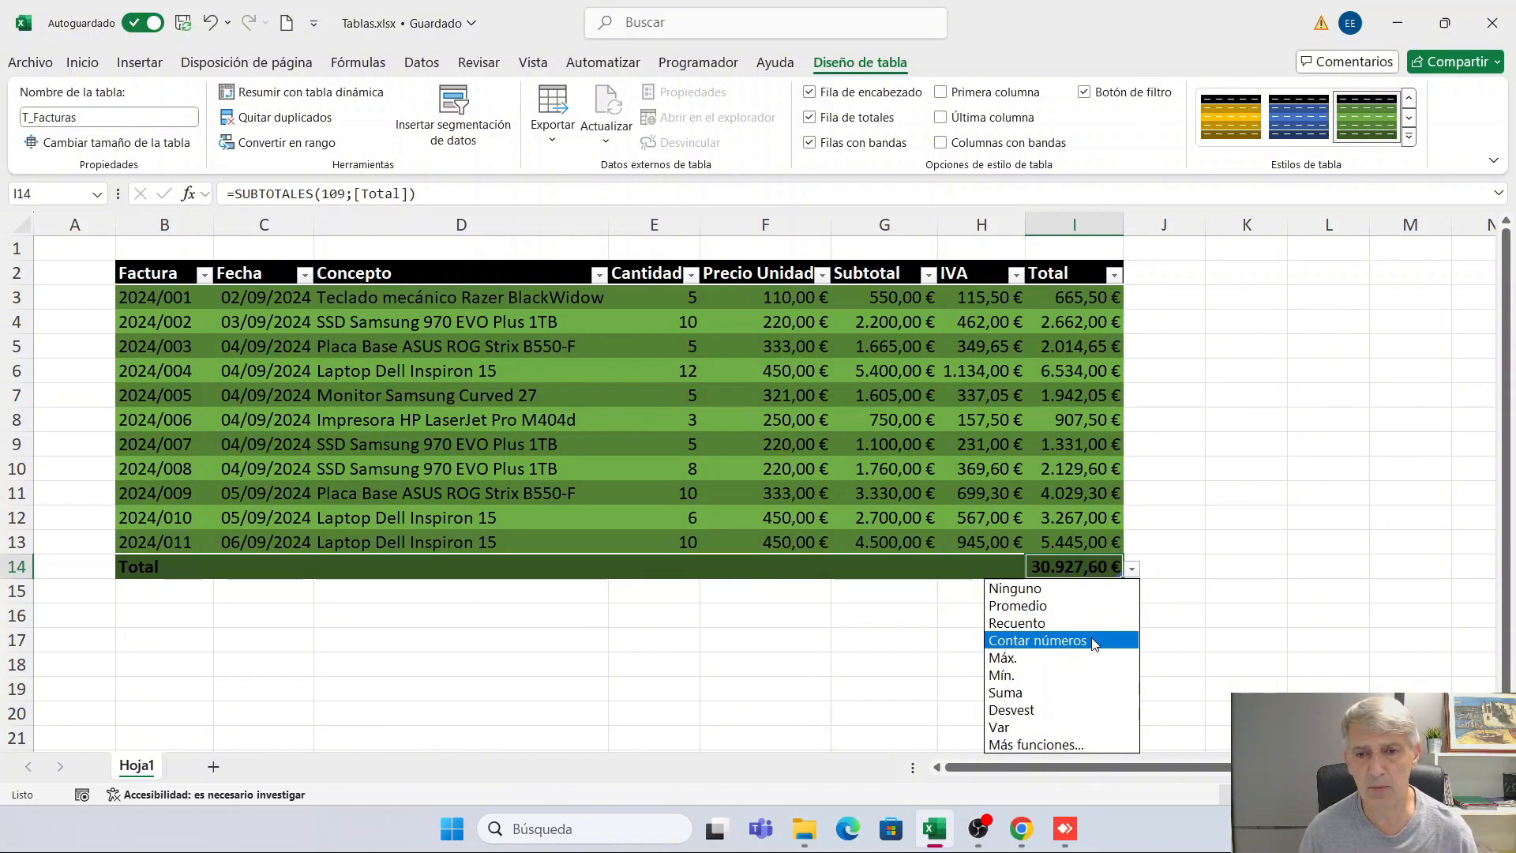
click(1181, 607)
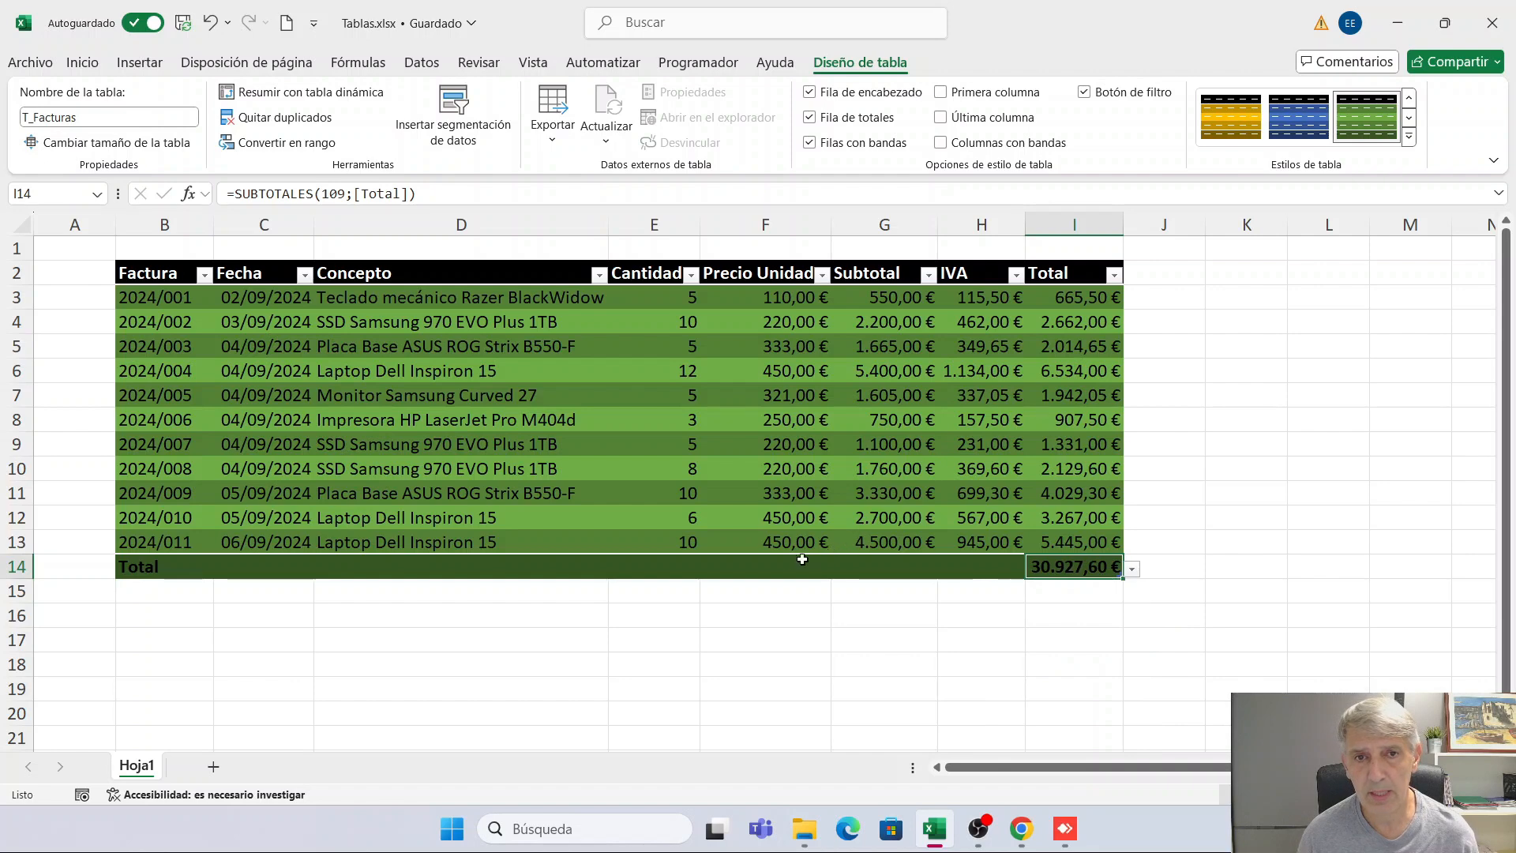
Step: Summarize the Cantidad column in the totals row with Promedio, and reduce the result to two decimals
click(681, 566)
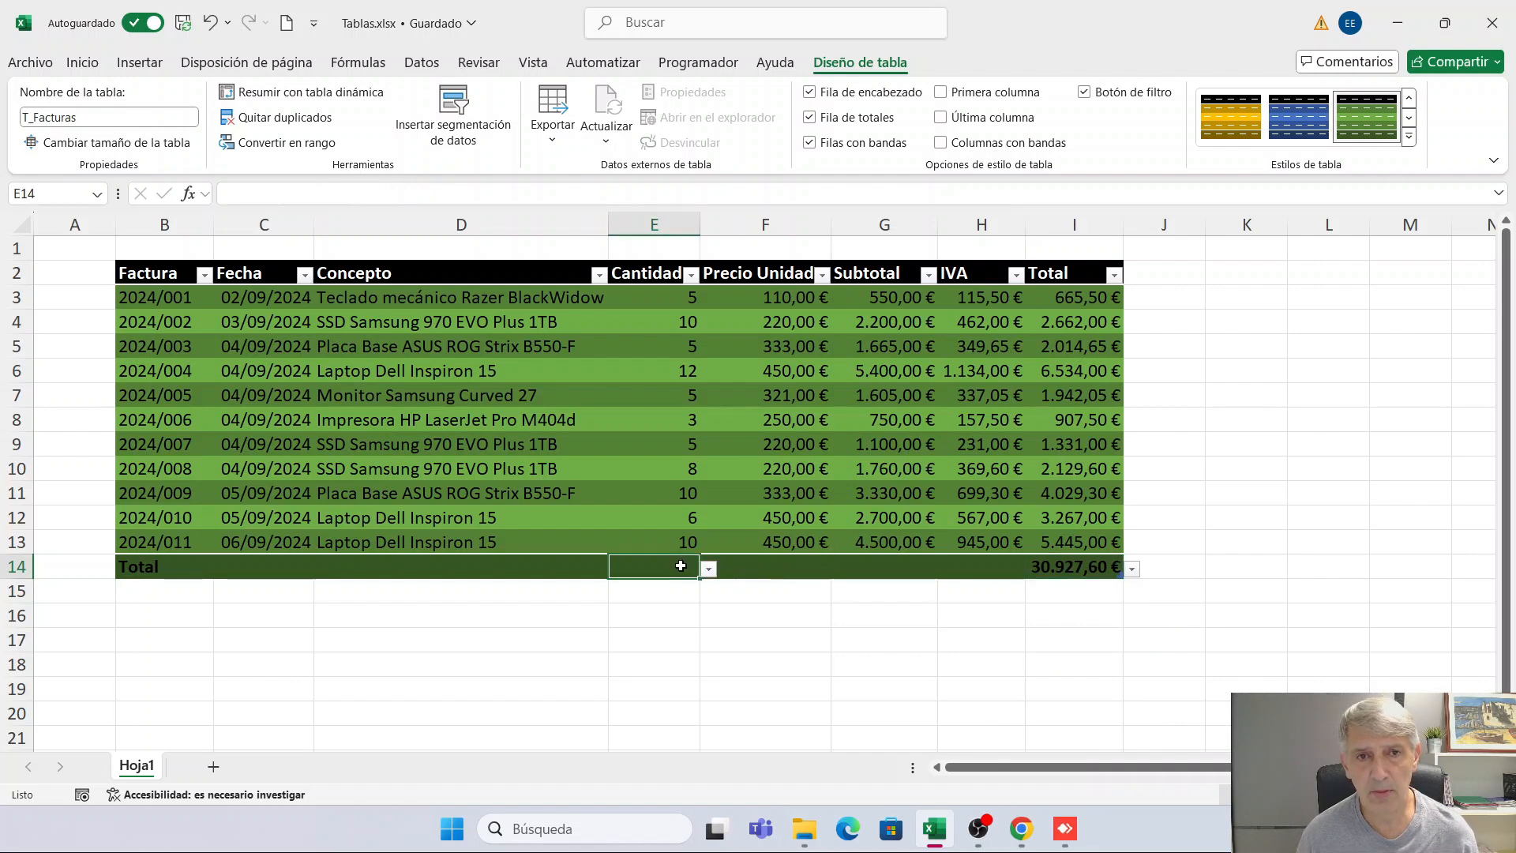
click(709, 569)
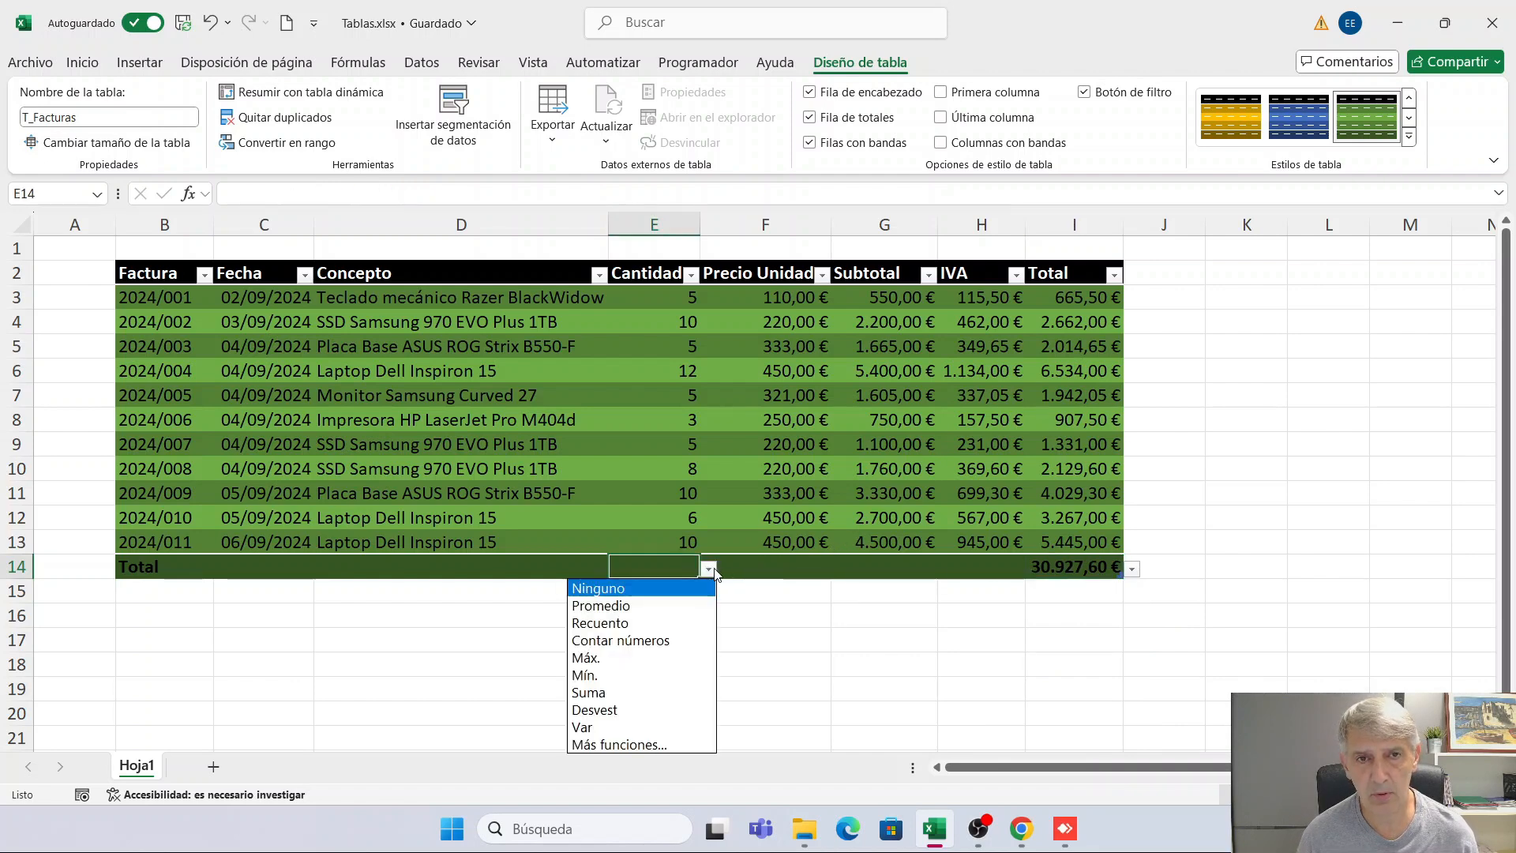
click(668, 608)
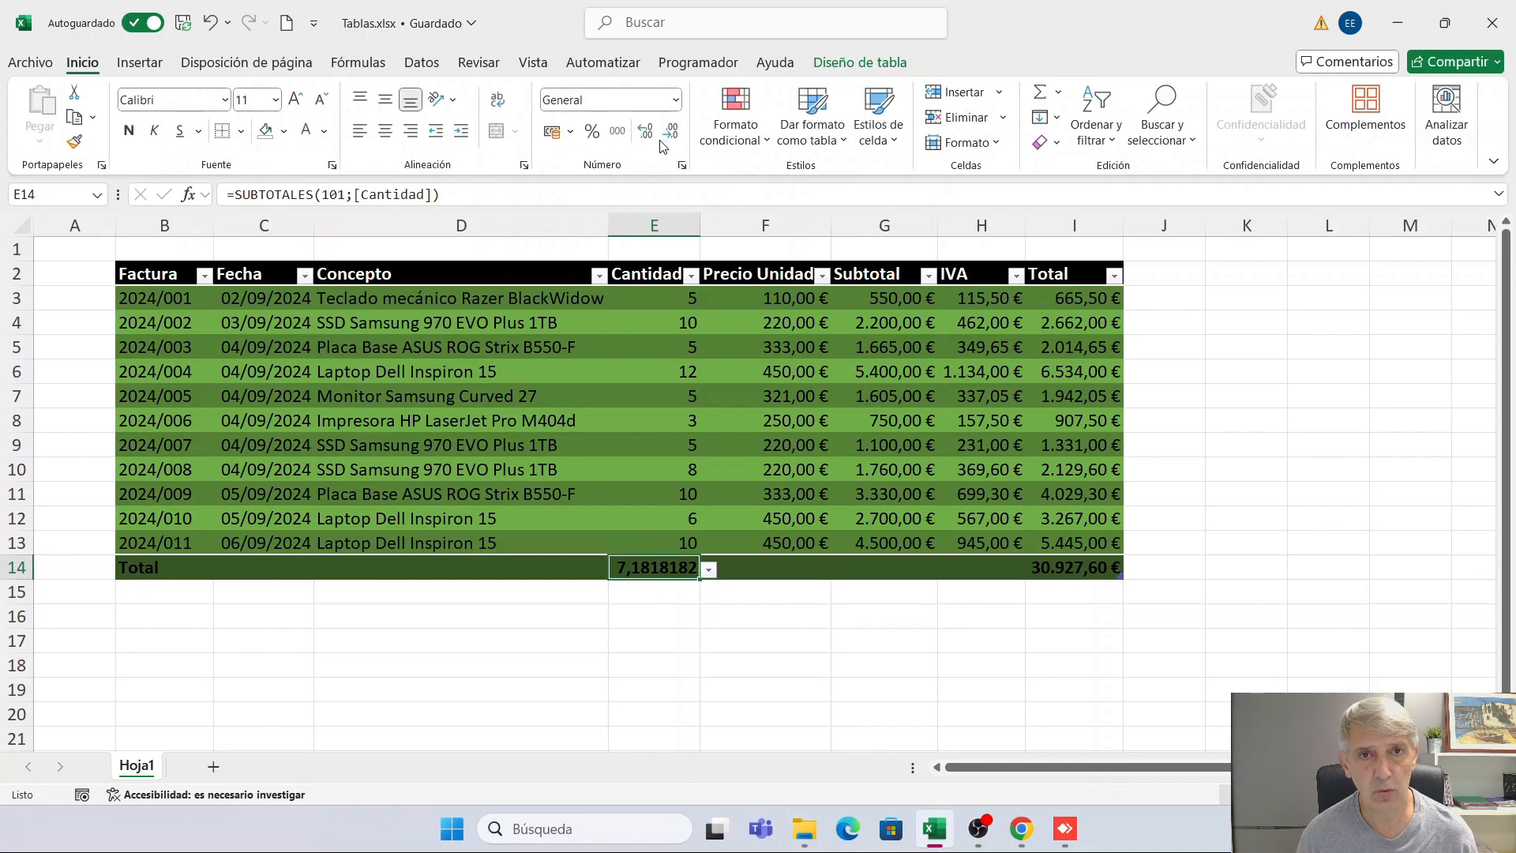
click(671, 132)
click(670, 133)
click(670, 133)
click(671, 133)
click(670, 132)
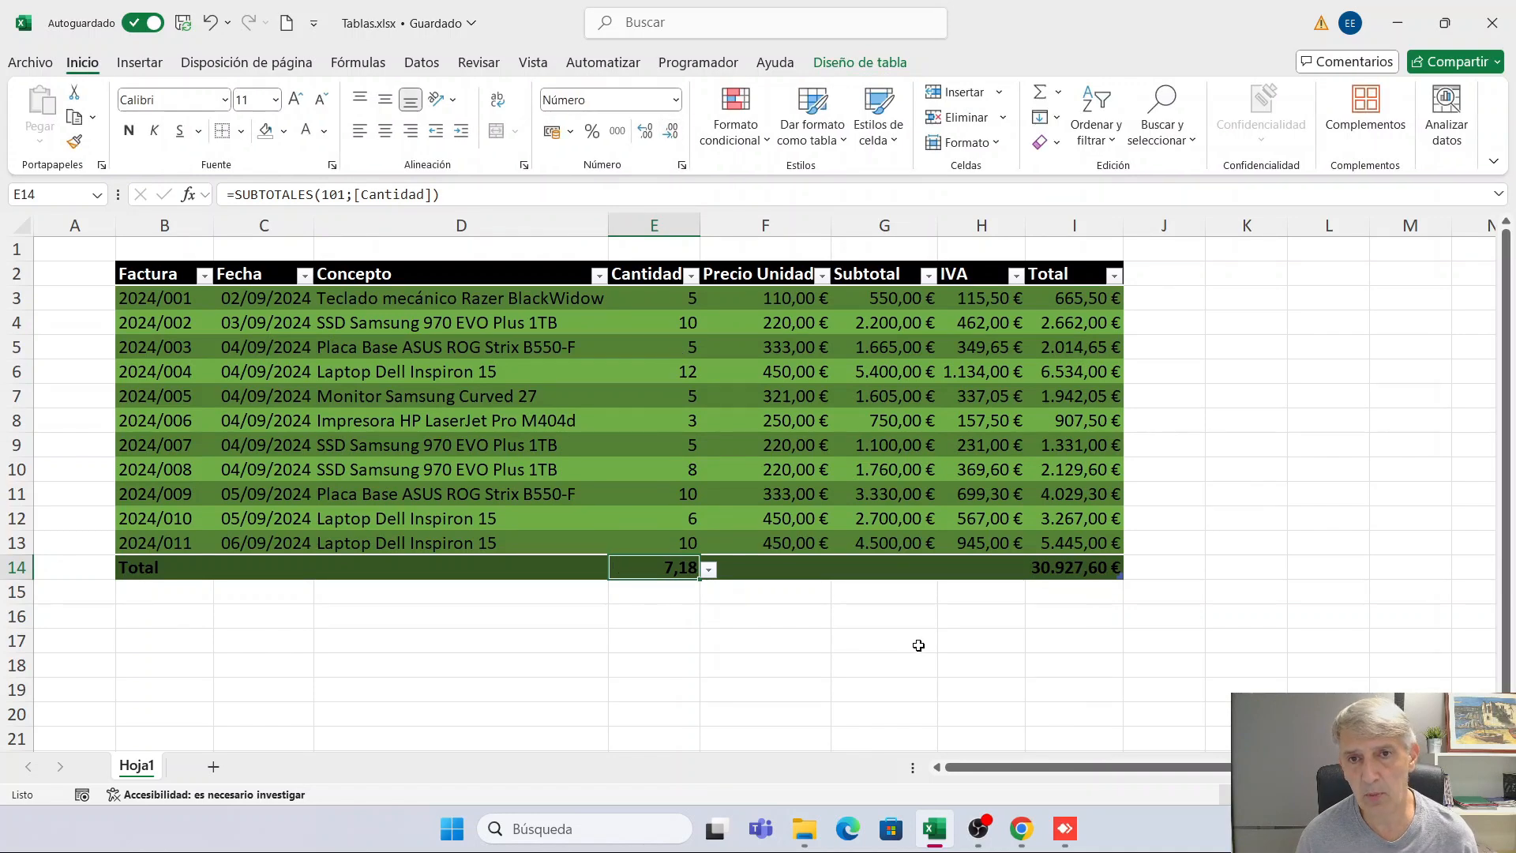
Step: Summarize the IVA column in the totals row with Suma
click(971, 567)
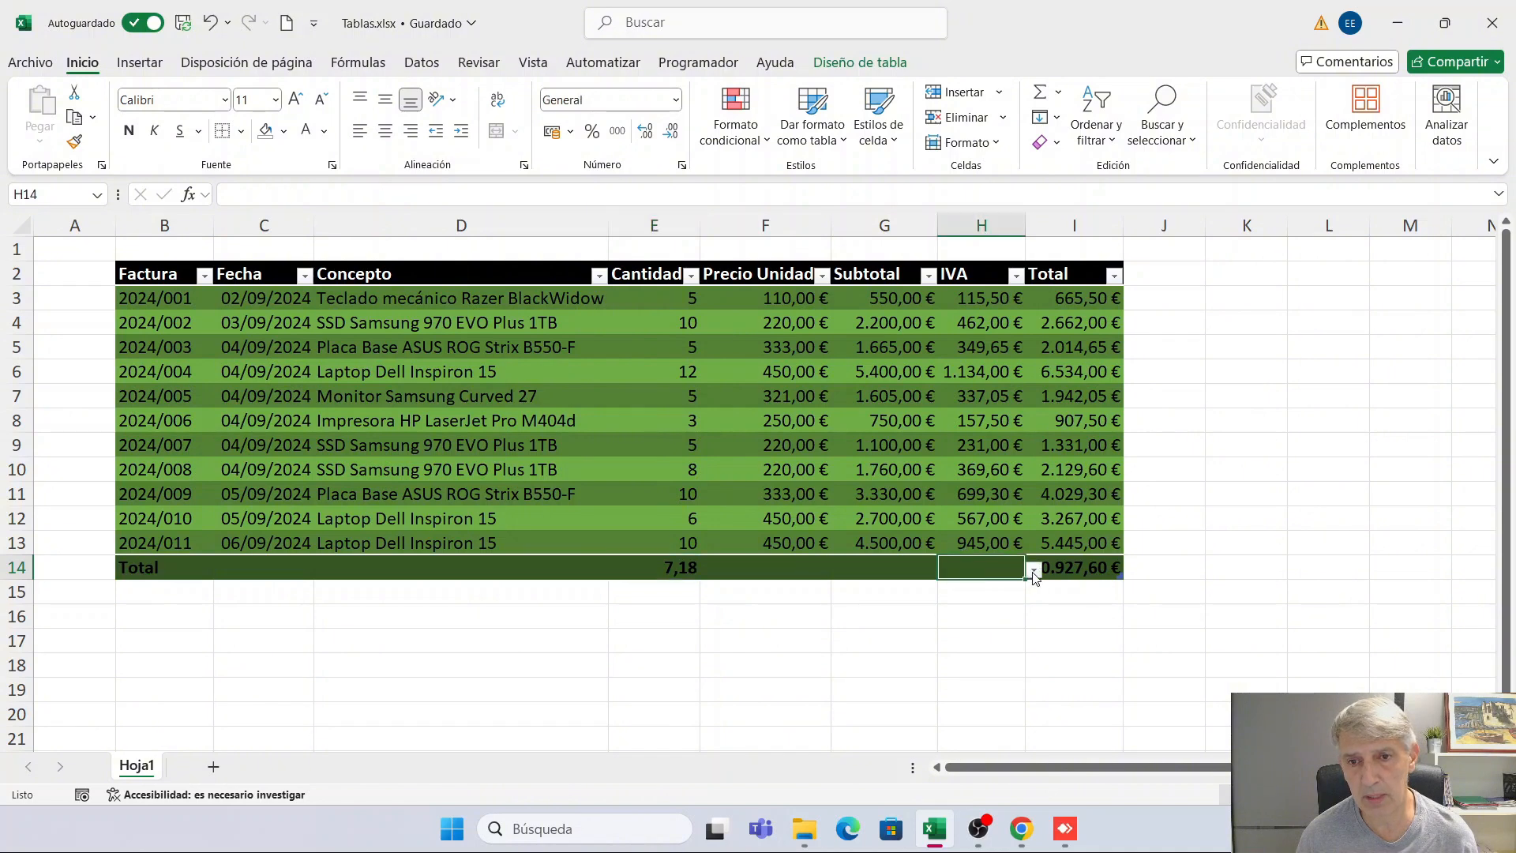
click(1034, 571)
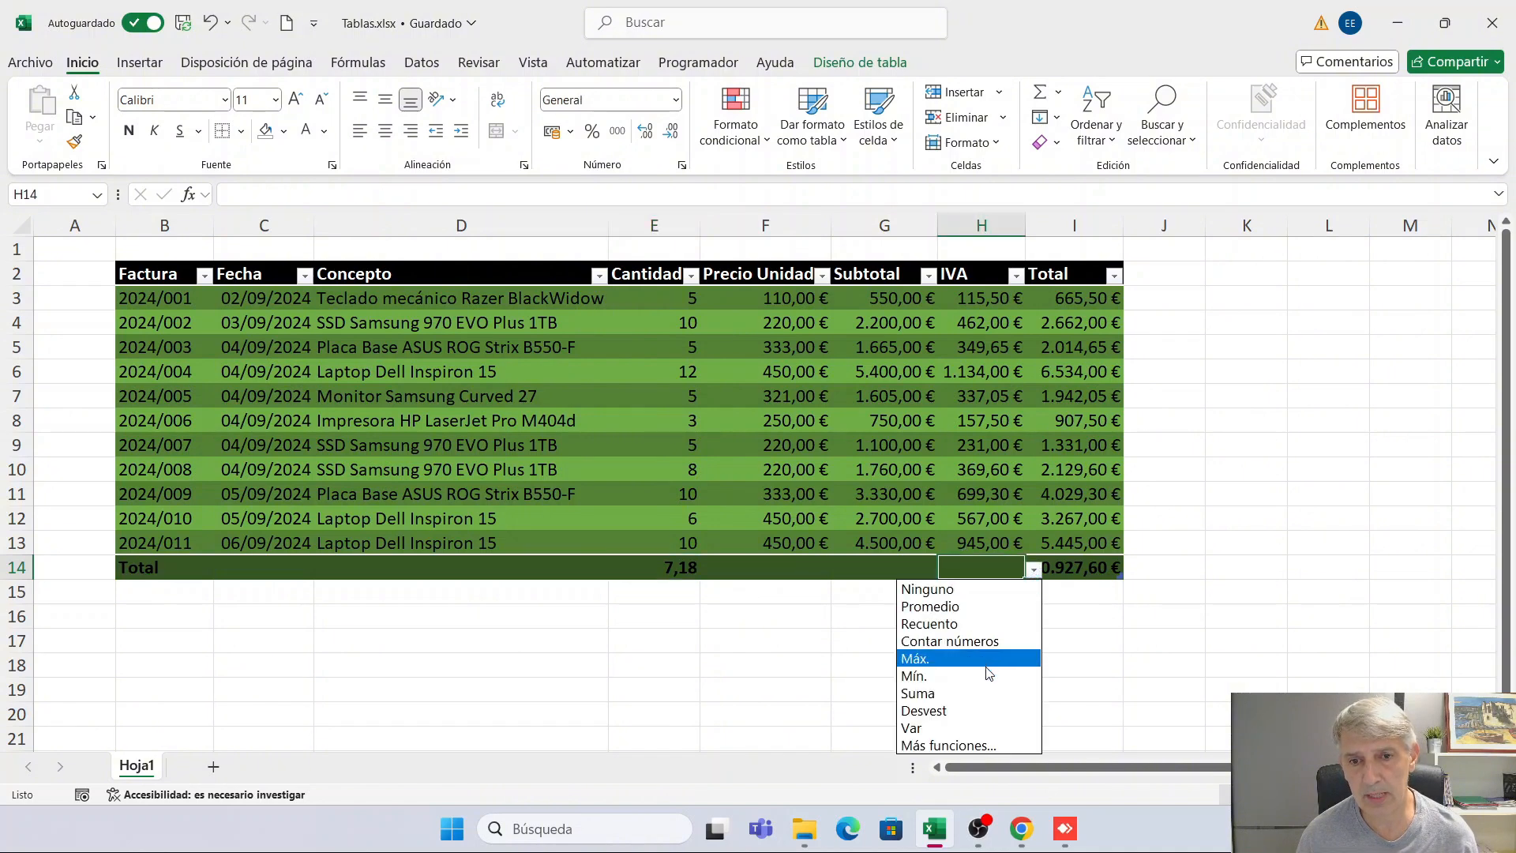
click(981, 692)
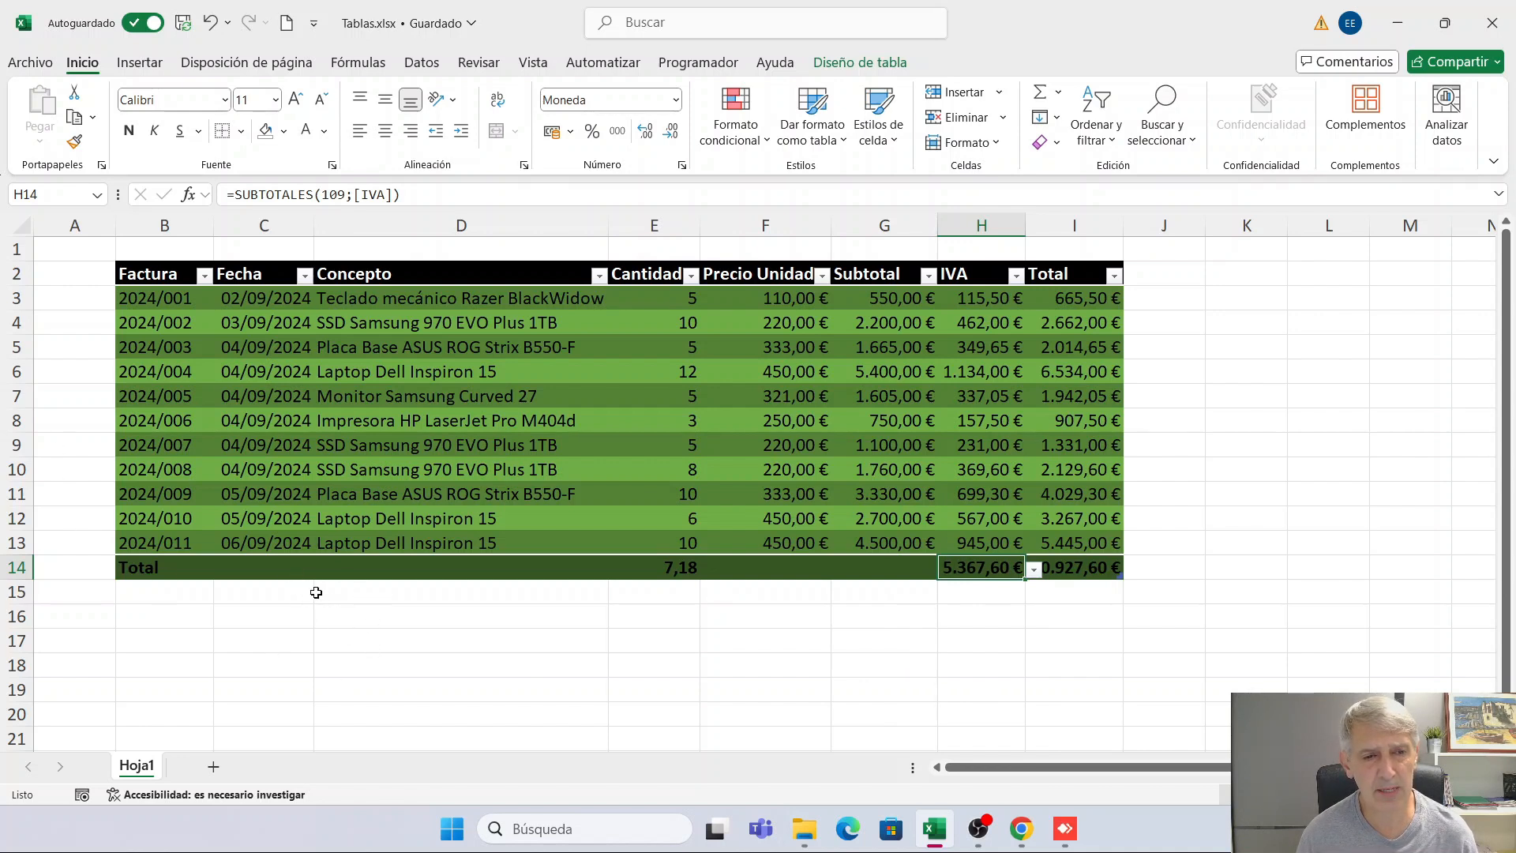
Step: Summarize the Concepto column in the totals row with Recuento
click(466, 568)
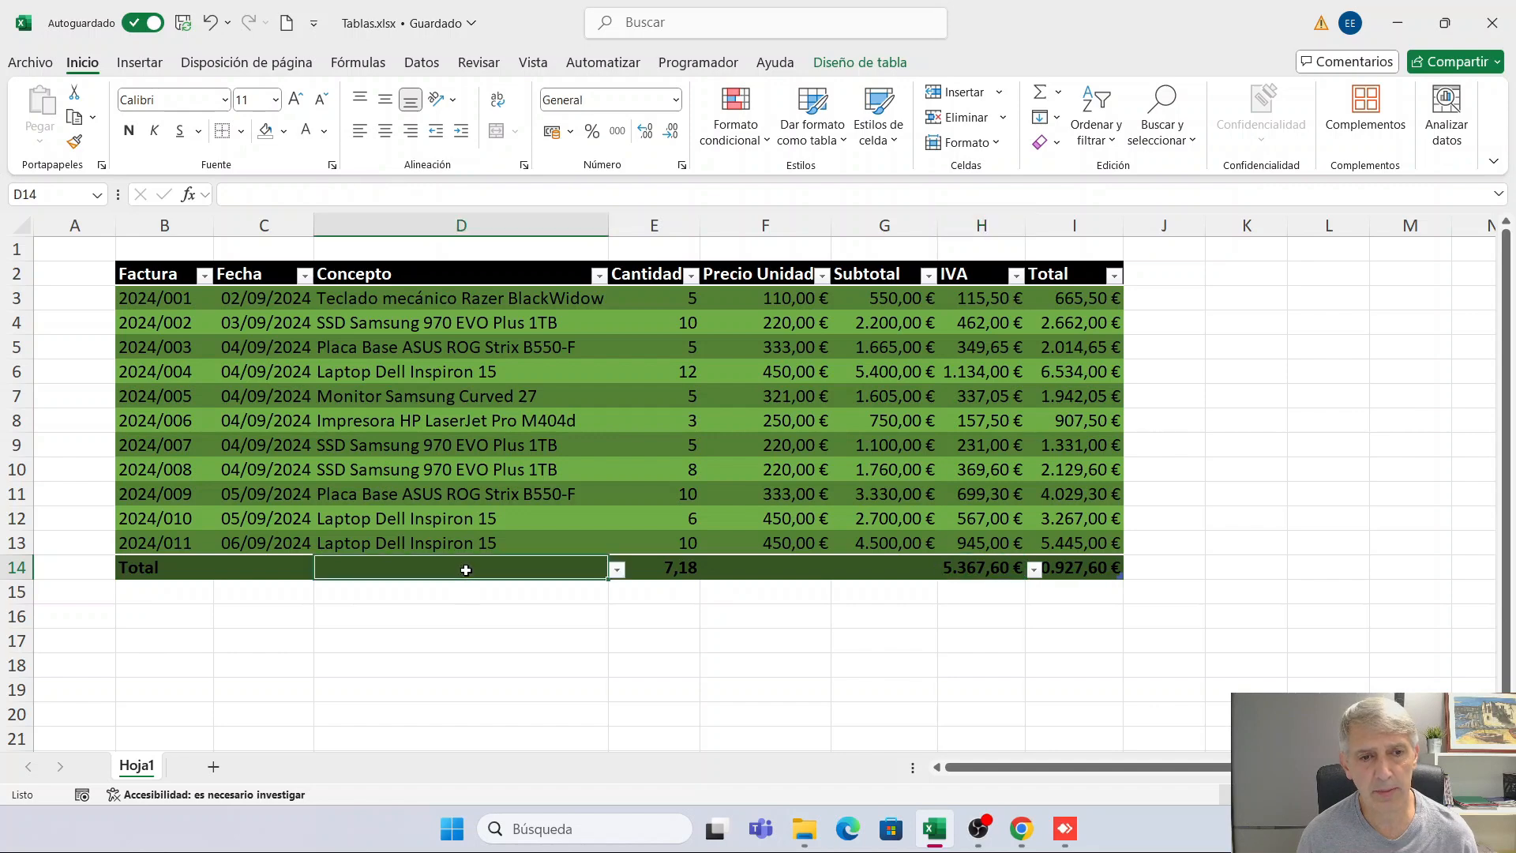
click(617, 570)
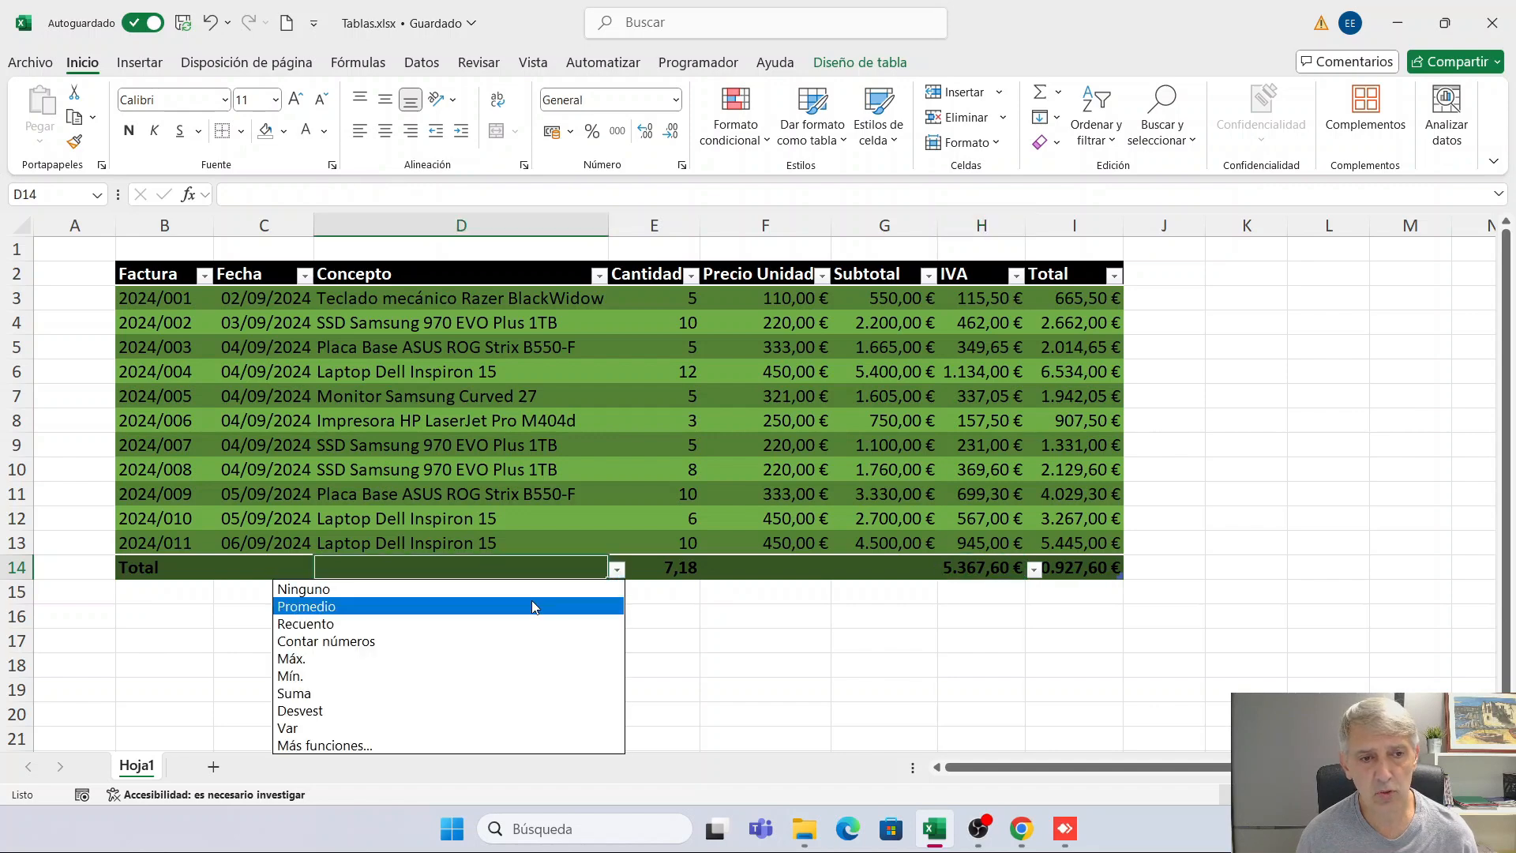
click(528, 624)
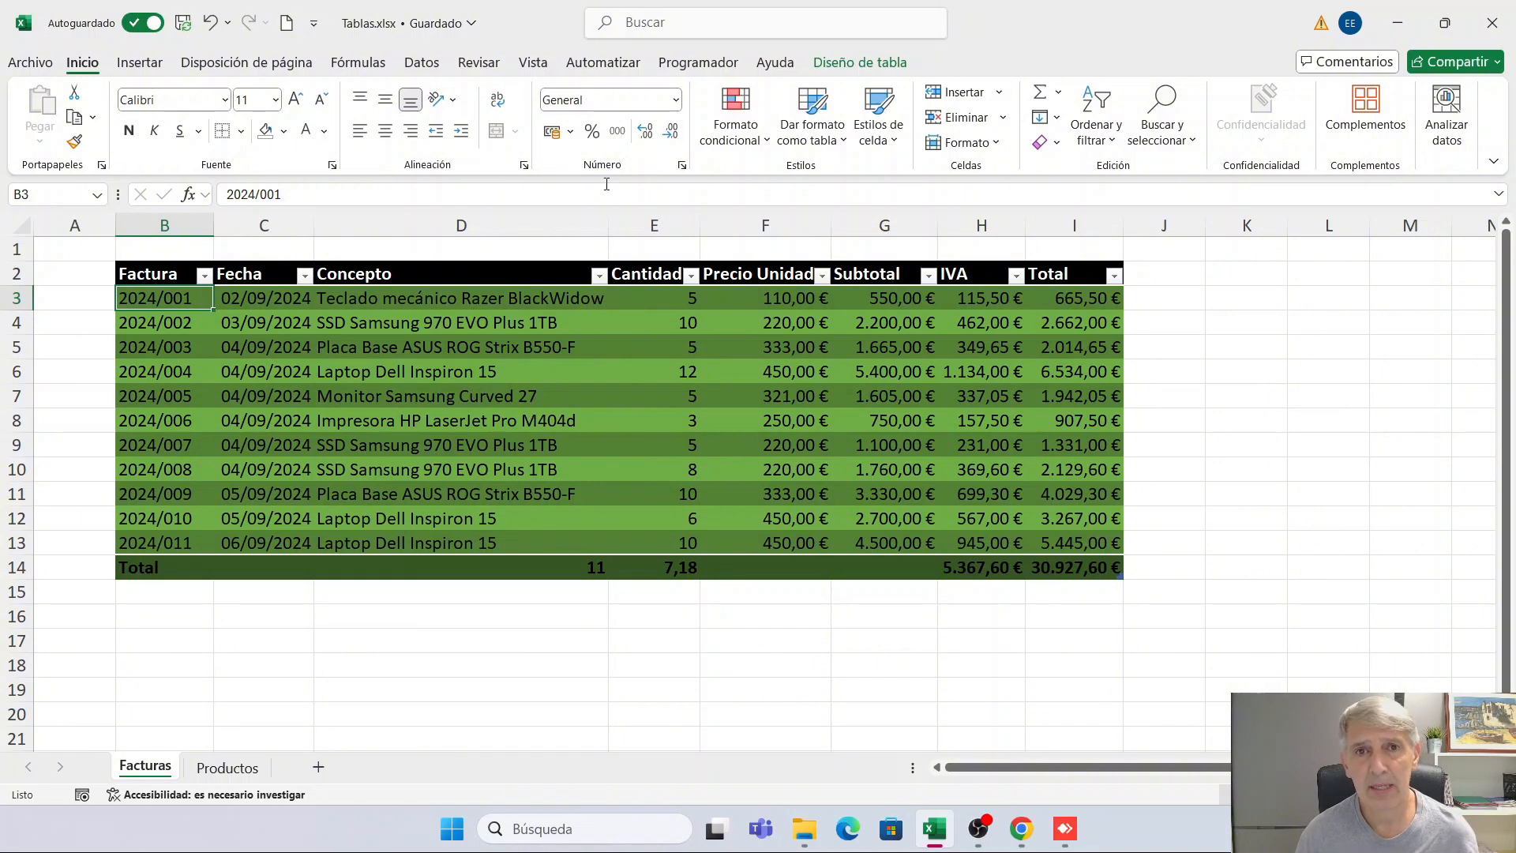
Step: Insert a slicer for the Concepto field of the T_Facturas table
click(843, 65)
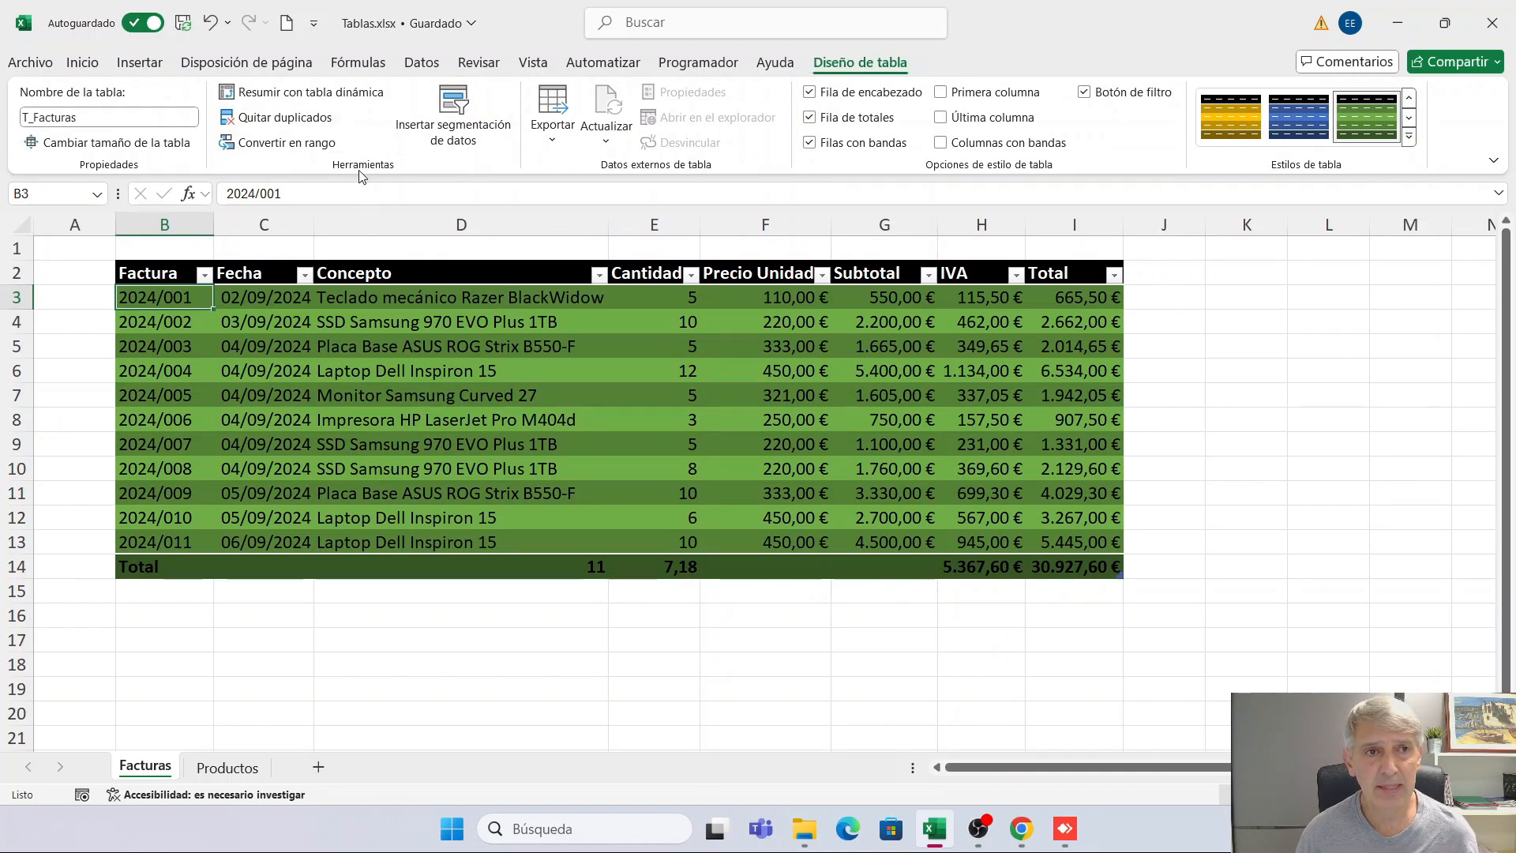
click(455, 133)
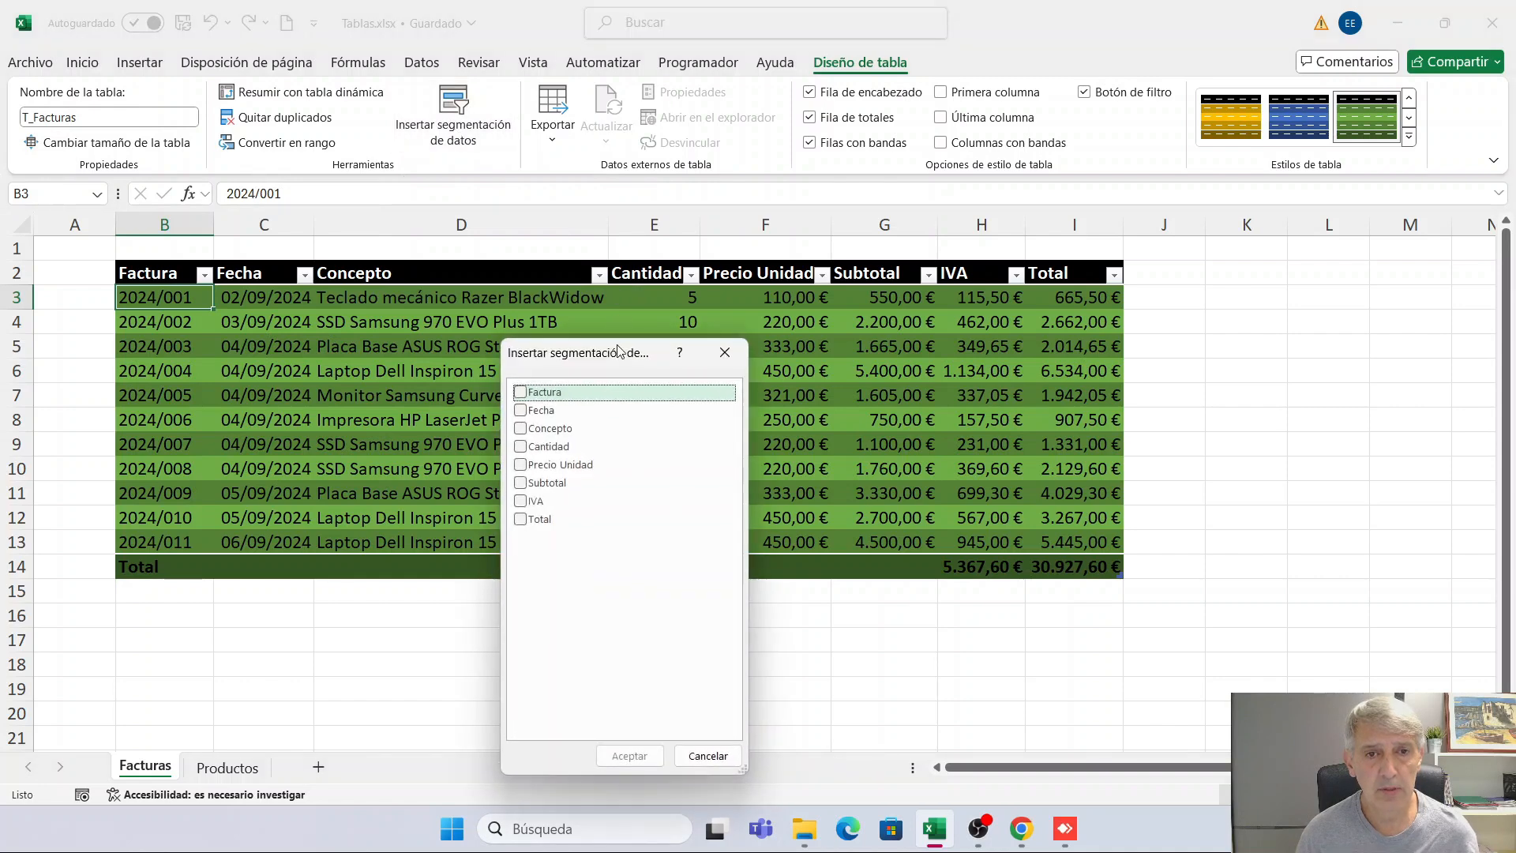
drag(619, 358, 679, 257)
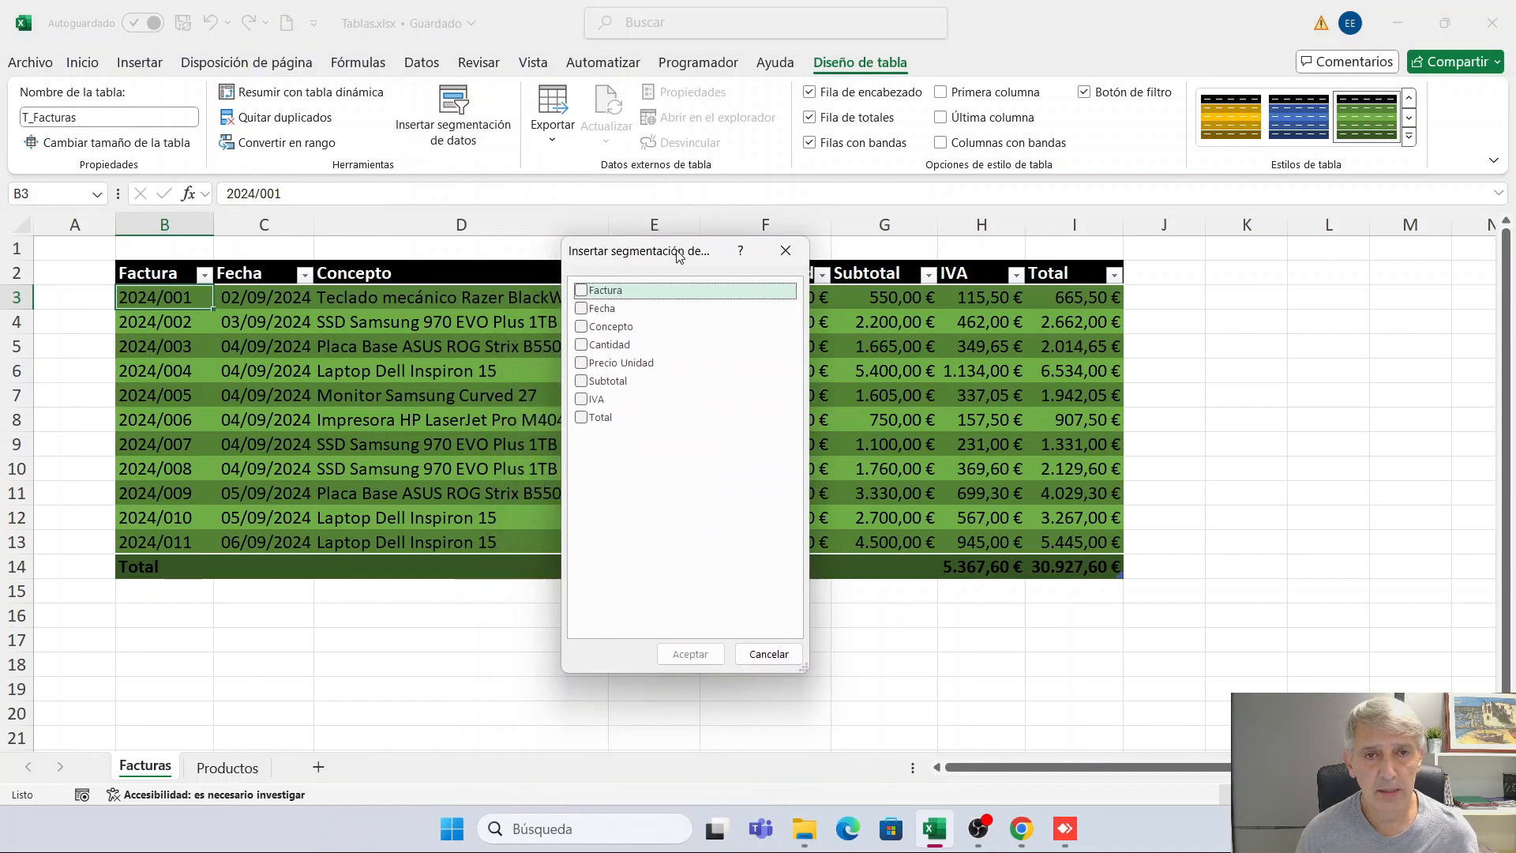
click(585, 328)
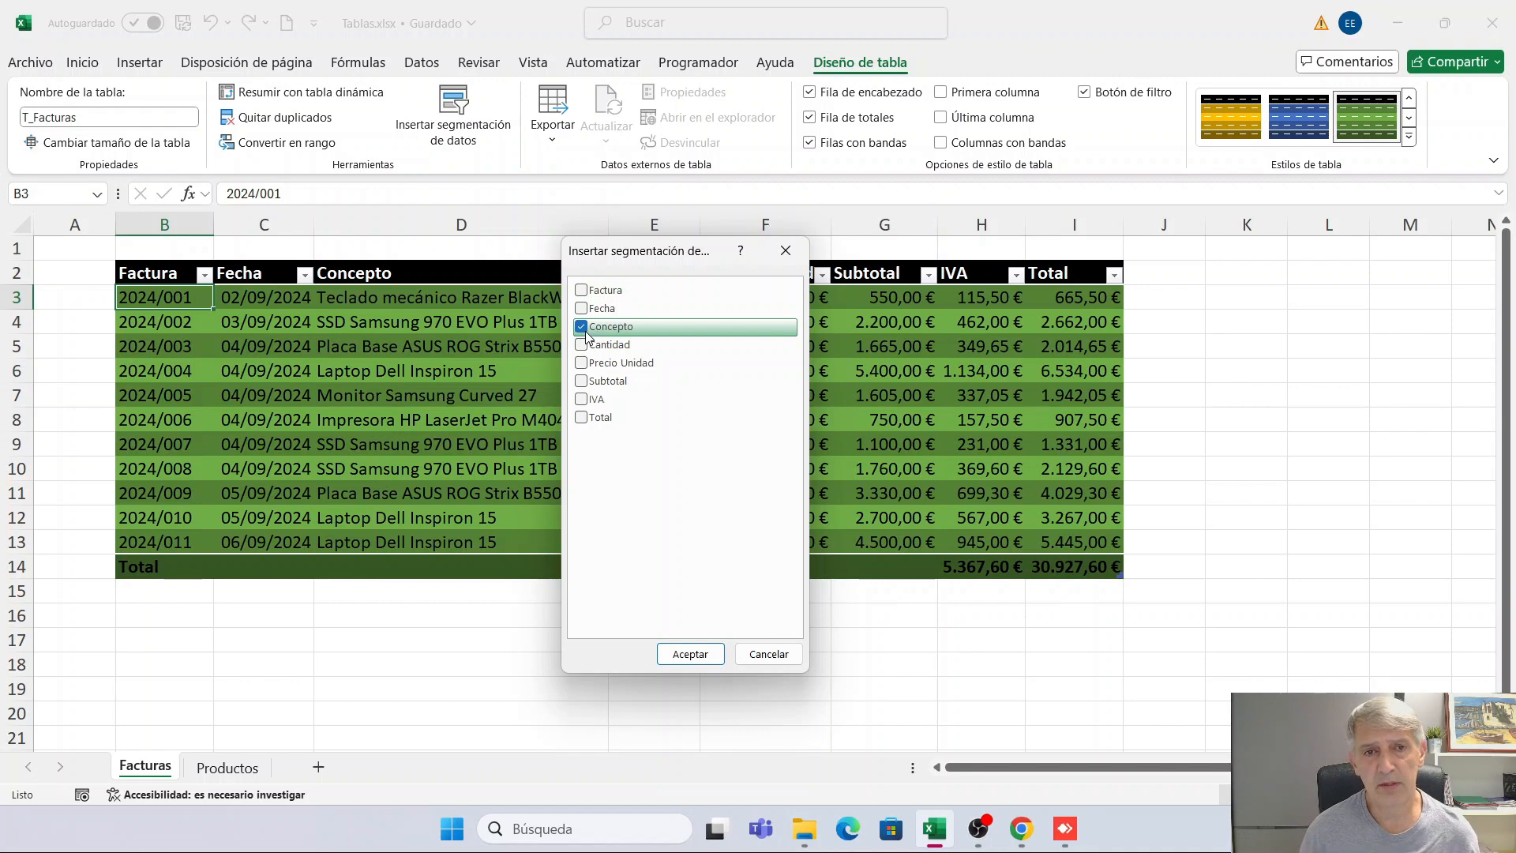
click(679, 655)
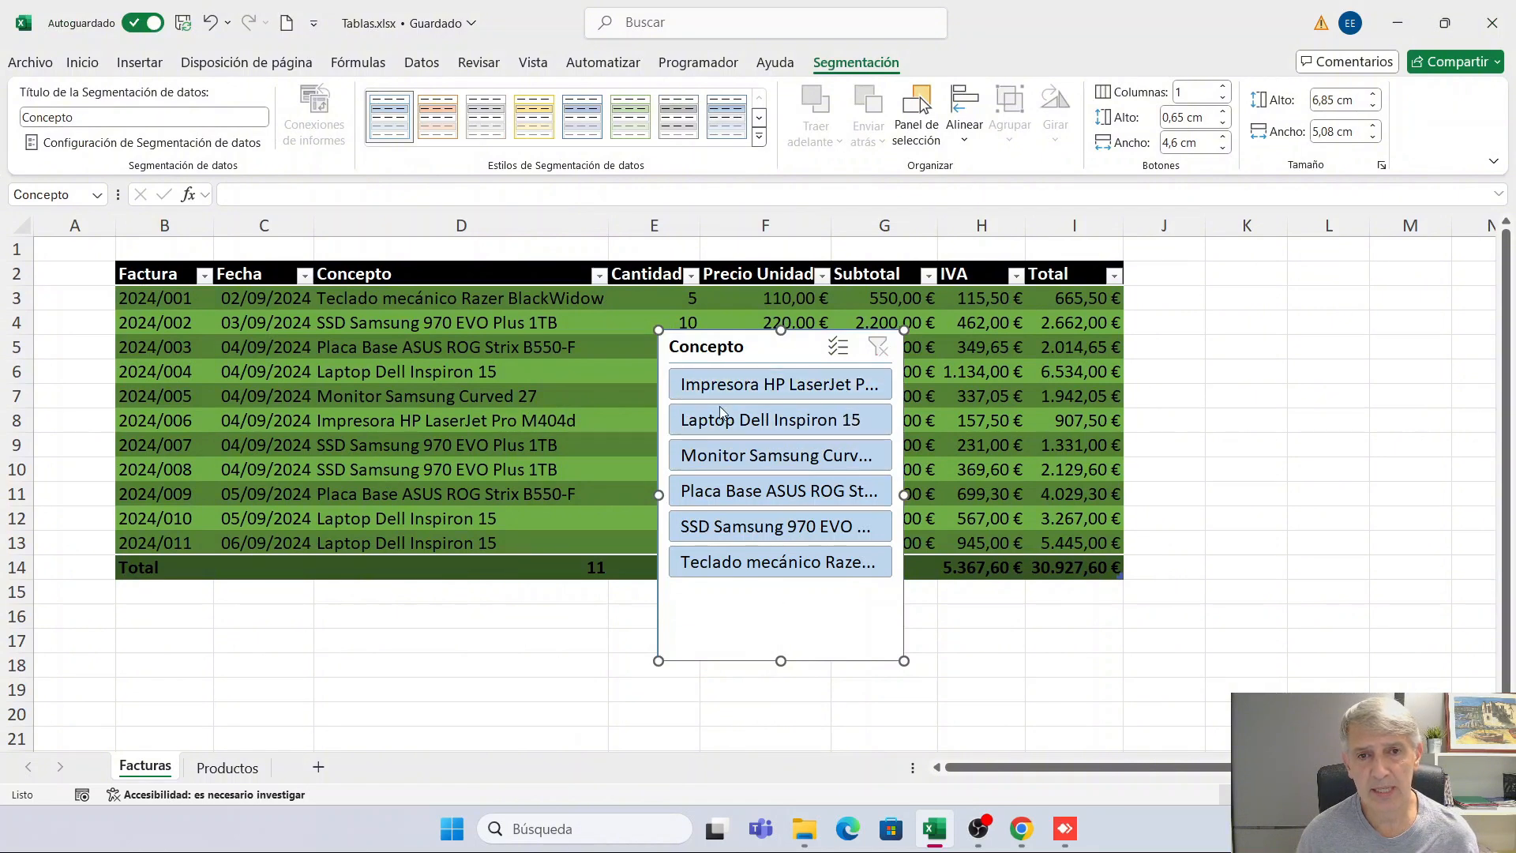
Step: Place the Concepto slicer beside the invoice table, resize it to about 5.62 cm high by 6.91 cm wide, and apply the light green style
drag(765, 361, 1256, 281)
drag(1387, 426, 1475, 426)
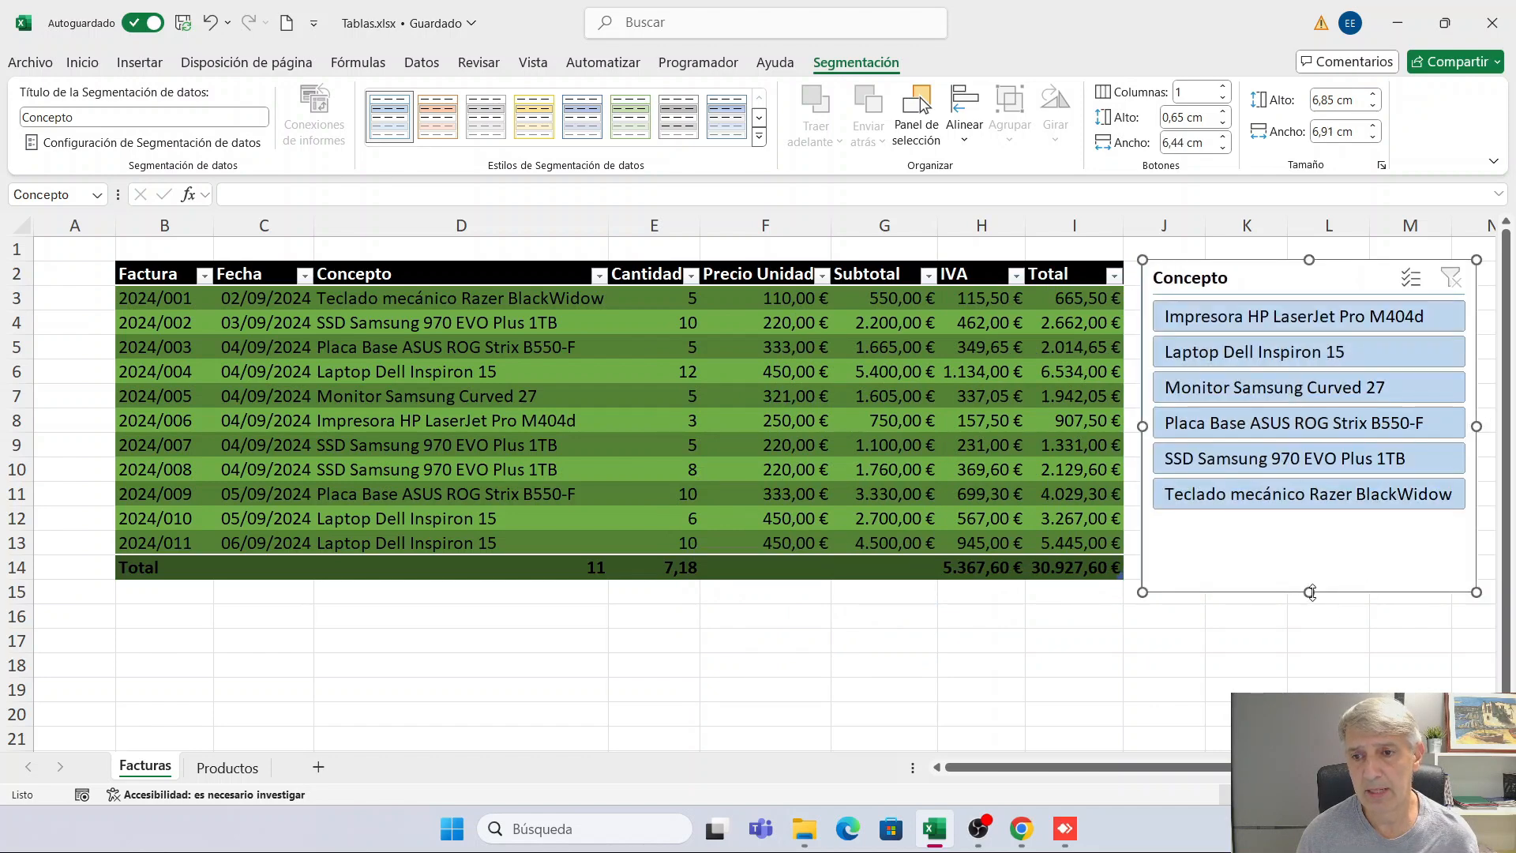
drag(1309, 592, 1319, 533)
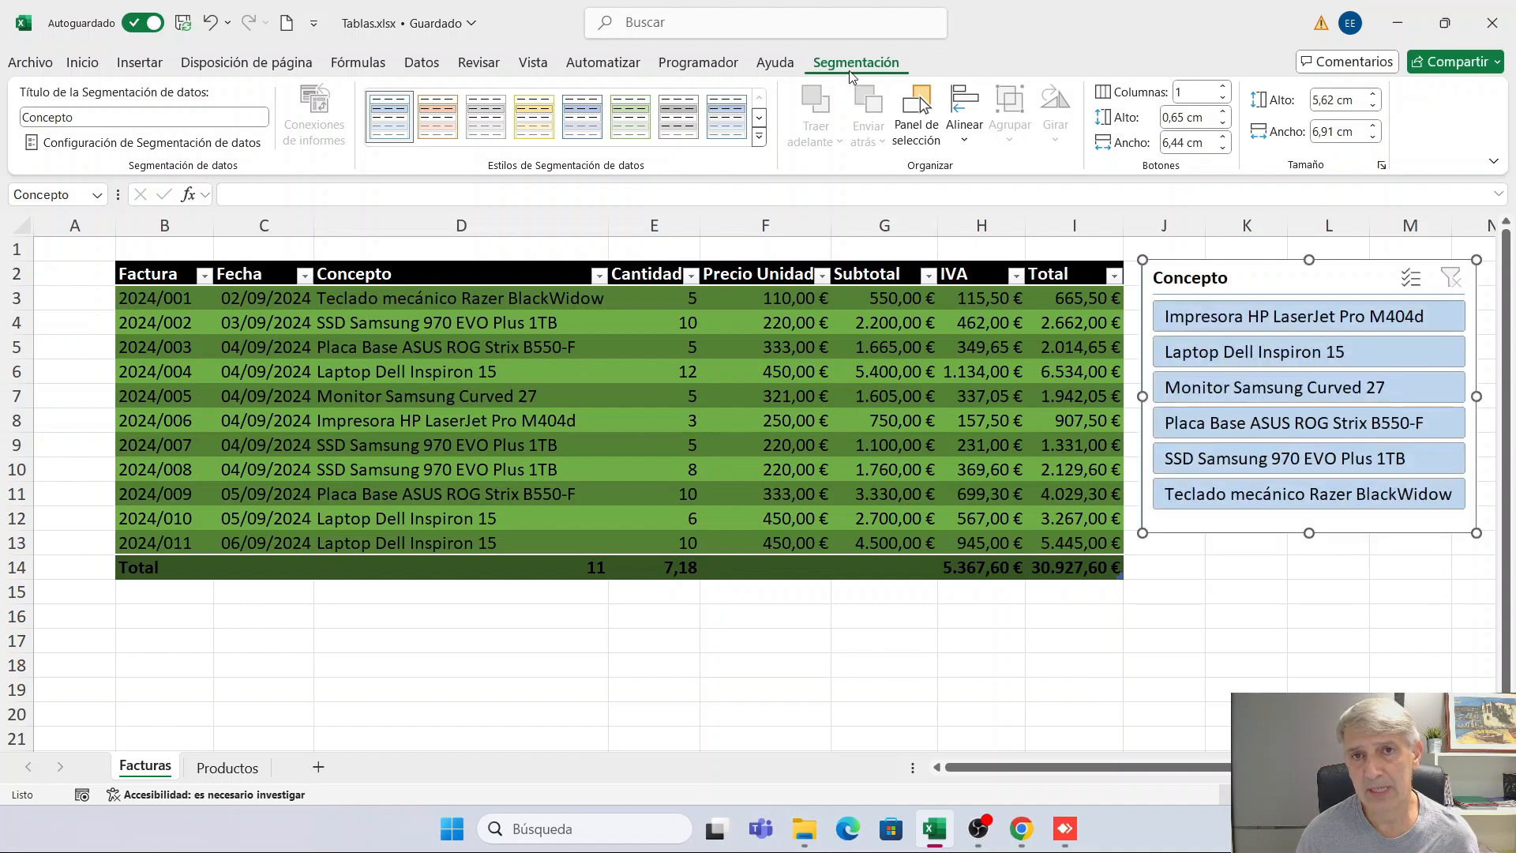
click(635, 119)
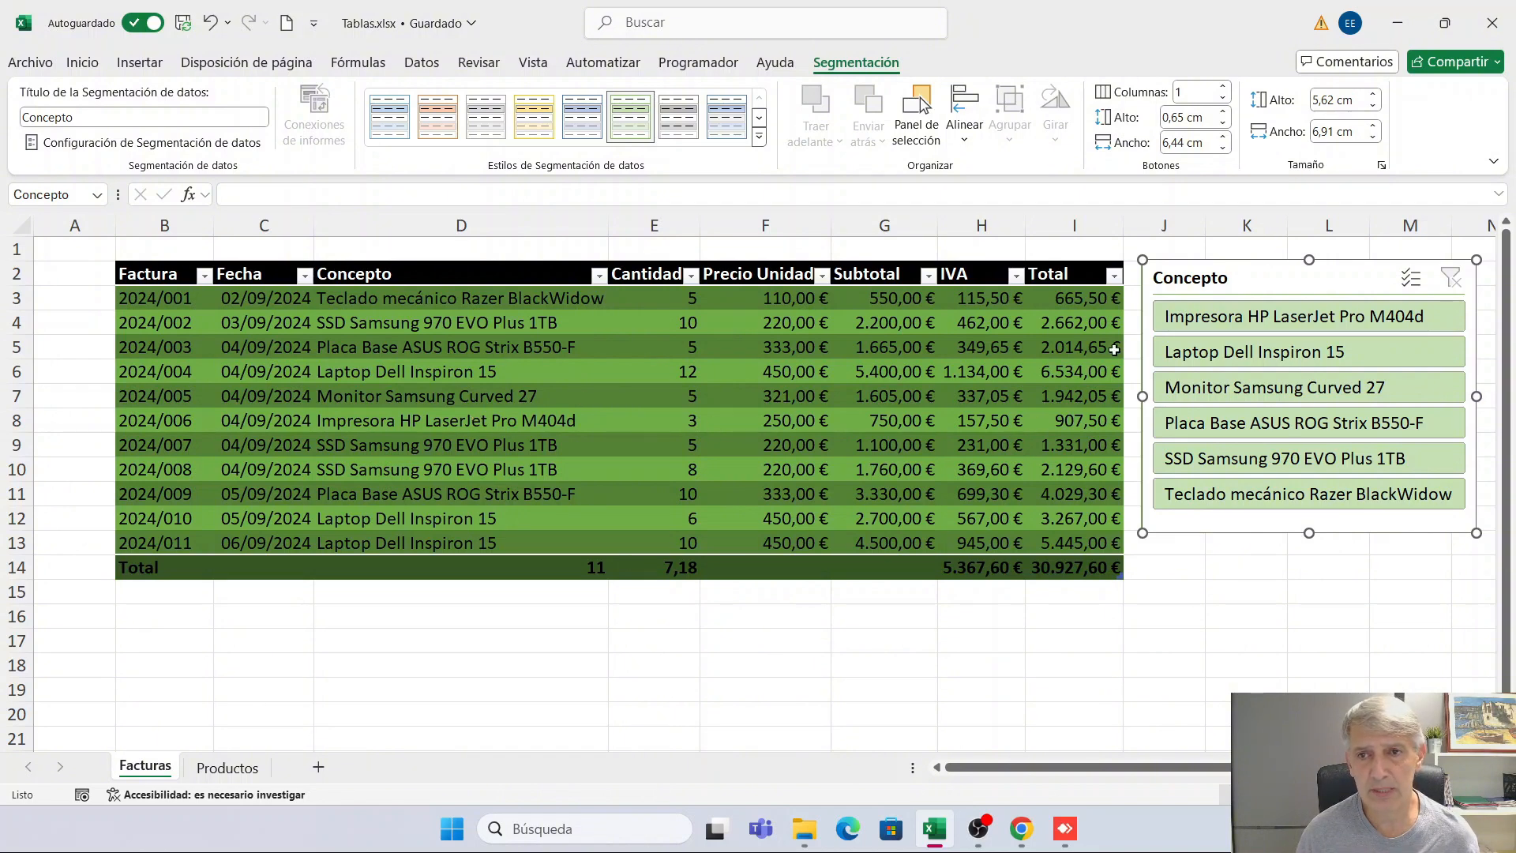
Step: Filter the invoices with the slicer by each product in turn, from Impresora HP LaserJet Pro M404d to Teclado mecánico Razer BlackWidow, and clear the filter
click(1284, 318)
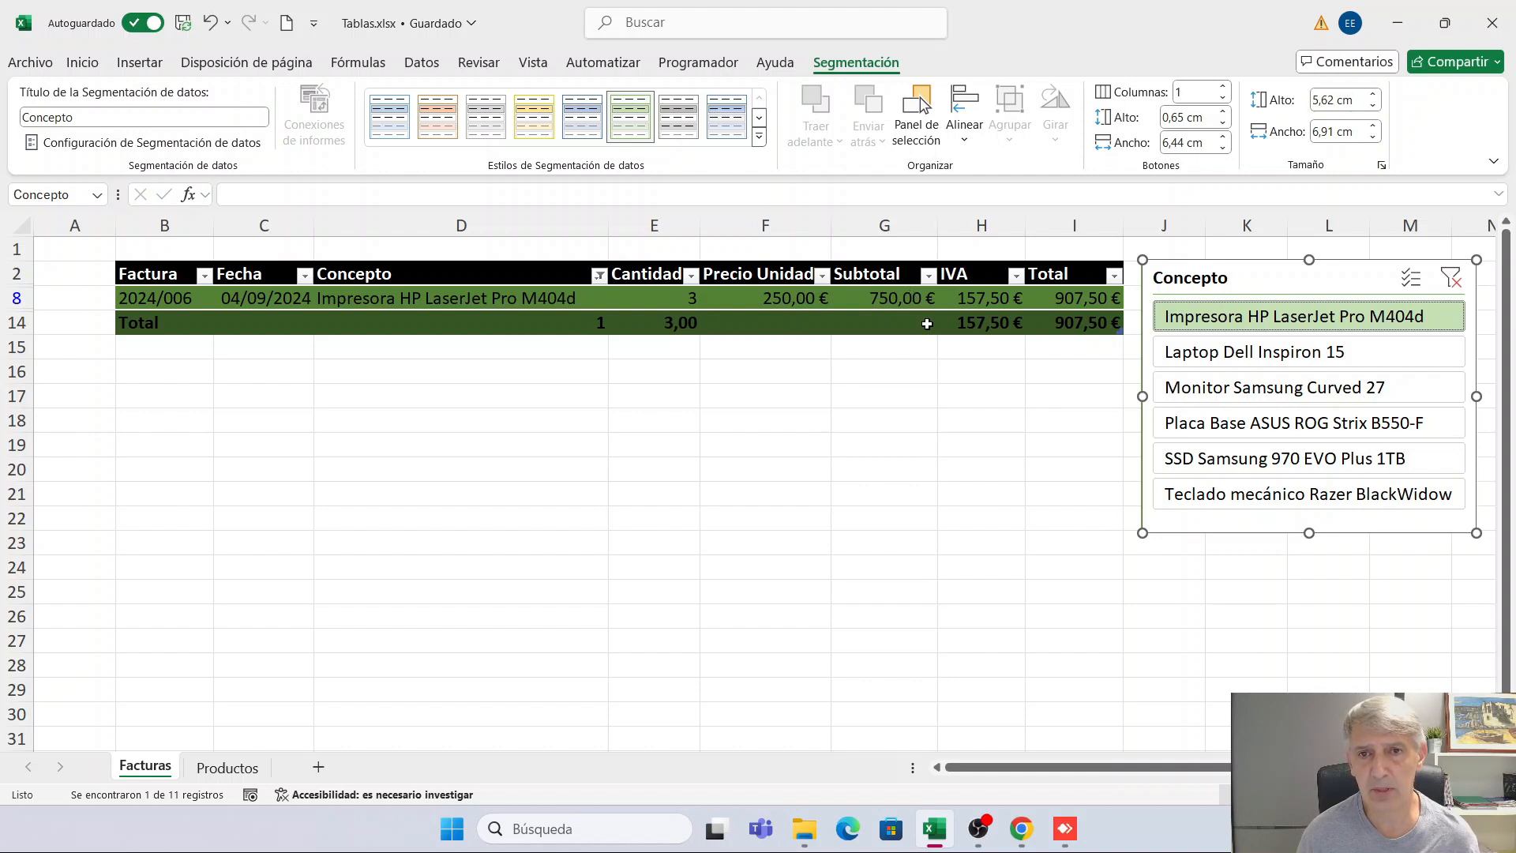
click(1228, 359)
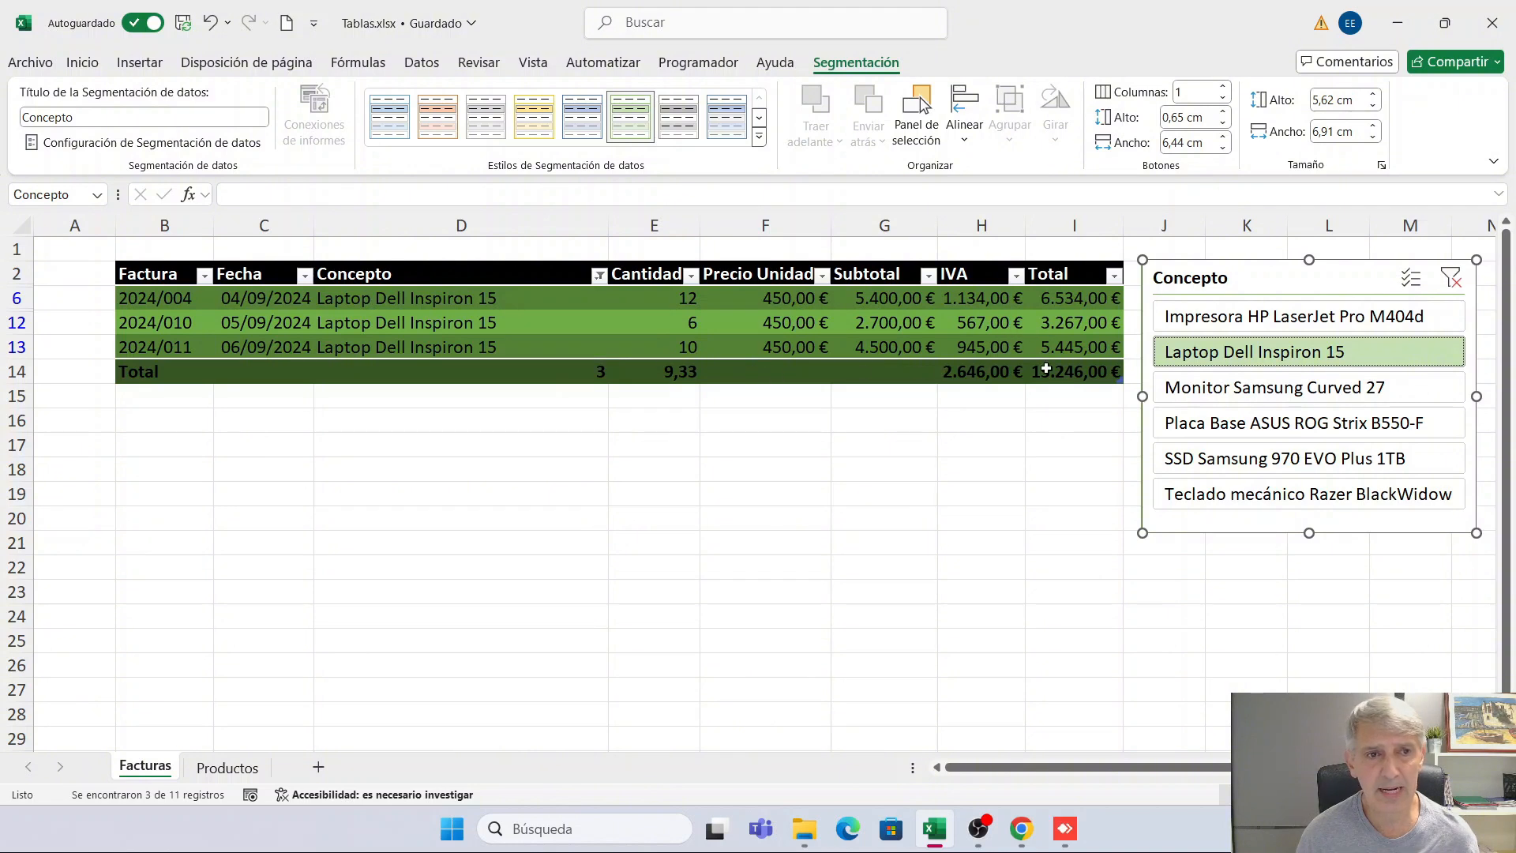
click(1208, 390)
click(1266, 424)
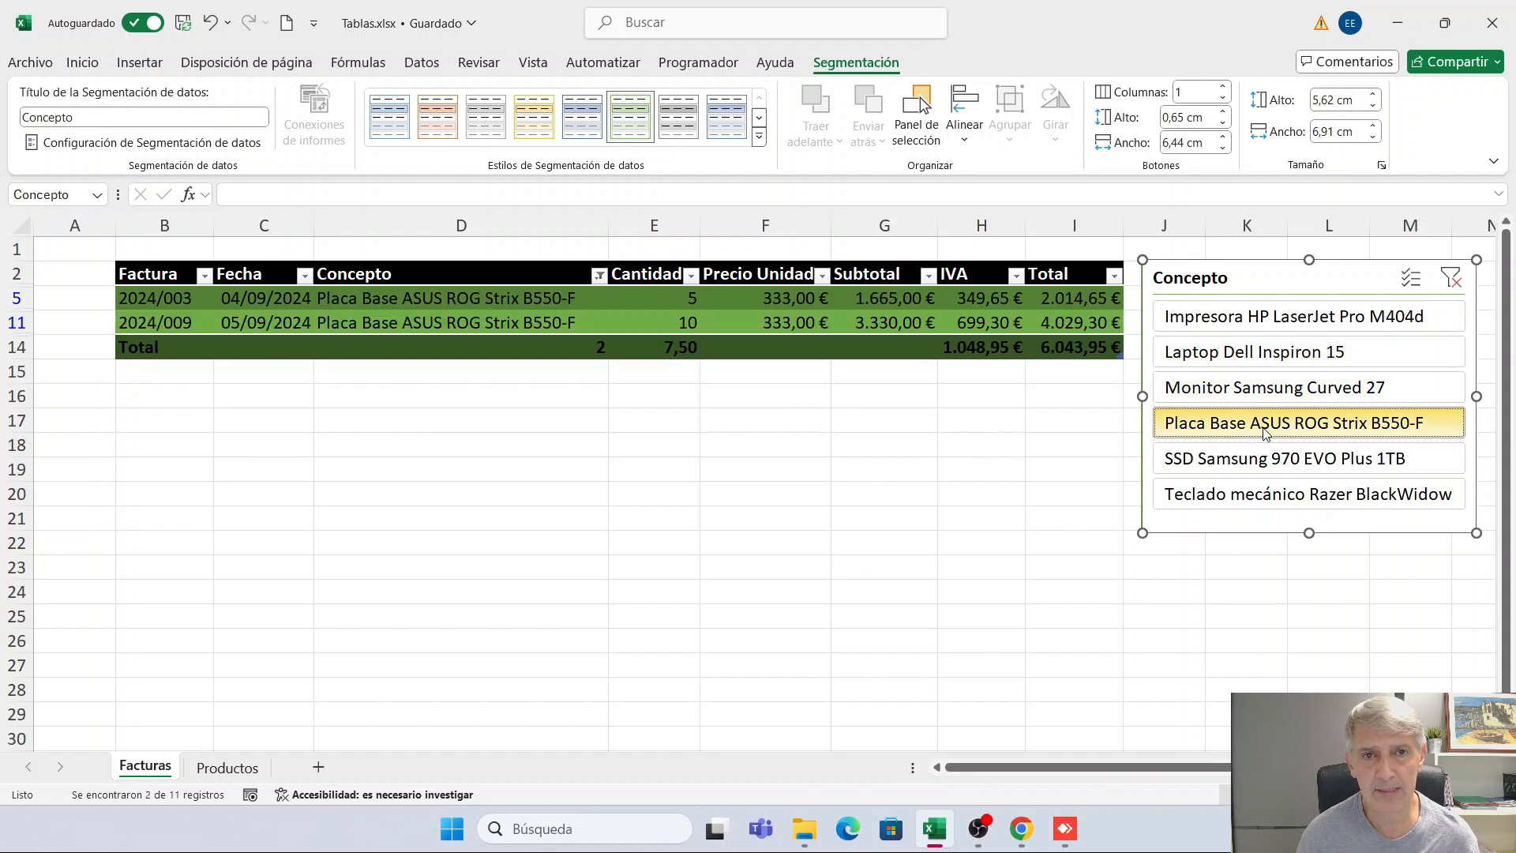
click(1273, 459)
click(1283, 497)
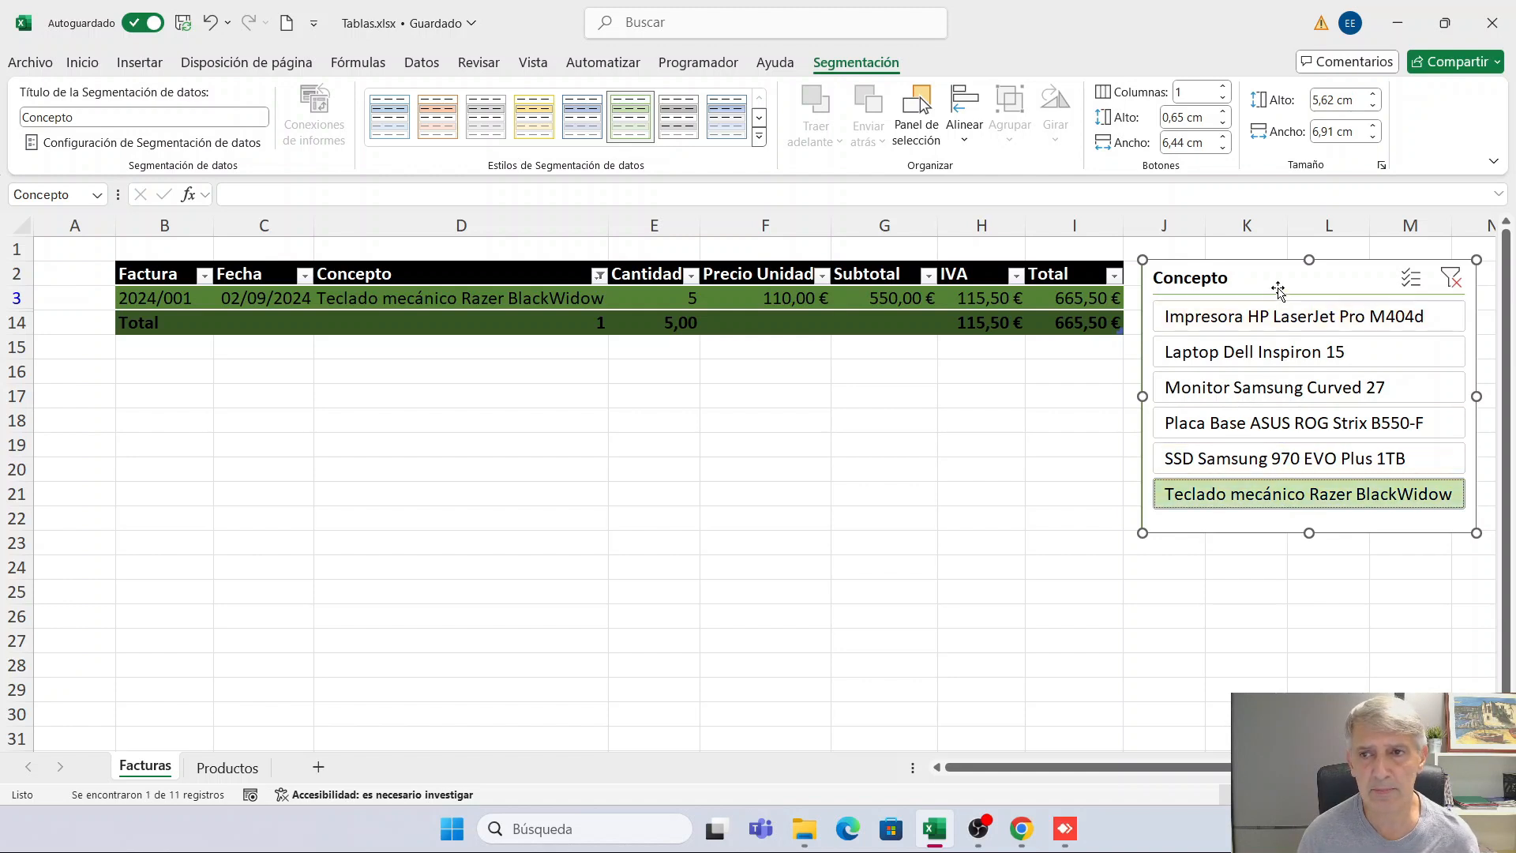
click(1451, 278)
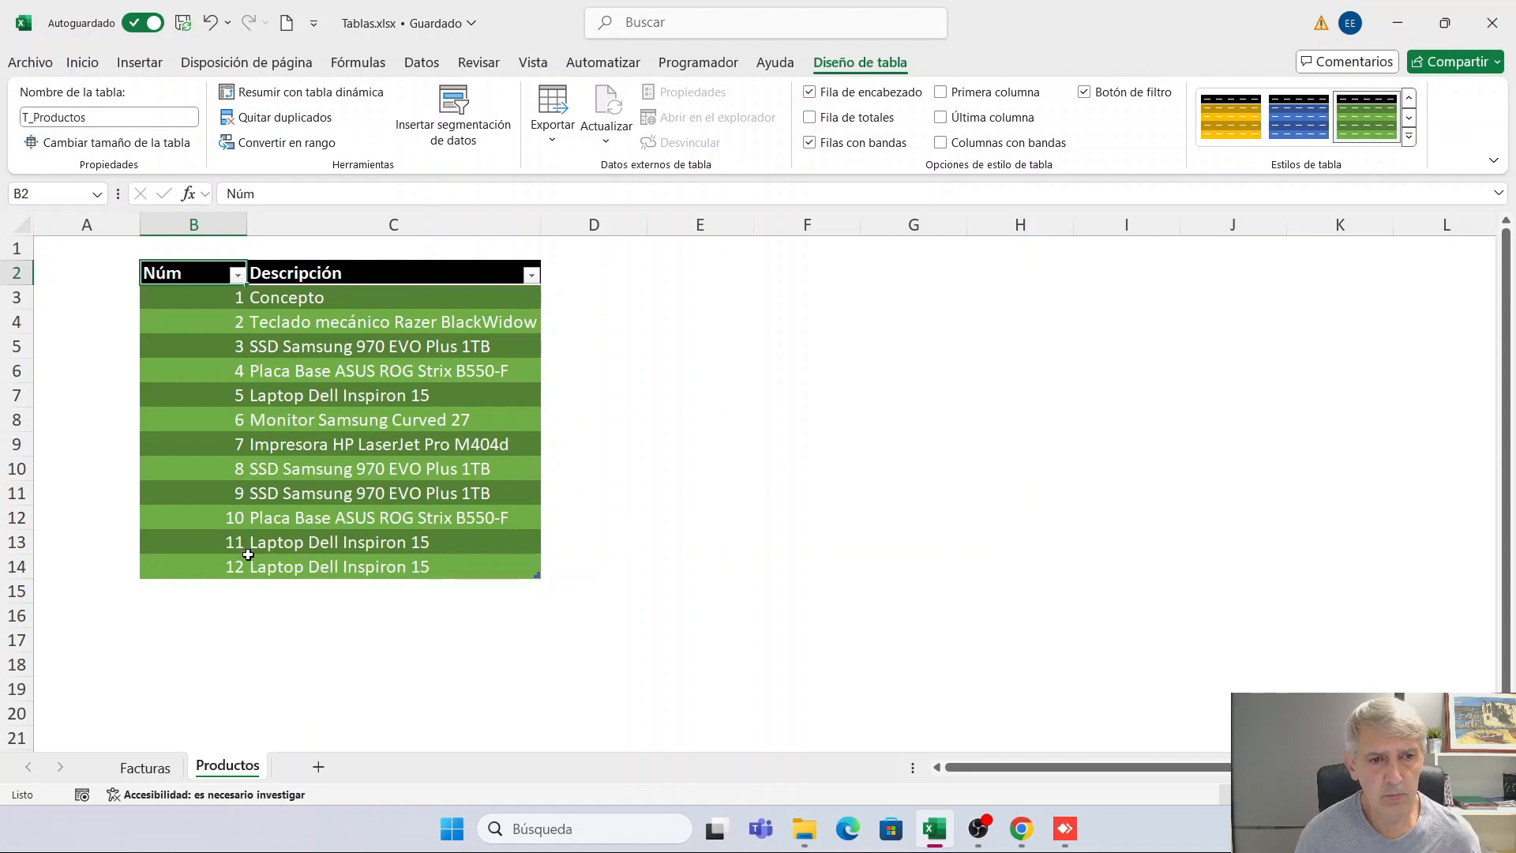
Step: Examine the repeated Laptop Dell Inspiron 15 and SSD Samsung 970 EVO Plus 1TB entries in the Productos table's Descripción column
click(347, 397)
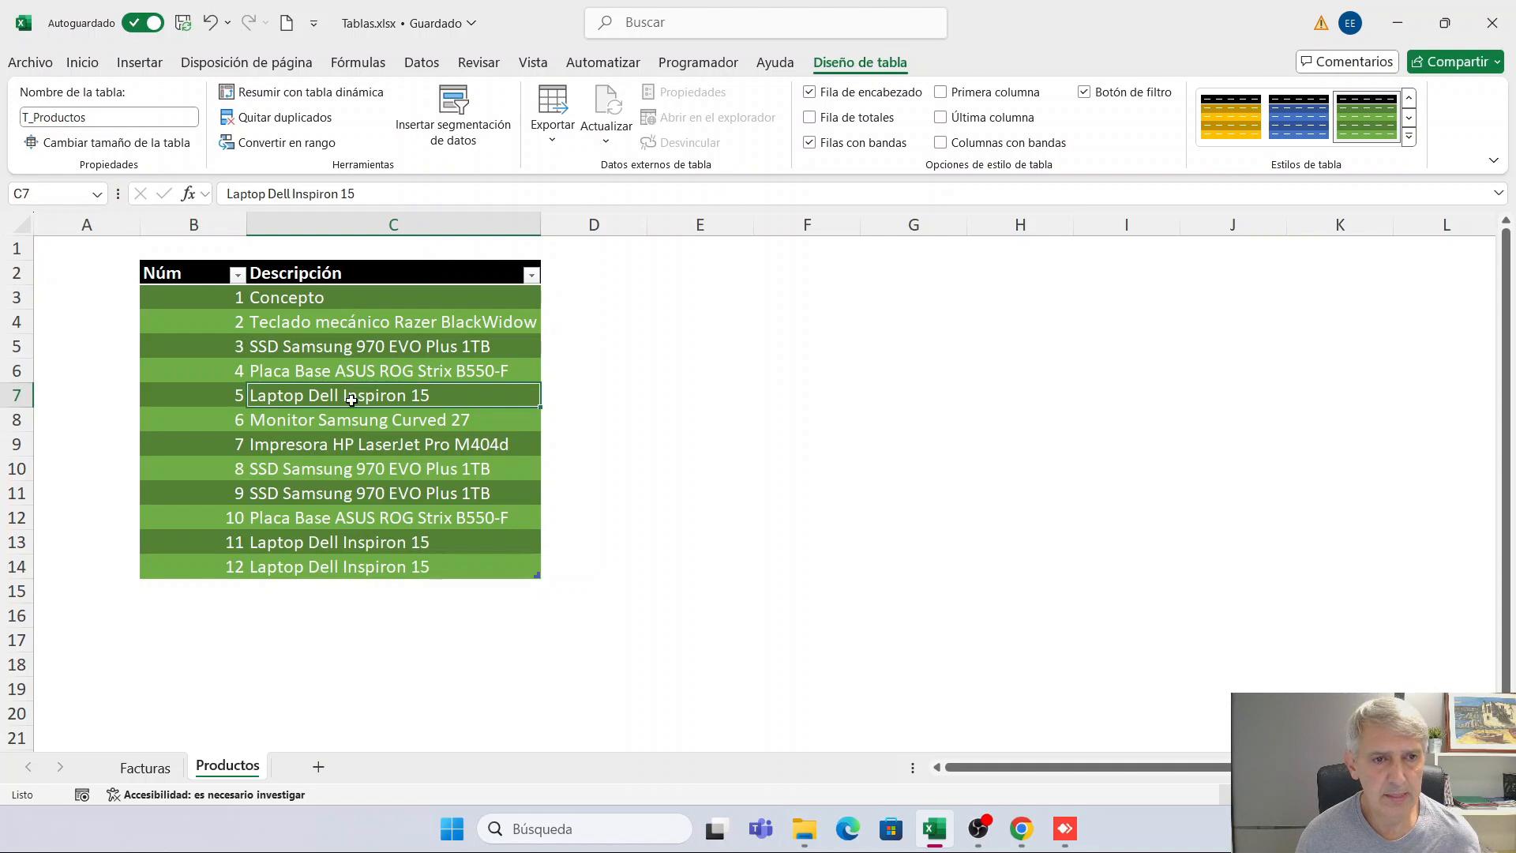
ctrl+click(373, 543)
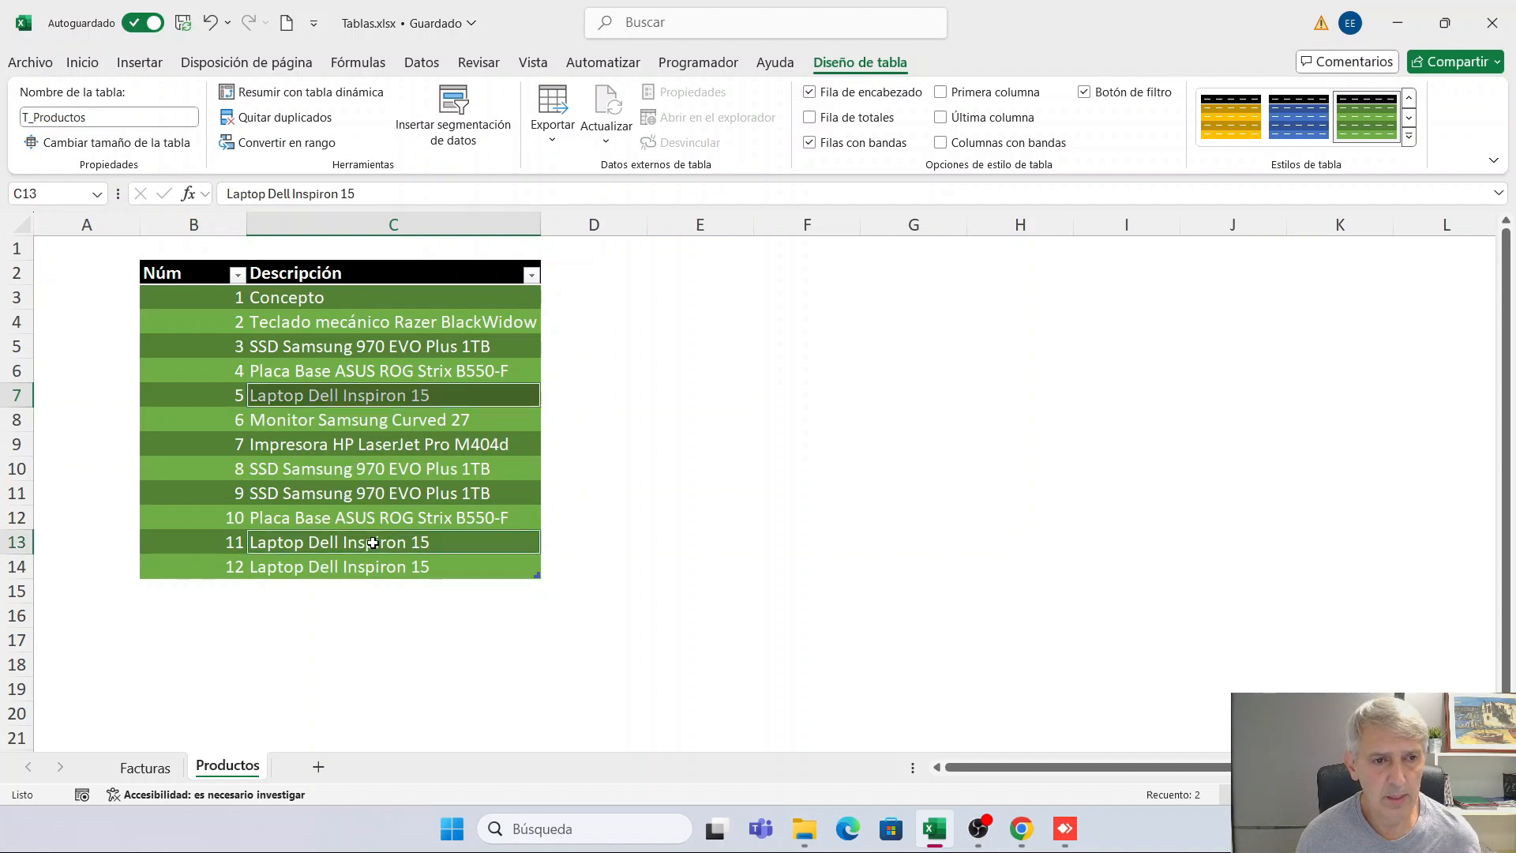
ctrl+click(375, 566)
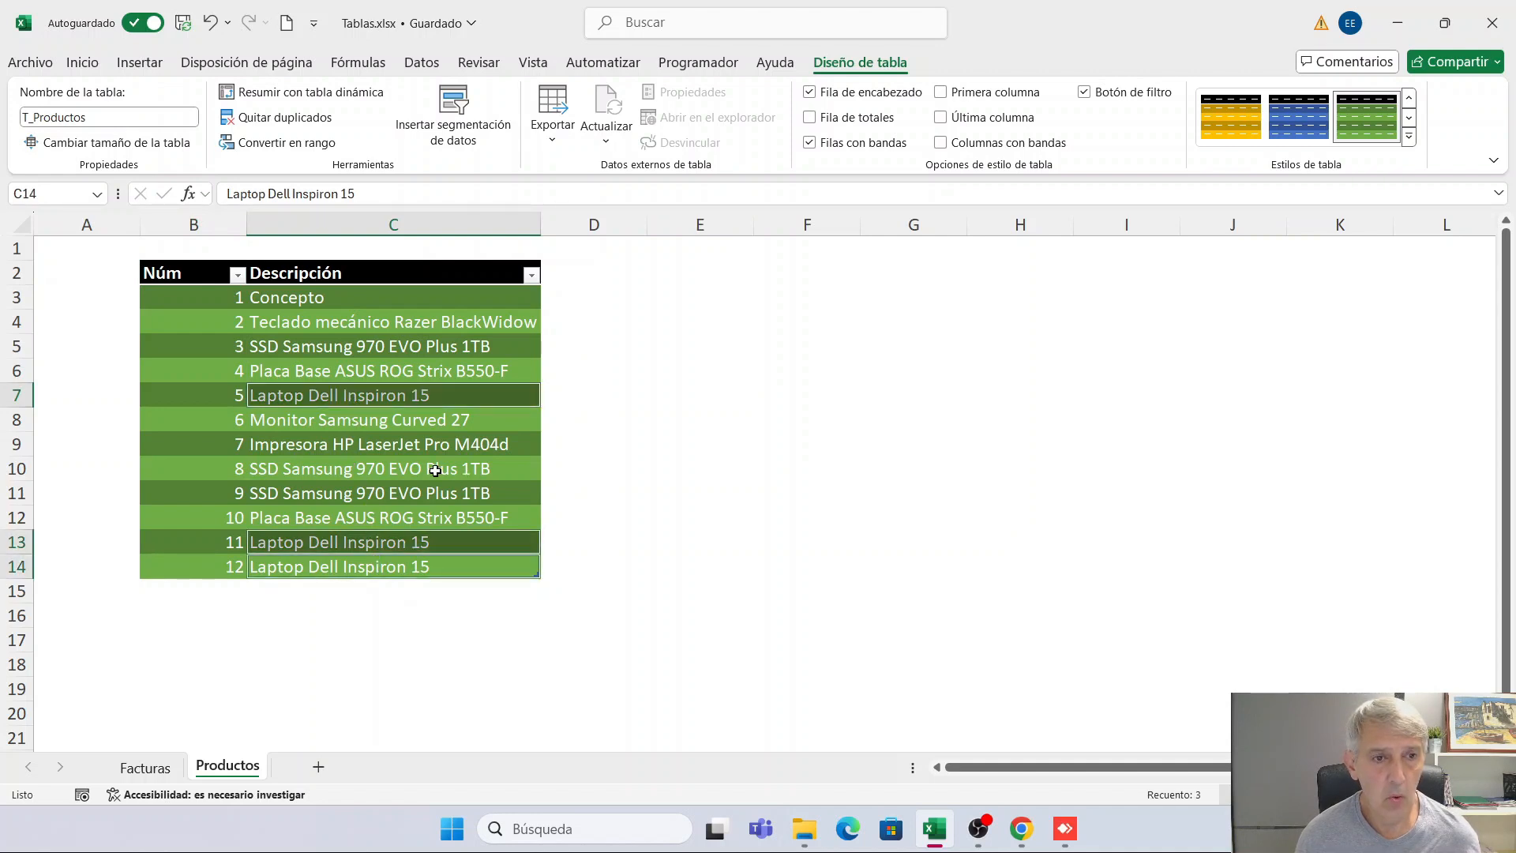
drag(435, 471, 436, 490)
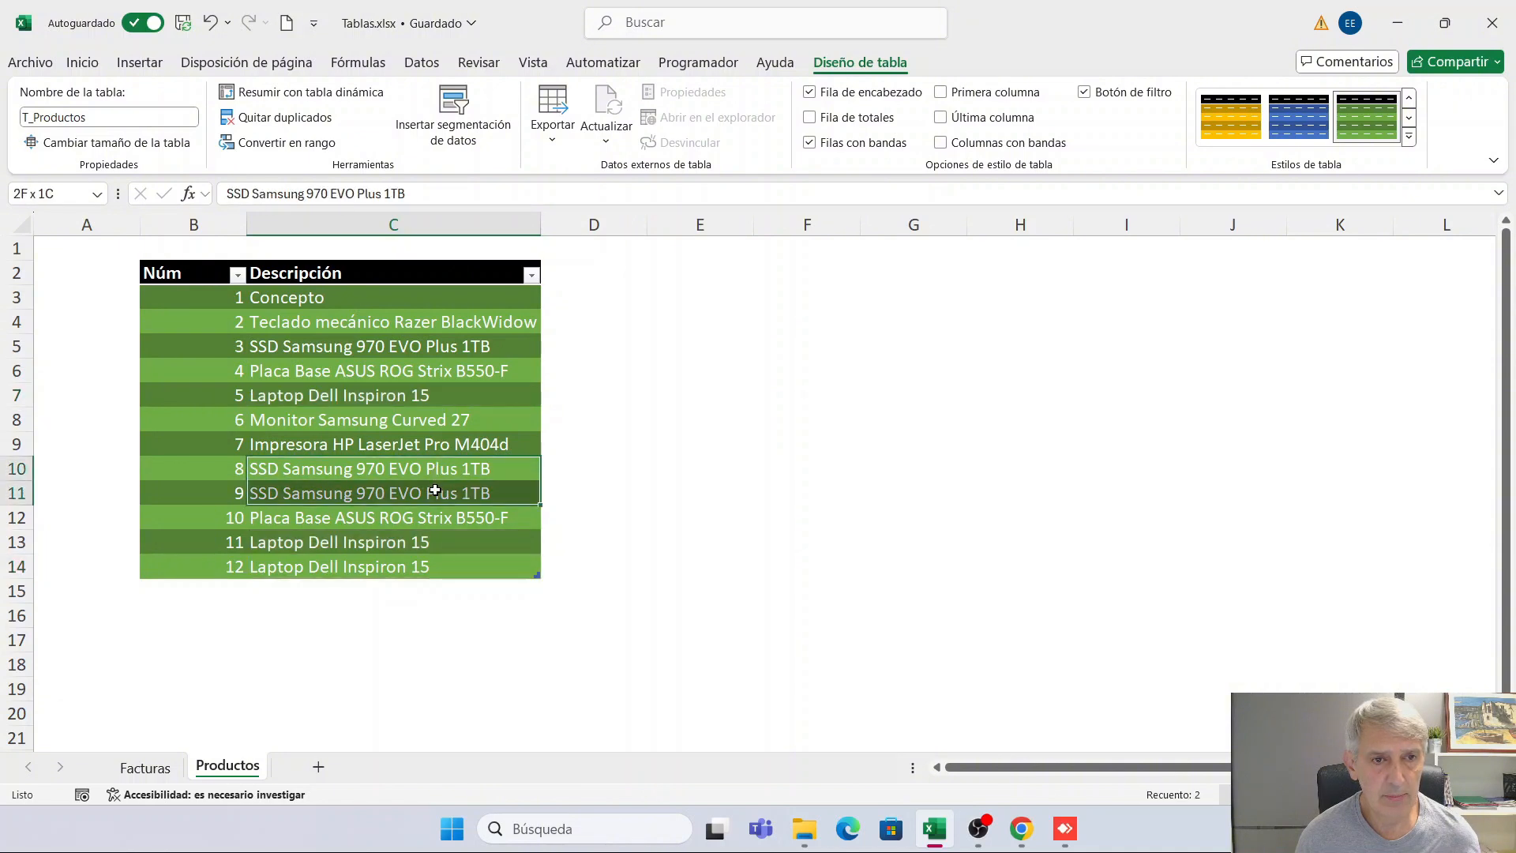
ctrl+click(430, 345)
Step: Remove the duplicate records from the T_Productos table, comparing only the Descripción column and excluding Núm
click(424, 296)
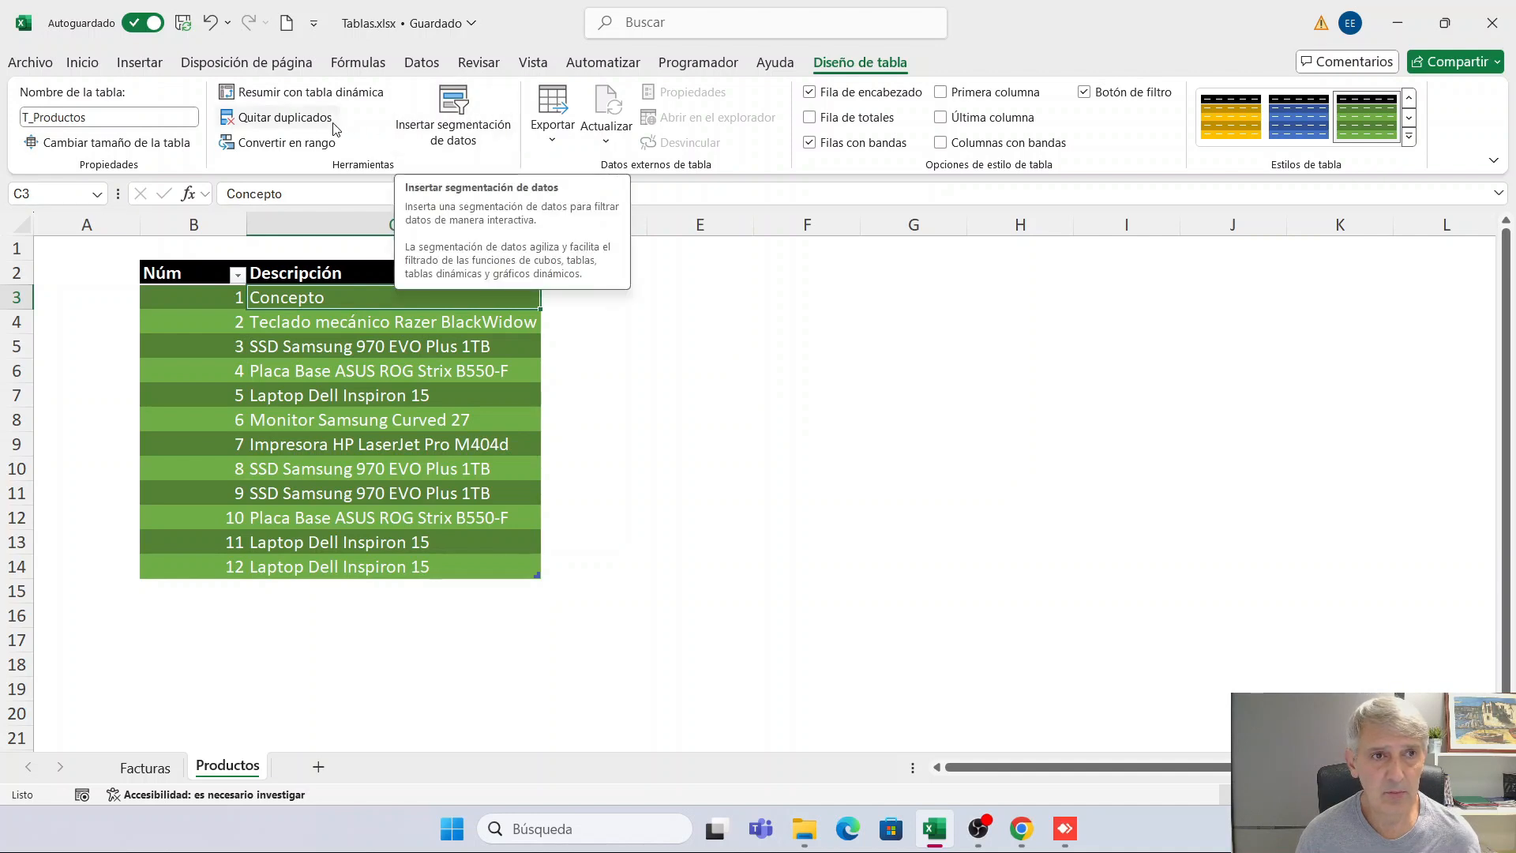
click(292, 119)
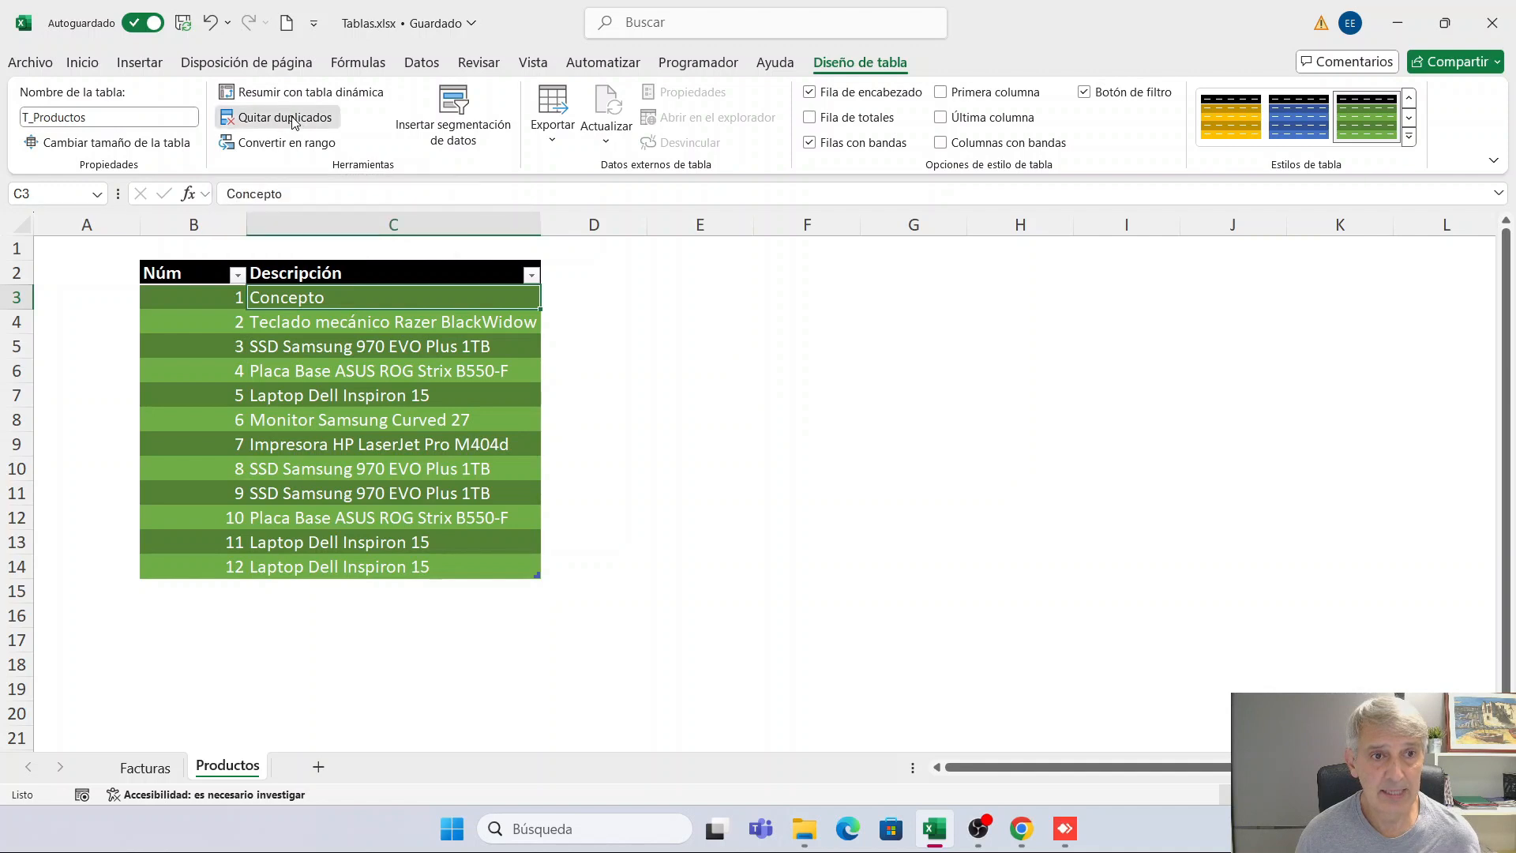
drag(623, 310, 683, 275)
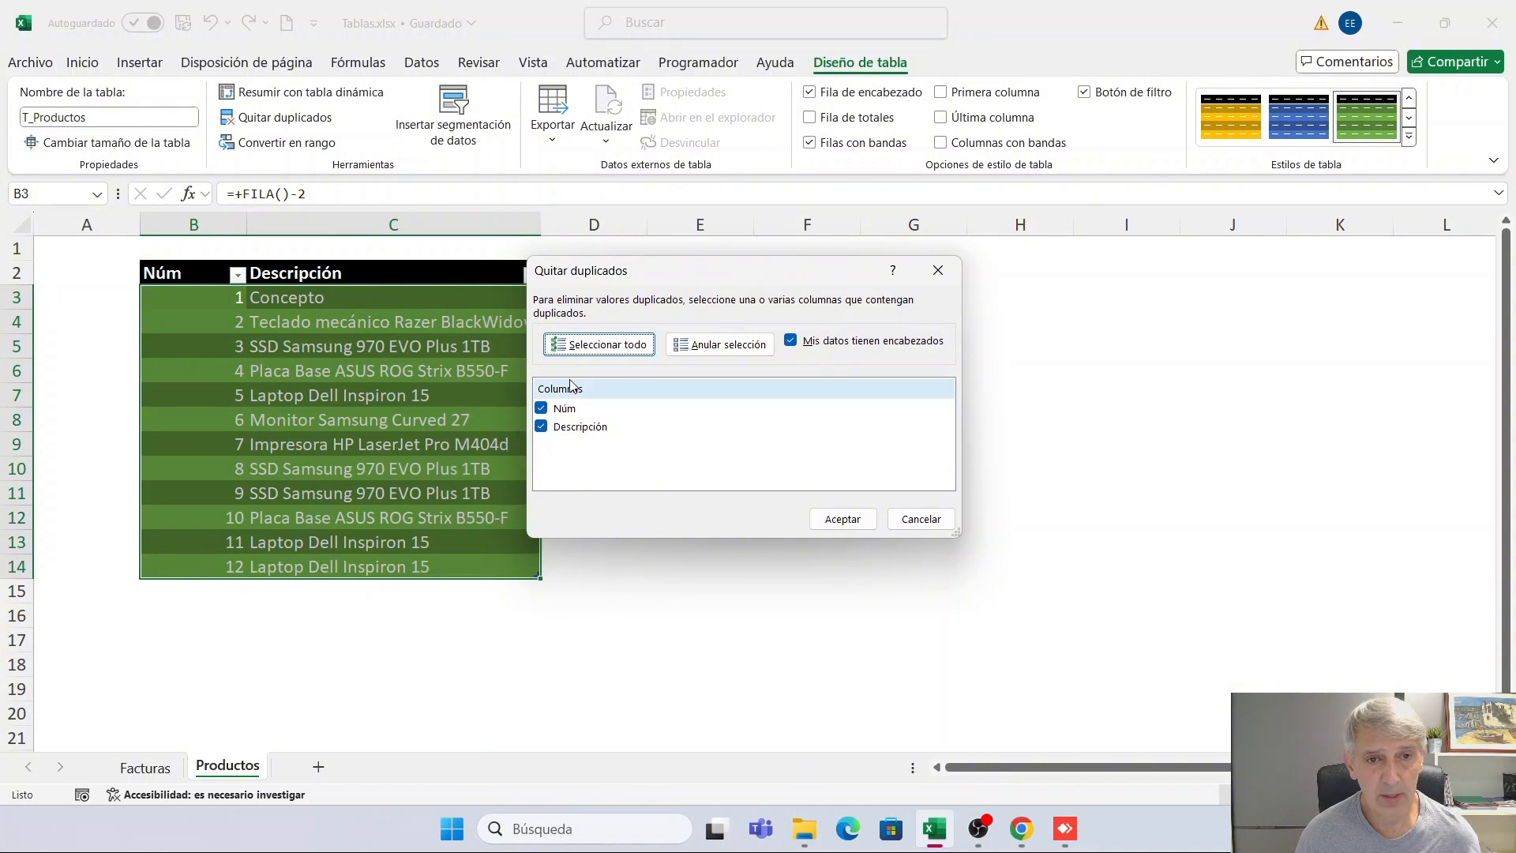
click(542, 409)
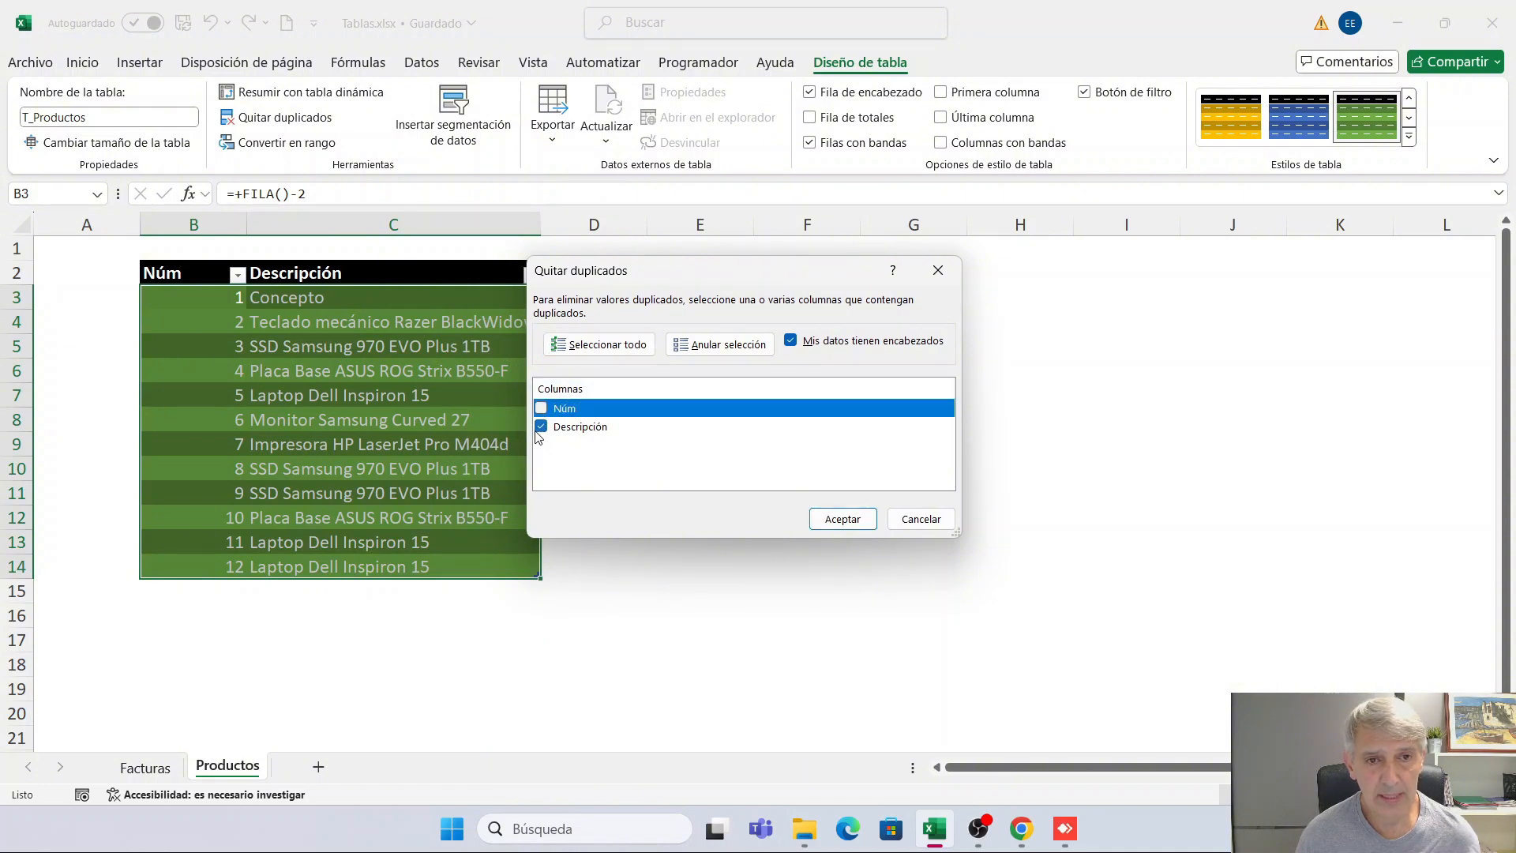
click(842, 519)
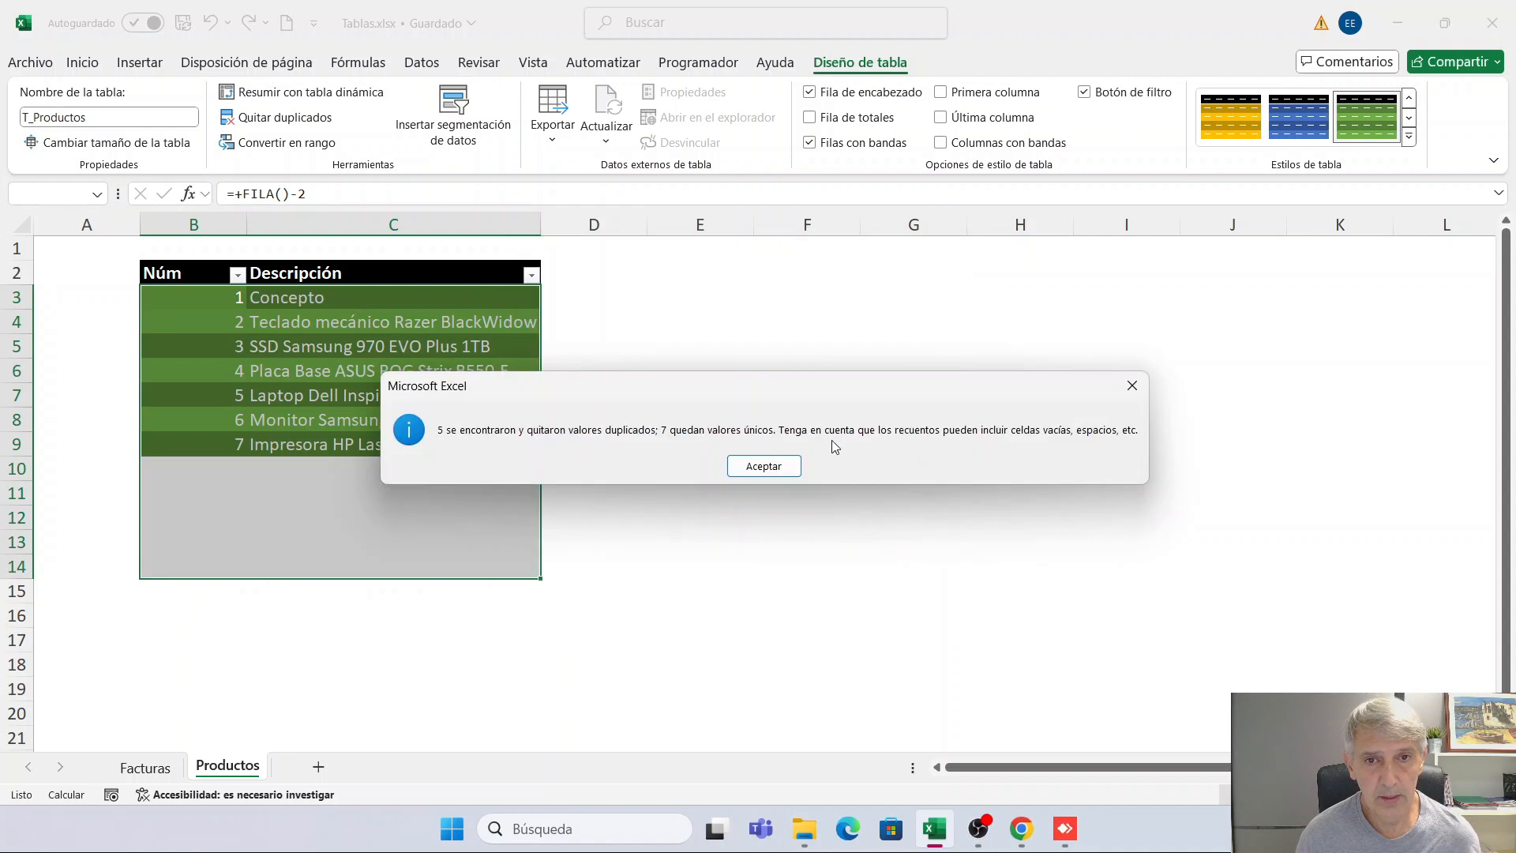
drag(837, 389, 999, 306)
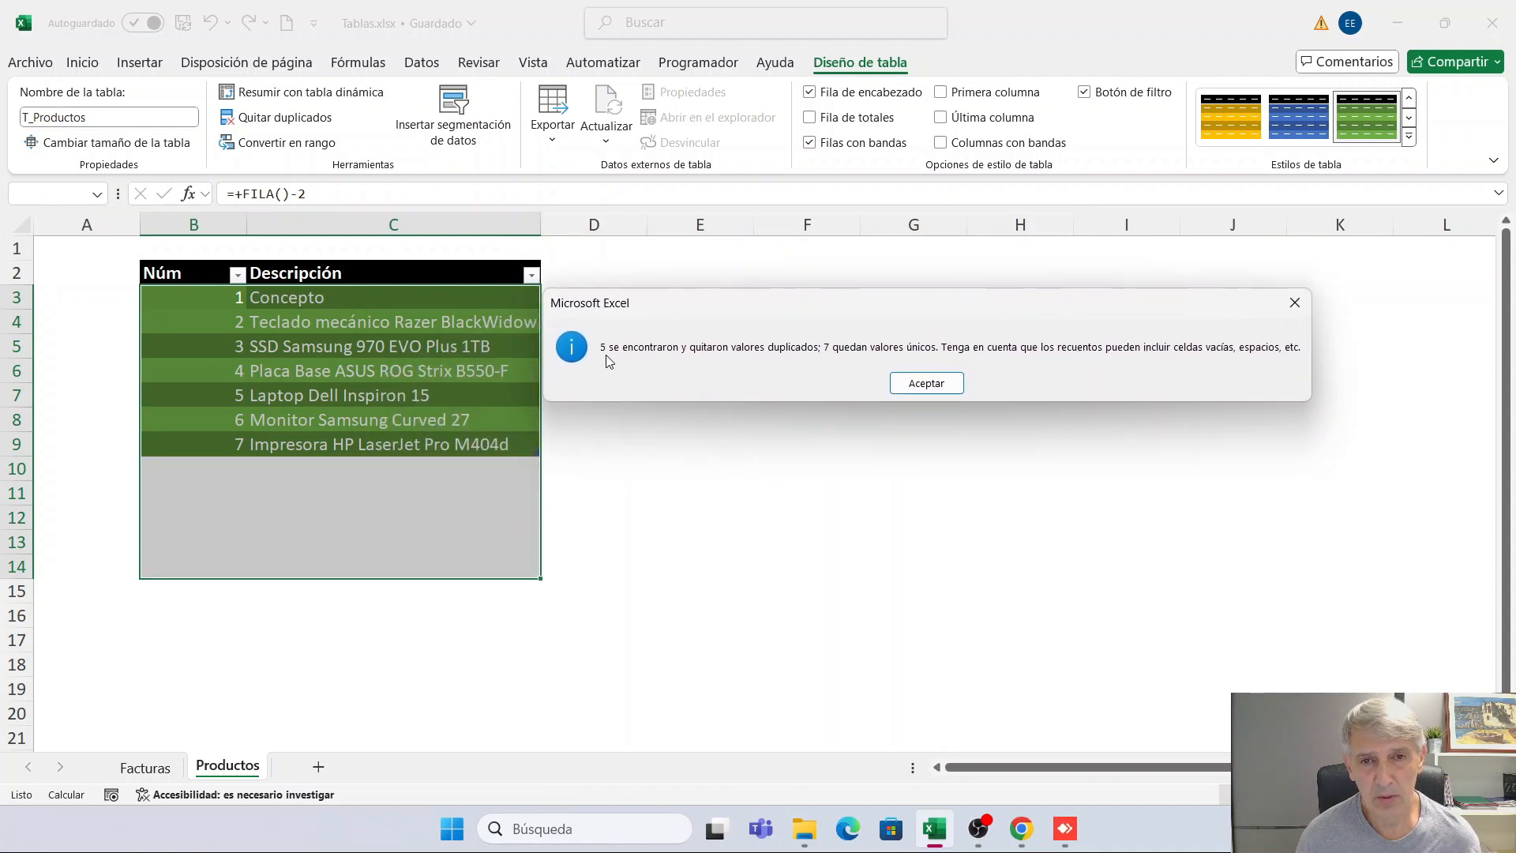
click(906, 380)
click(216, 295)
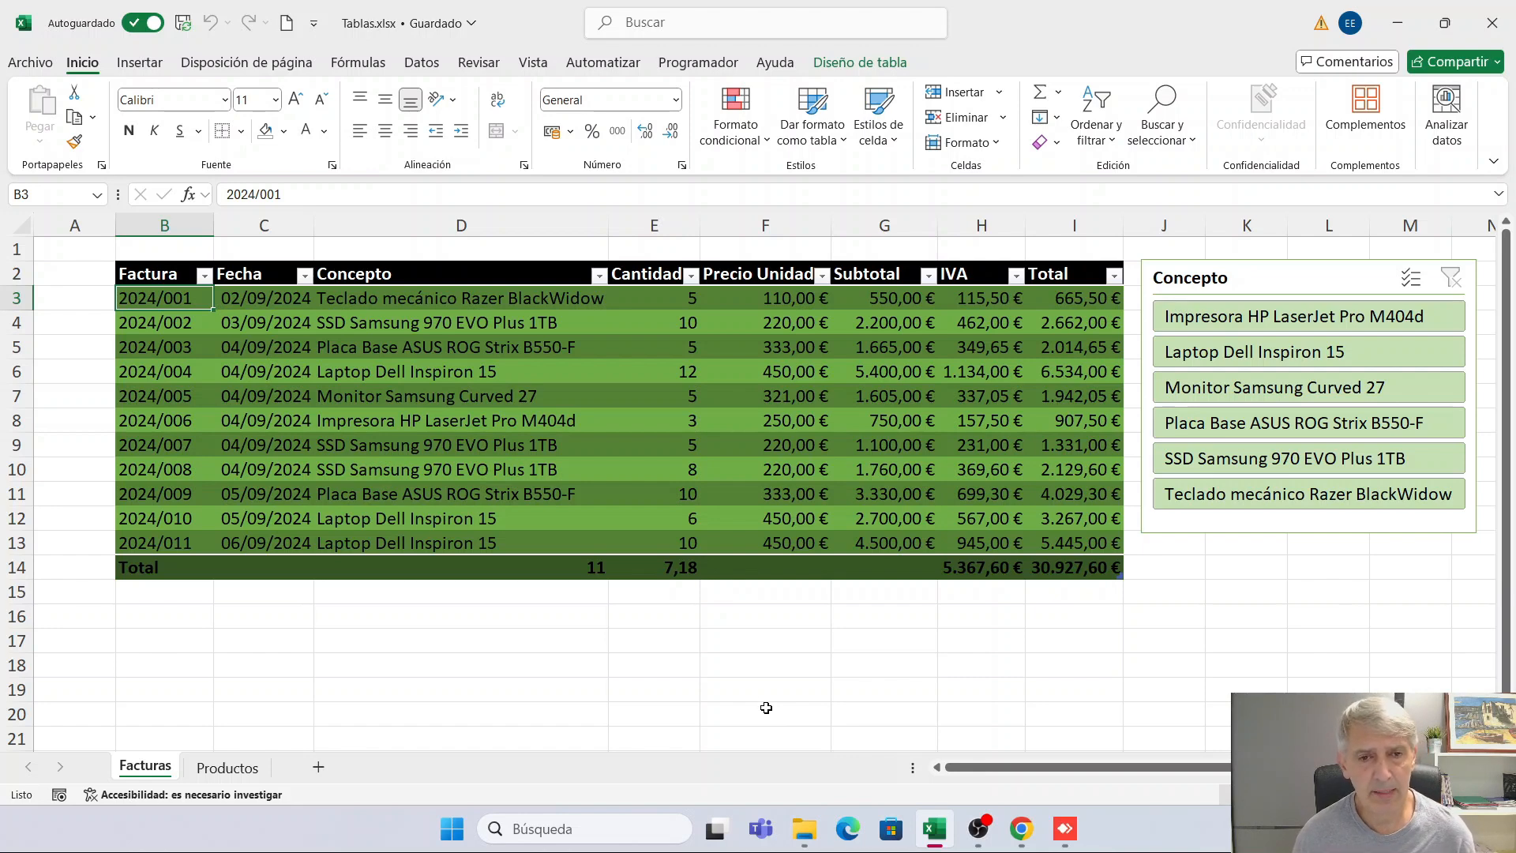
Step: Summarize the T_Facturas table with a pivot table on a new worksheet
click(631, 501)
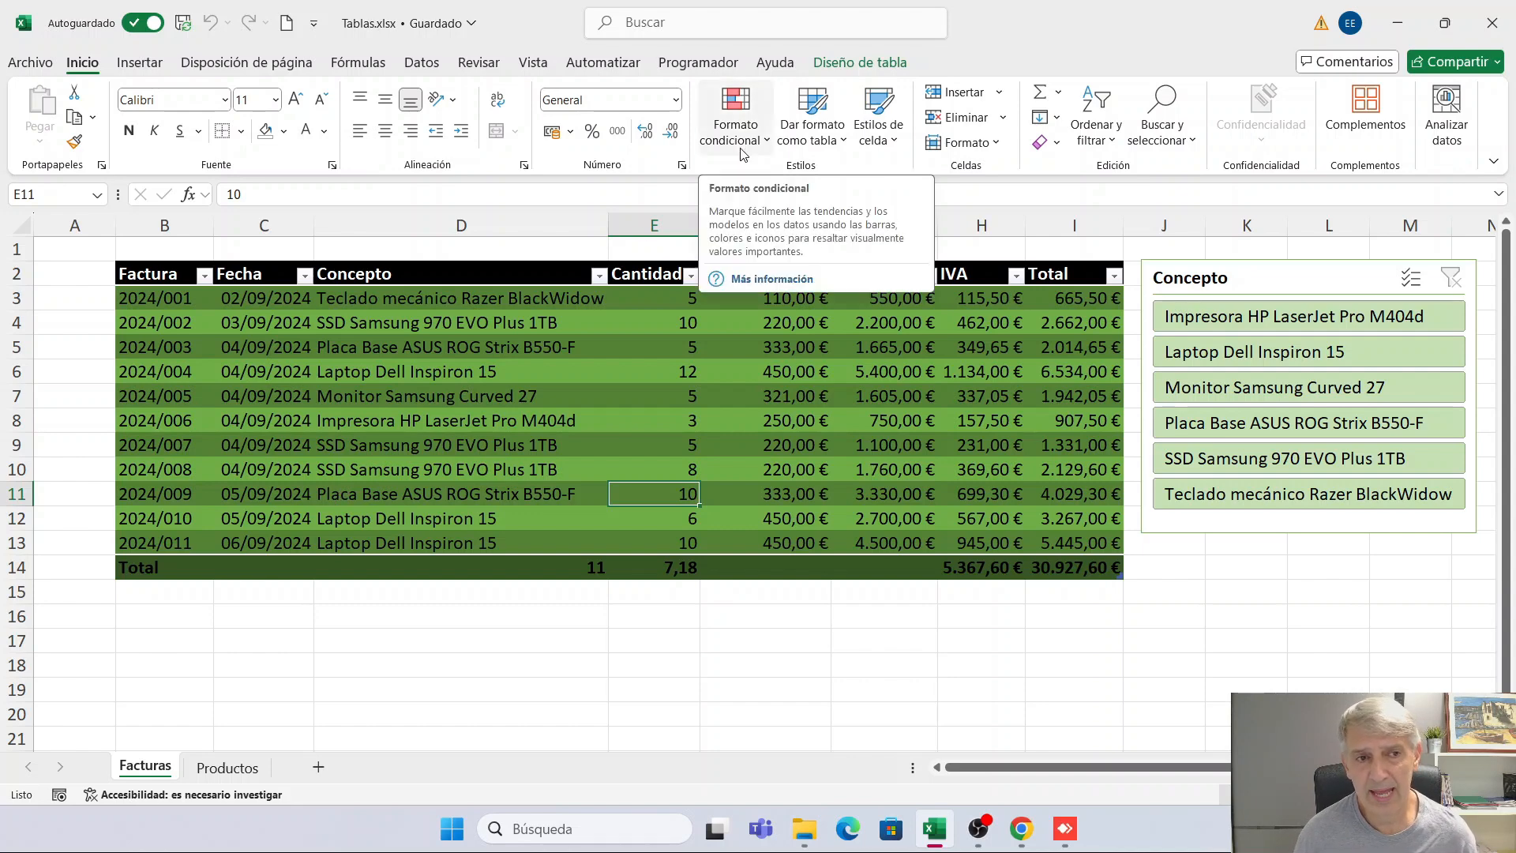
click(844, 65)
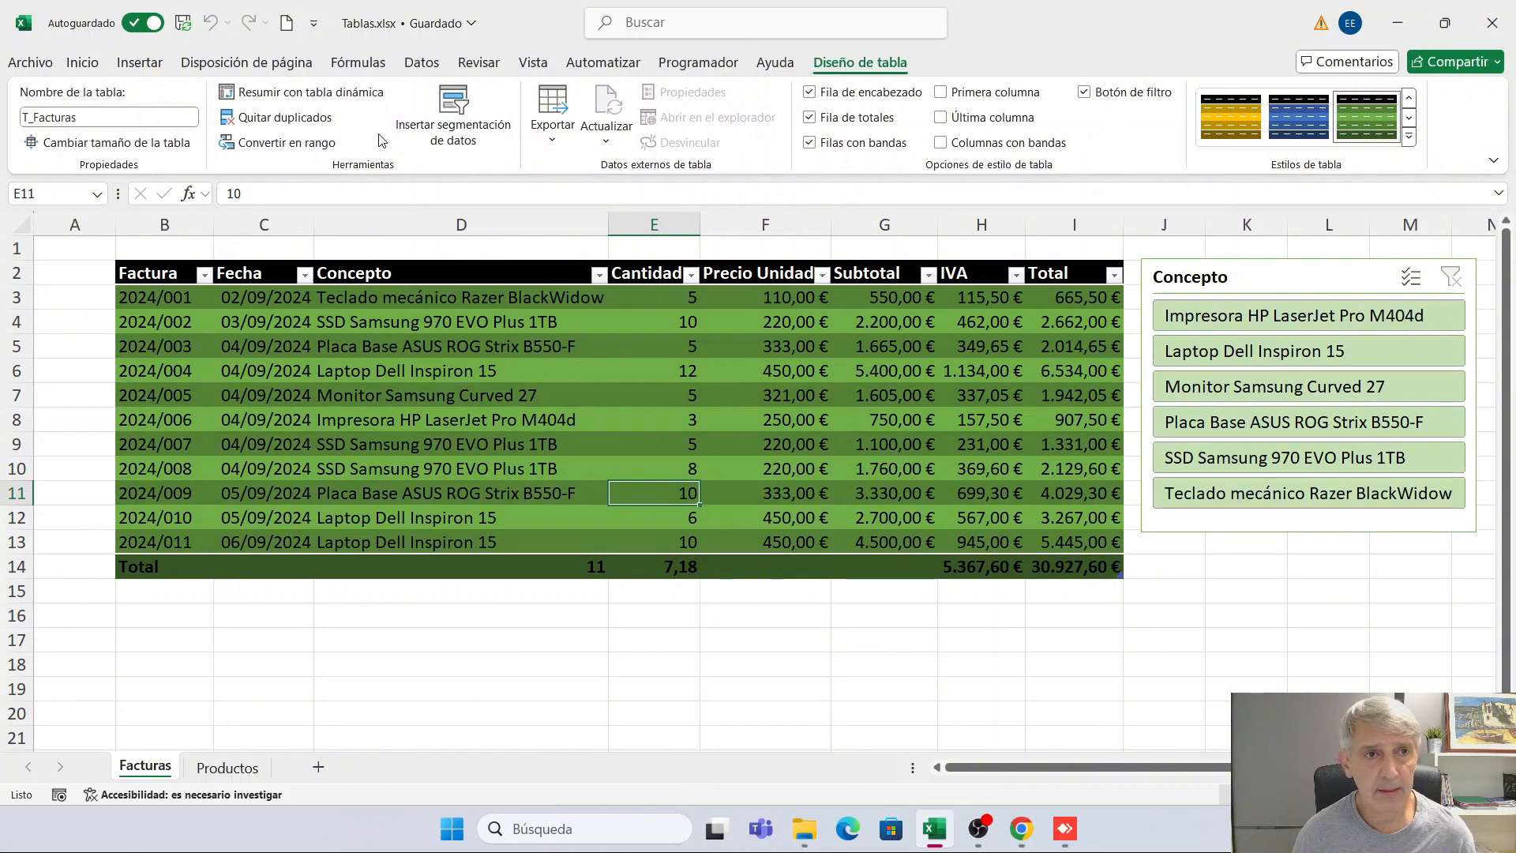
click(289, 96)
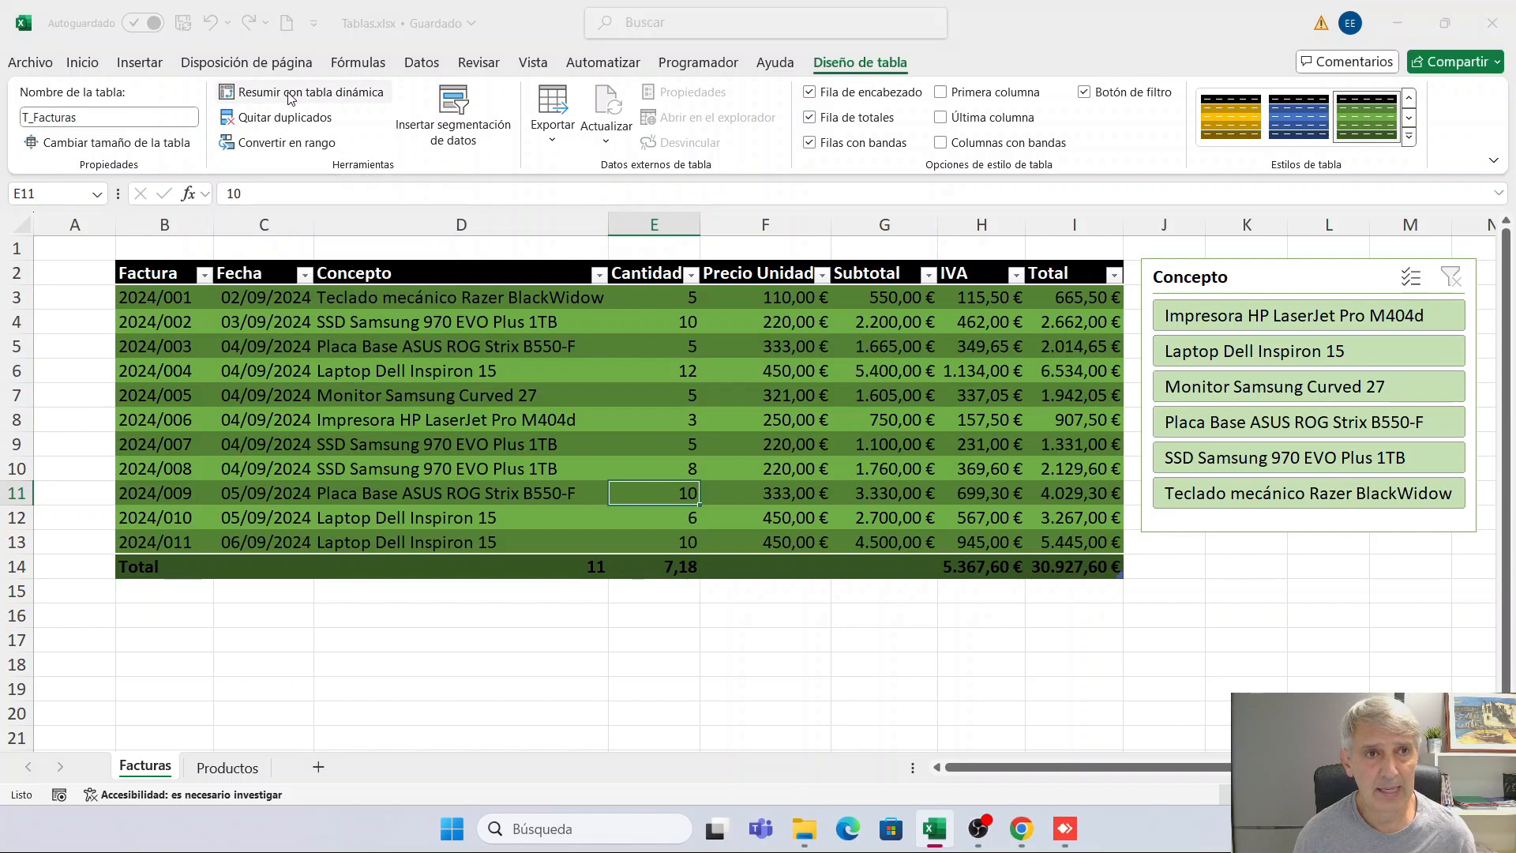
click(800, 523)
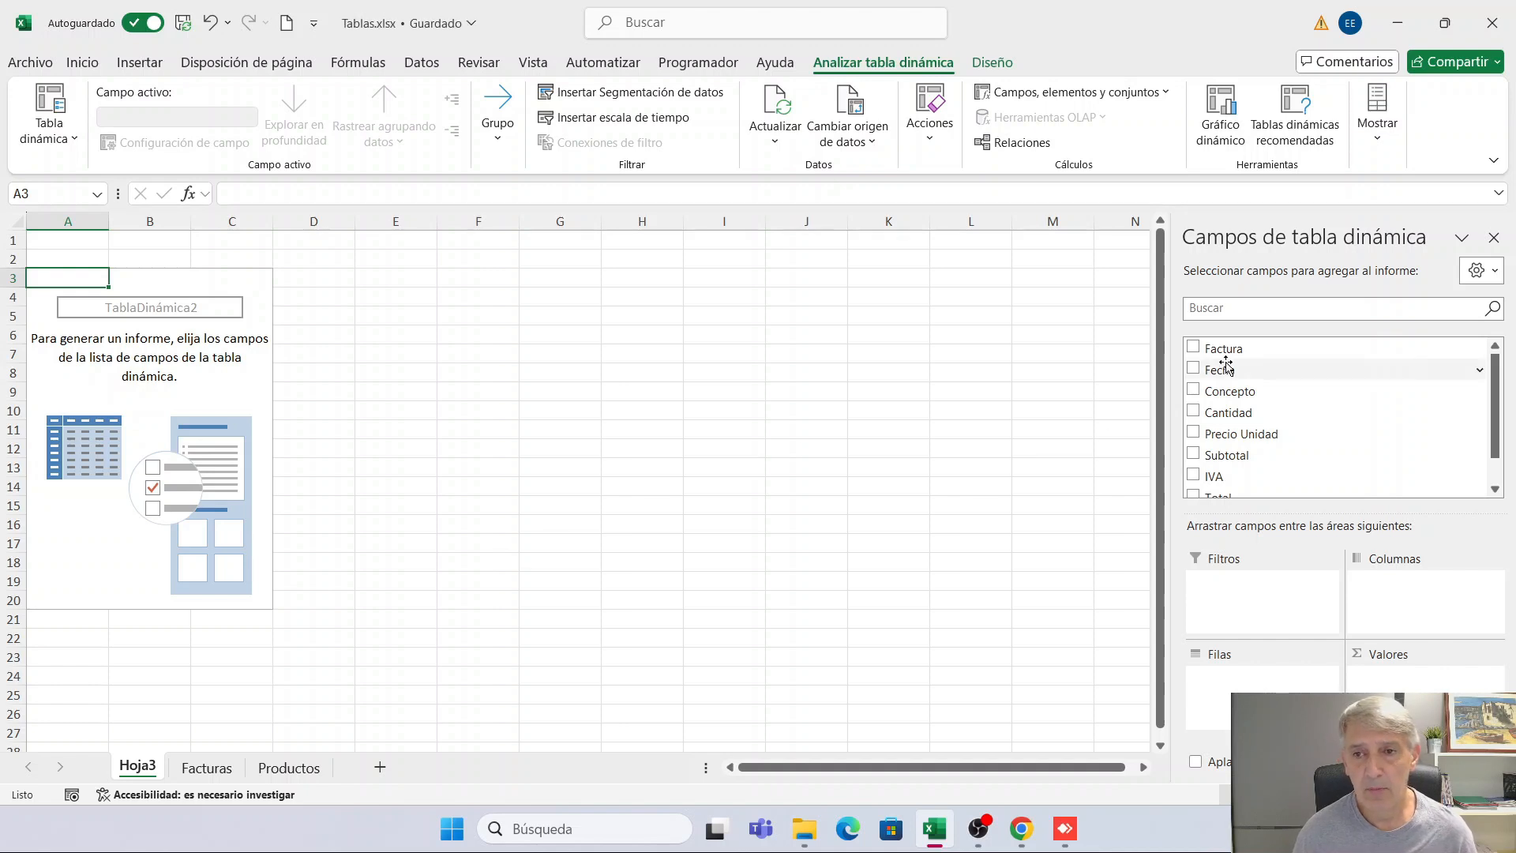
Step: Build the pivot table with Concepto in rows, the sum of Total in values and Fecha in columns
click(1229, 391)
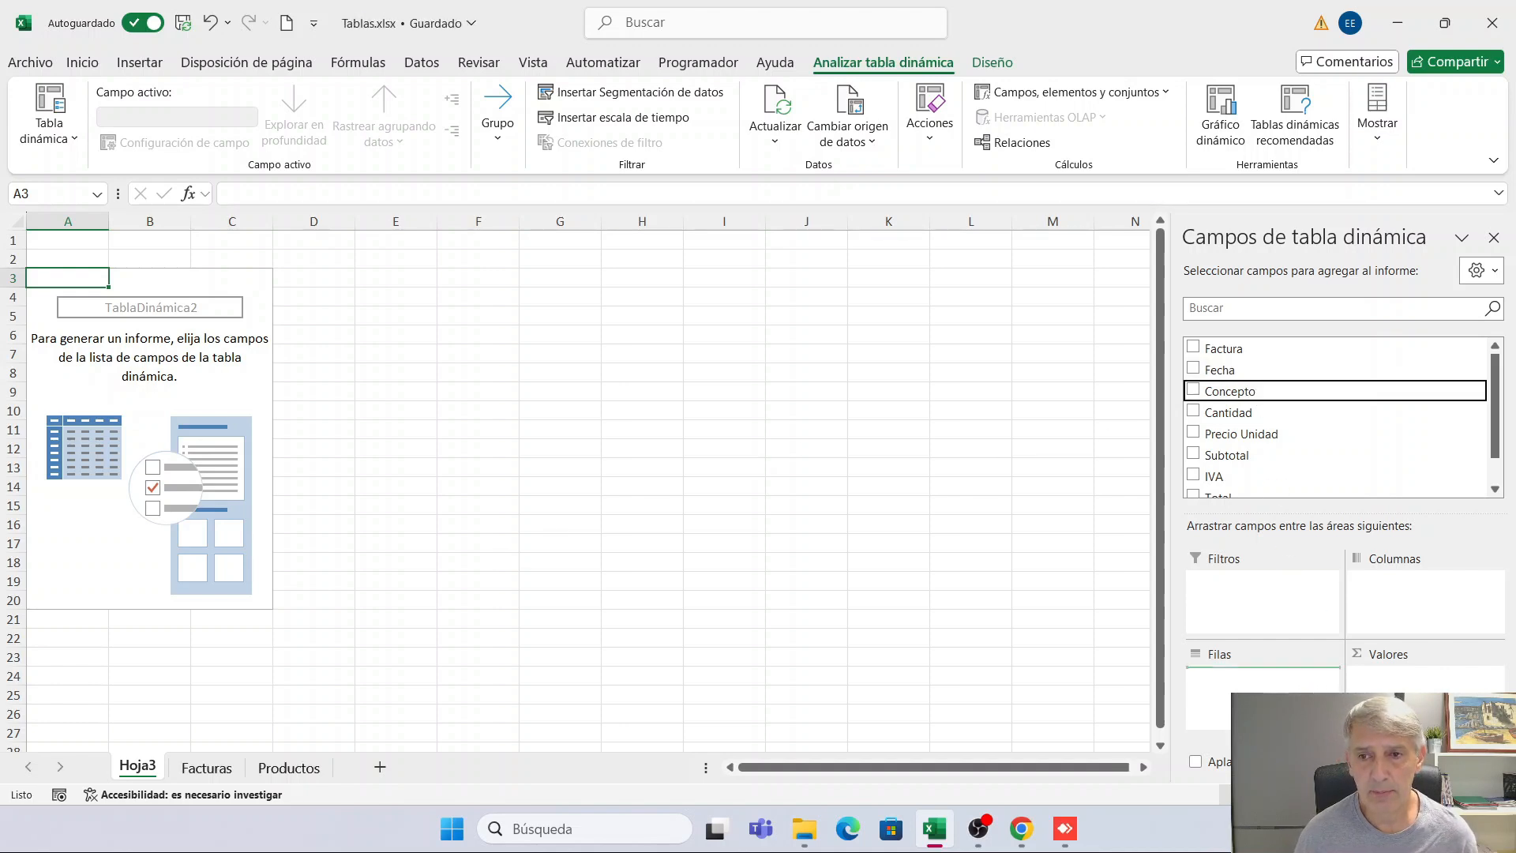
scroll(1266, 445, down, 1)
drag(1269, 465, 1413, 677)
scroll(1271, 434, up, 1)
drag(1220, 370, 1410, 596)
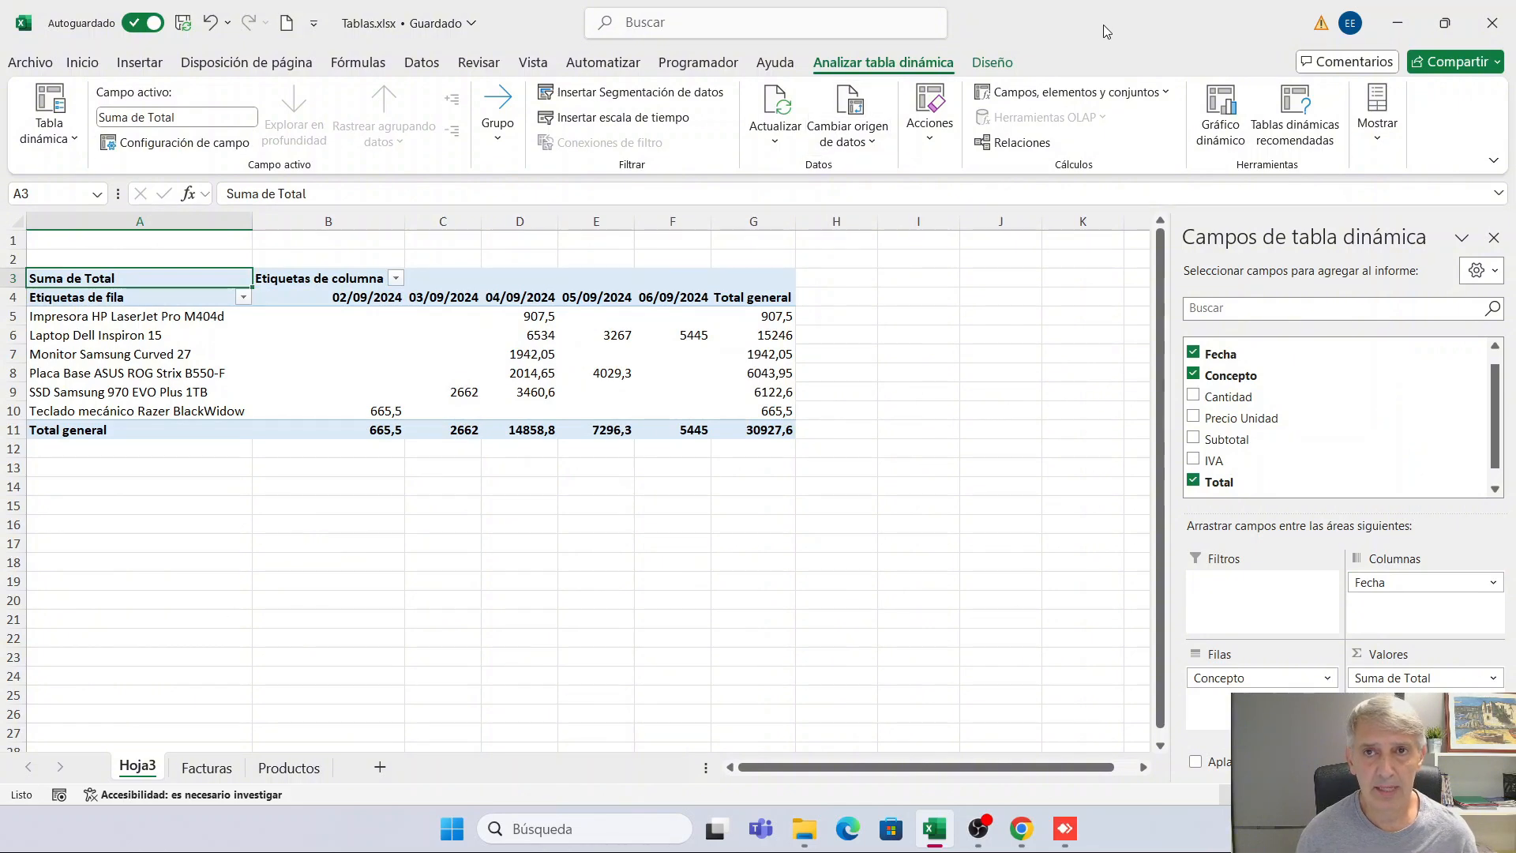
Step: Change the pivot table's report layout so its headers use the Concepto and Fecha field names
click(993, 62)
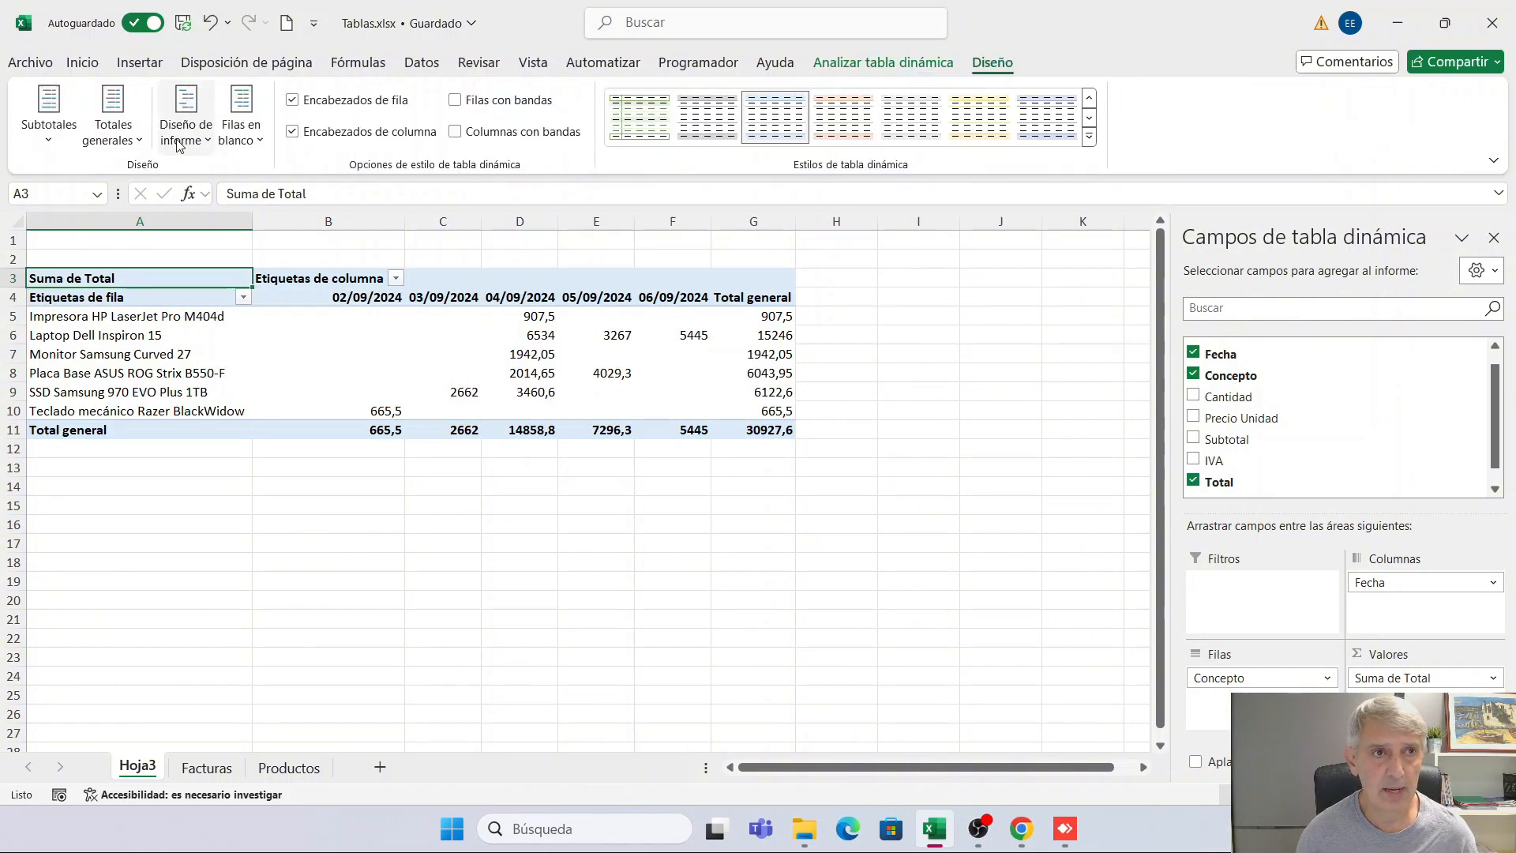
click(186, 115)
click(237, 259)
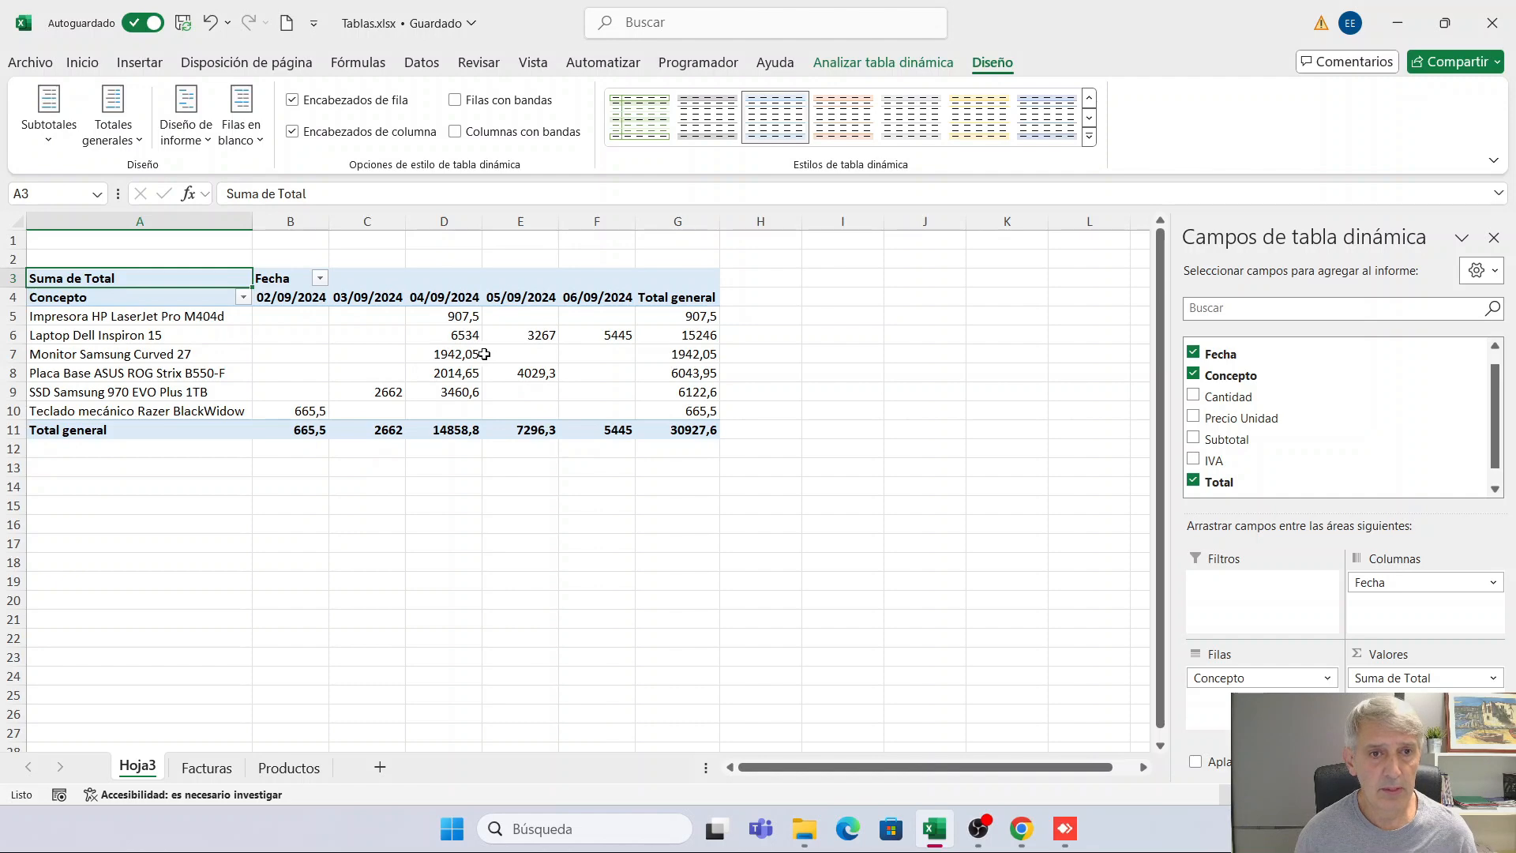
Step: Apply the Moneda number format to the pivot table's Suma de Total values
right_click(484, 354)
click(544, 458)
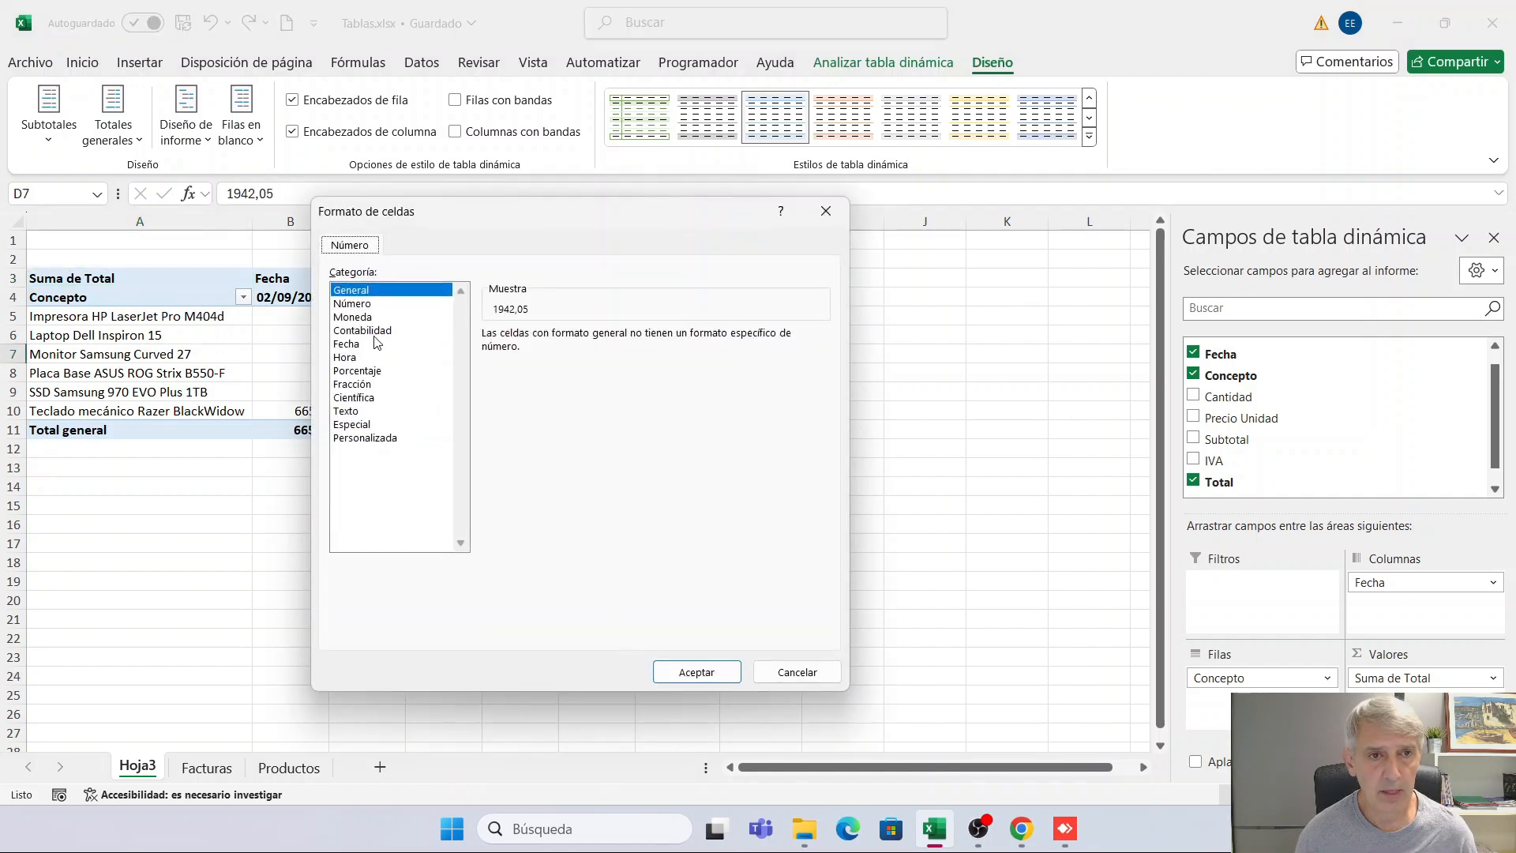
click(368, 316)
key(Return)
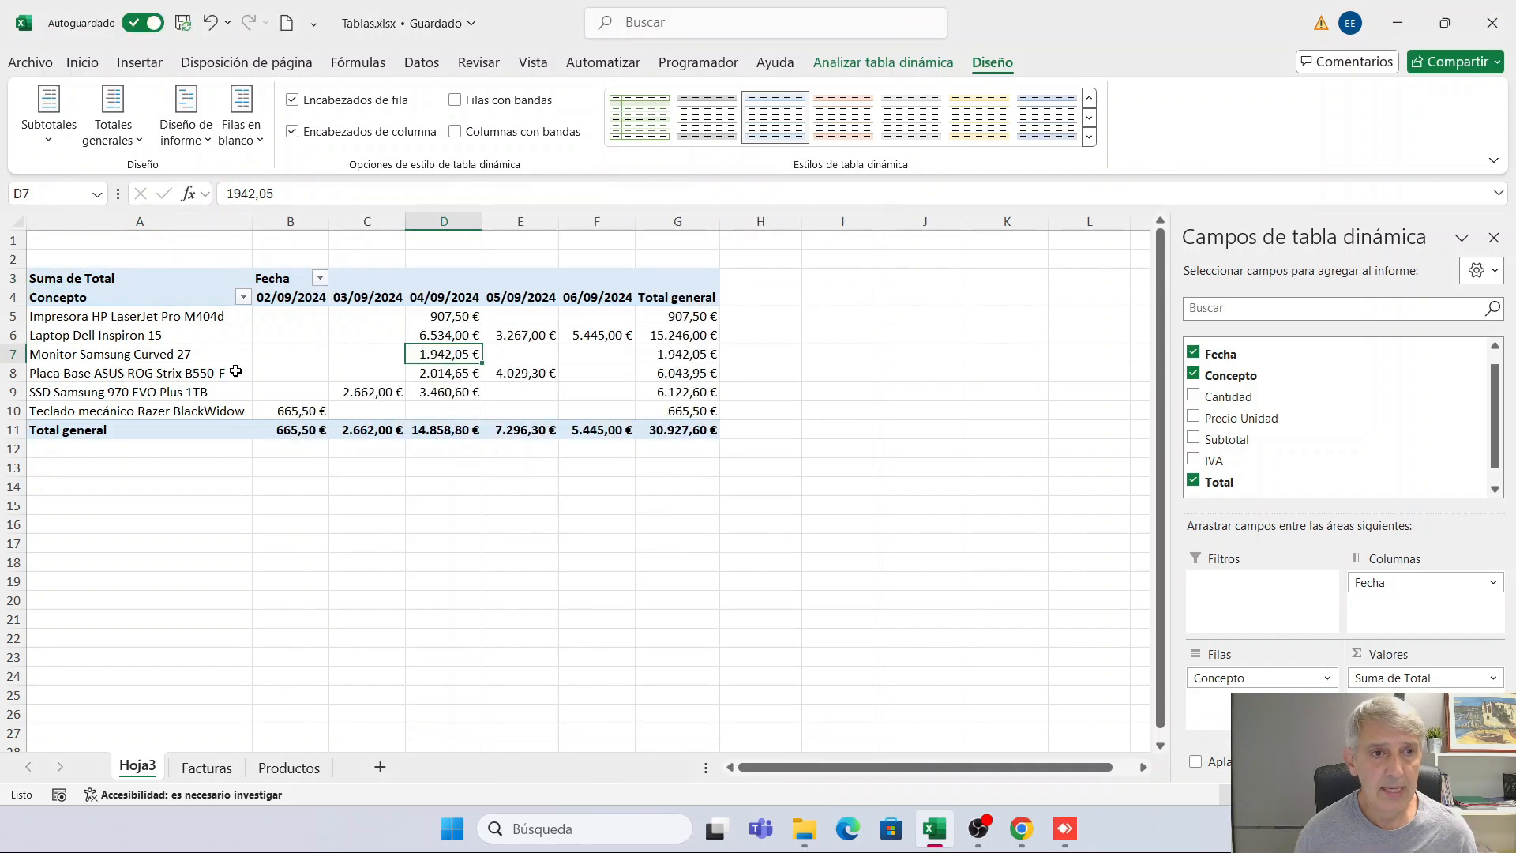
Step: Turn on banded rows for the pivot table and apply the green style from the first row of the Oscuro group
click(150, 339)
click(156, 353)
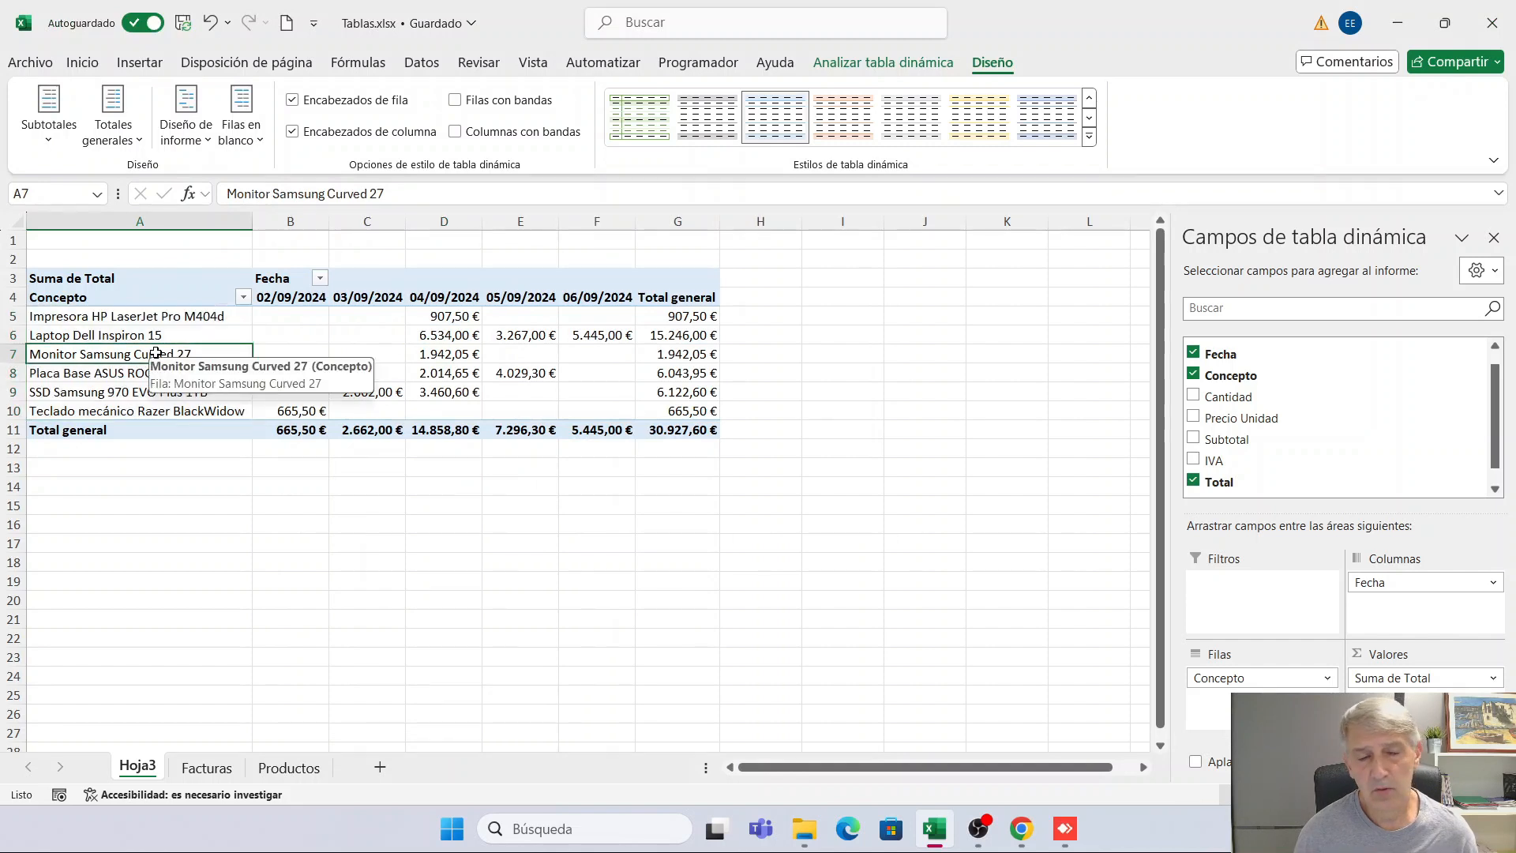
click(461, 109)
click(1089, 136)
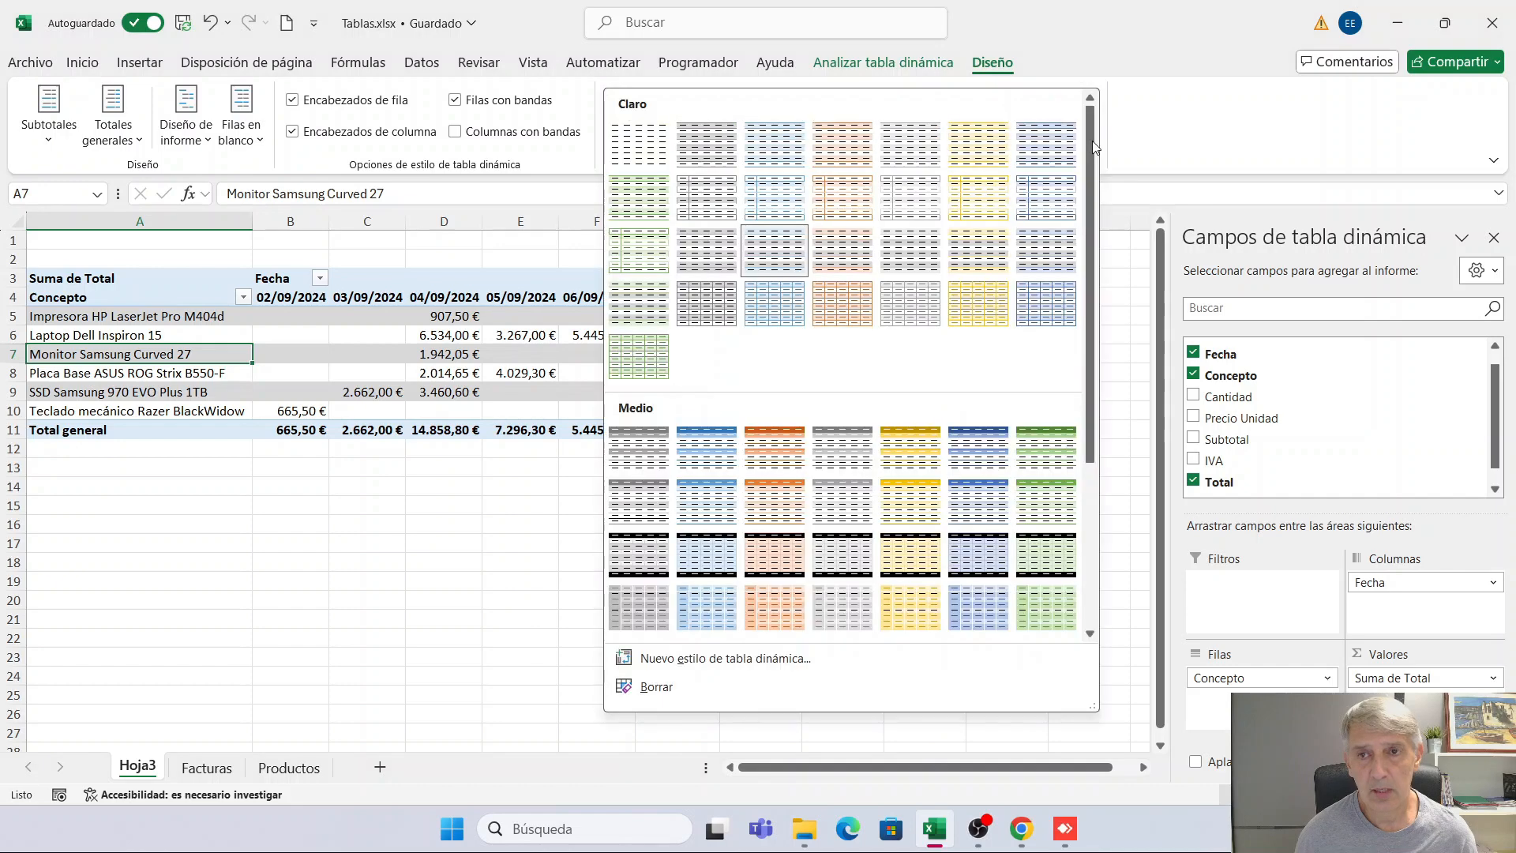
scroll(952, 443, down, 3)
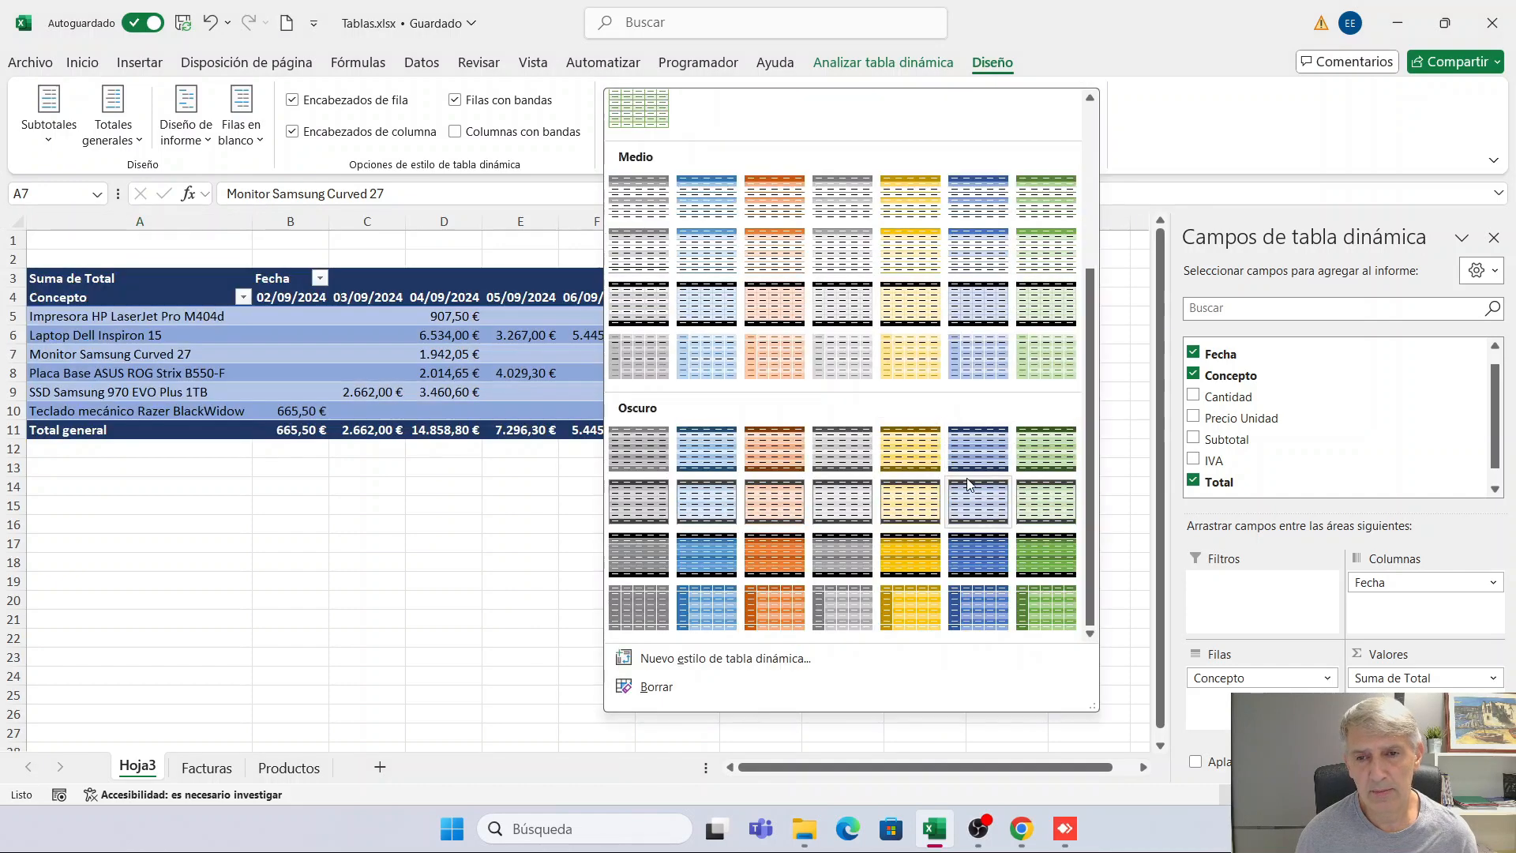
click(1047, 445)
click(171, 318)
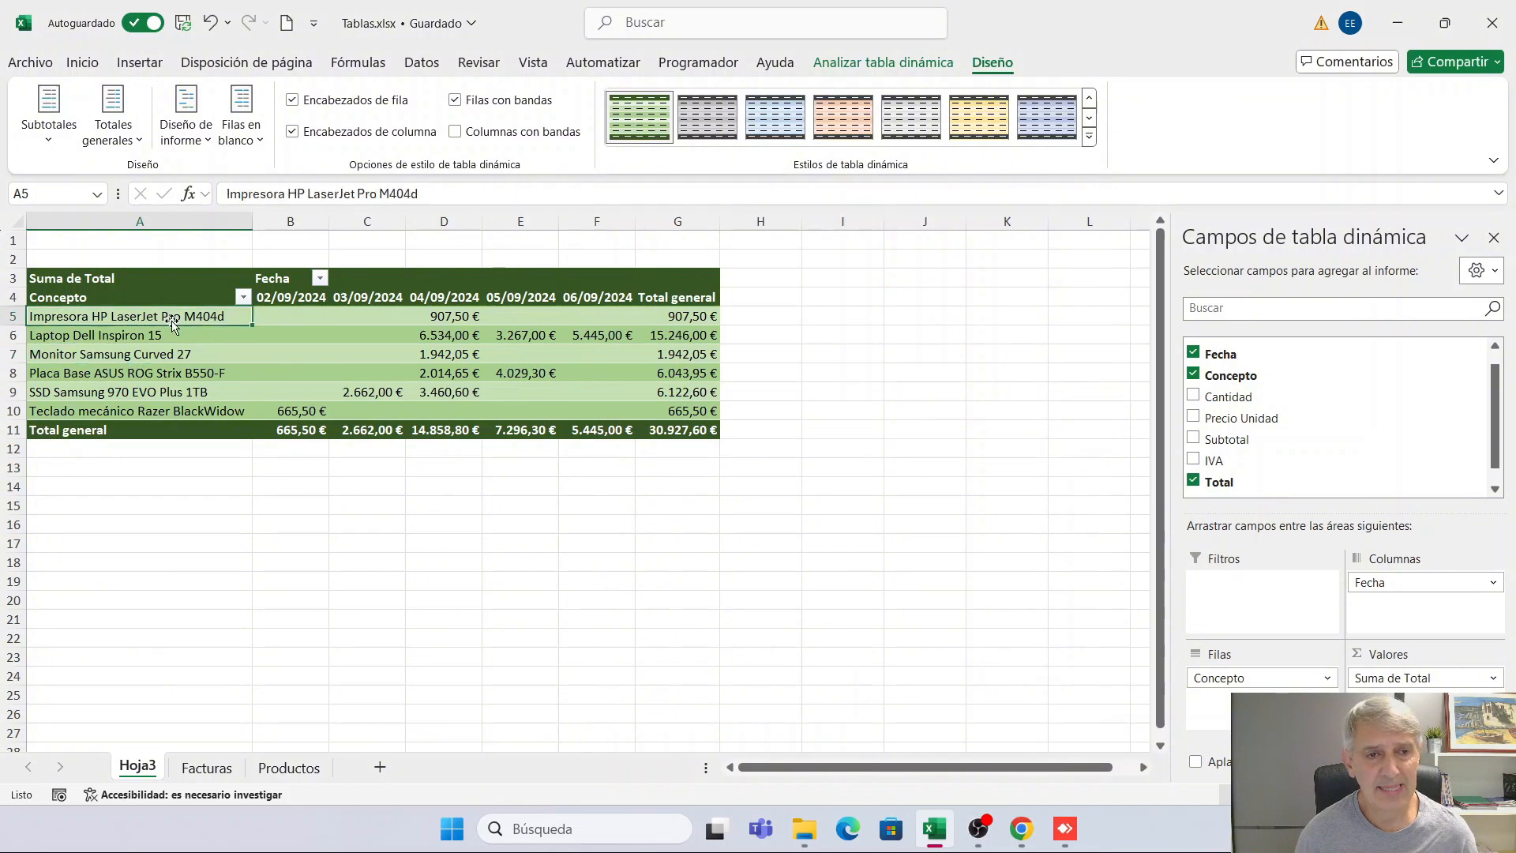